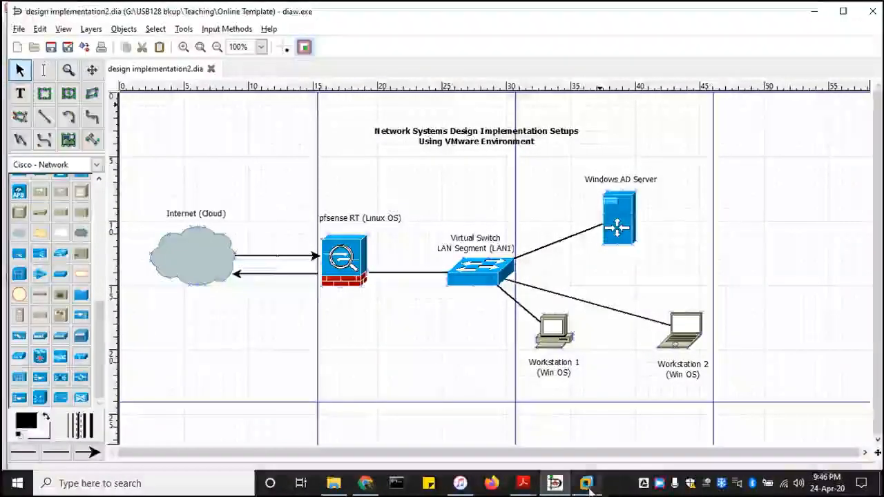
# Switch from Dia to the VMware Workstation 14 Pro window using its taskbar thumbnail.
pyautogui.moveTo(589, 491)
pyautogui.click(586, 429)
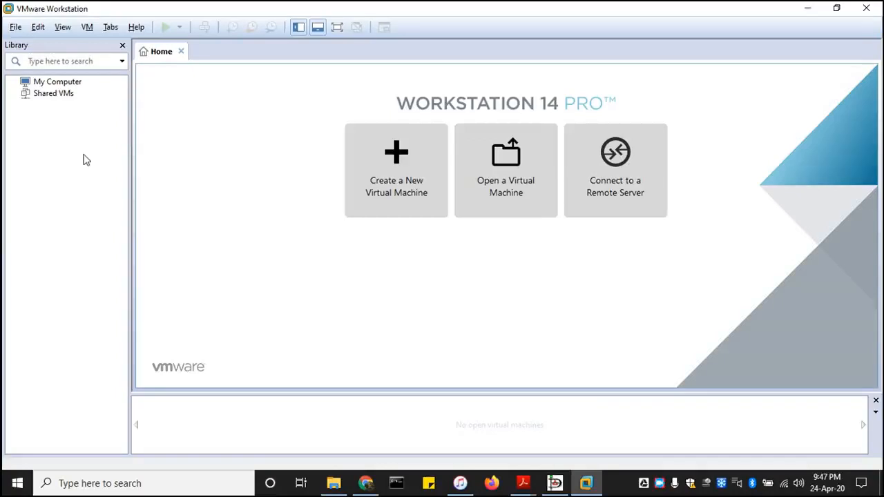
# Start a new virtual machine, consult the Dia network diagram, then return to the wizard.
pyautogui.click(401, 170)
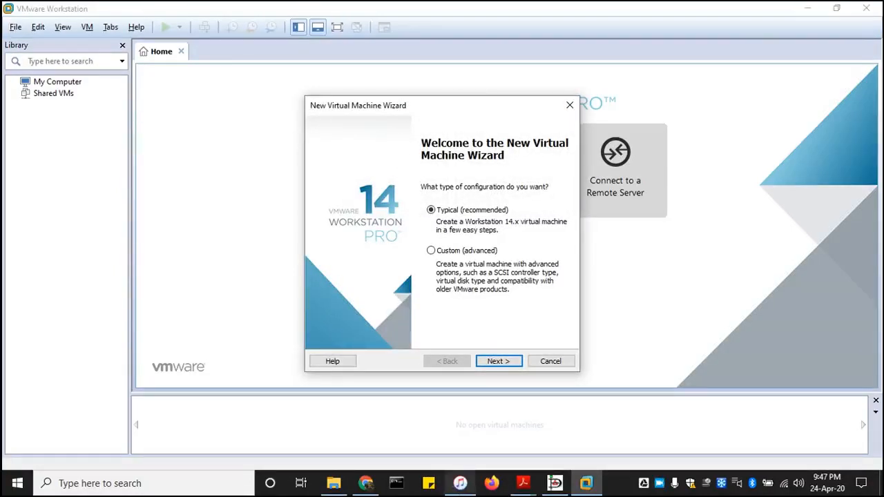
pyautogui.click(556, 484)
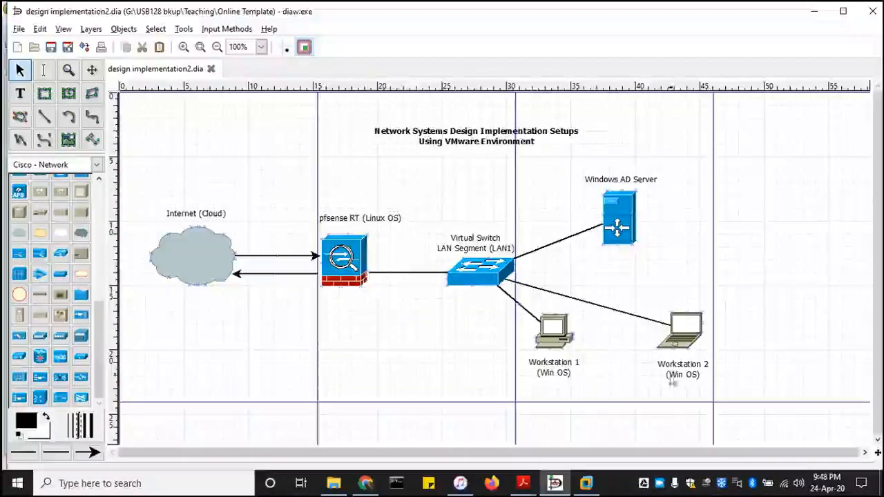
pyautogui.click(589, 483)
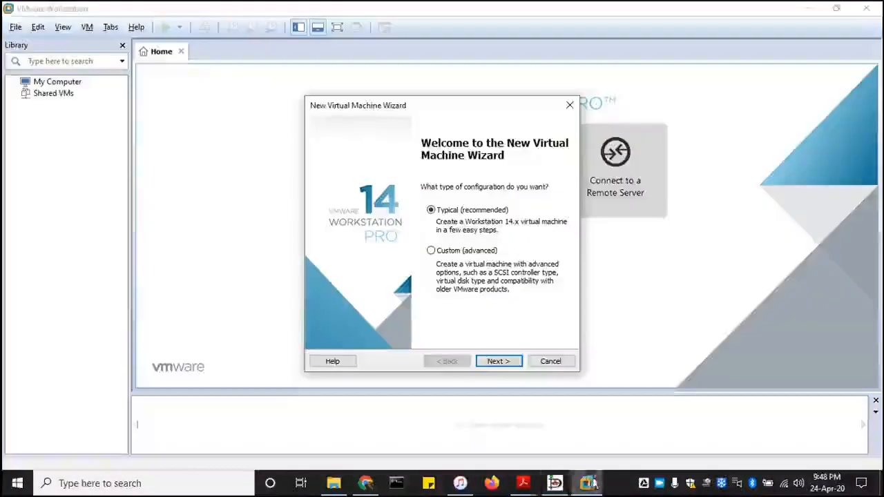
# Continue with the Typical configuration and browse for an installer disc image ISO.
pyautogui.click(508, 363)
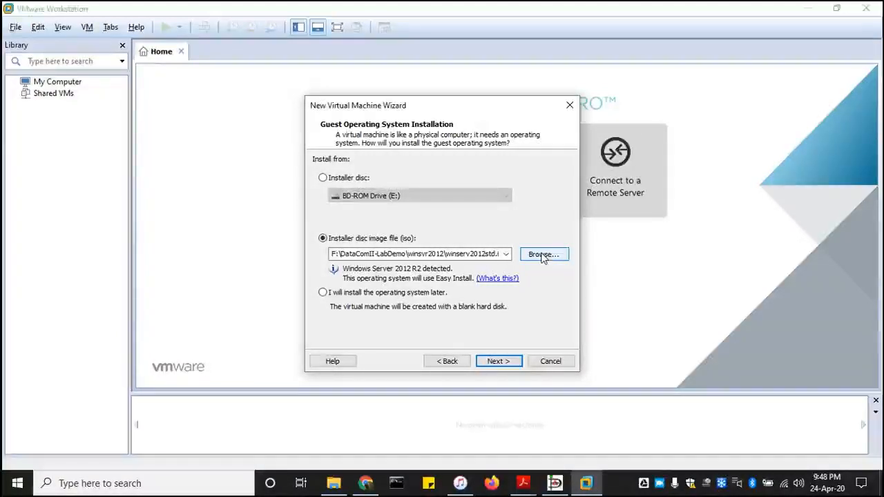
pyautogui.click(543, 255)
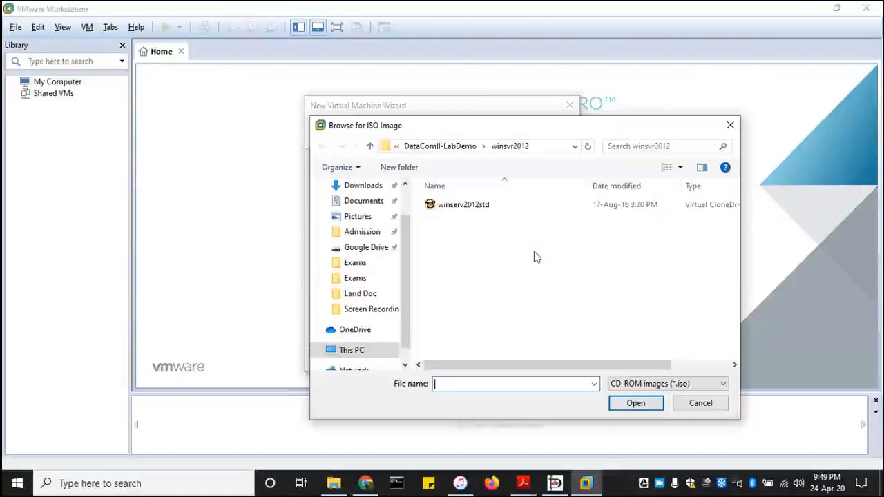
# Use pfSense-CE-2.4.2-RELEASE-amd64.iso from the pfSense 2.4.2 amd64 folder as the installer image.
pyautogui.click(445, 146)
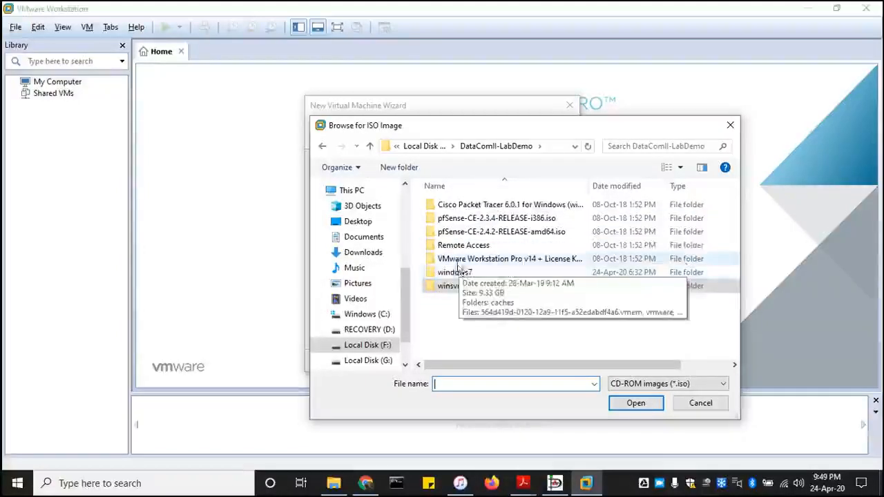
pyautogui.doubleClick(524, 232)
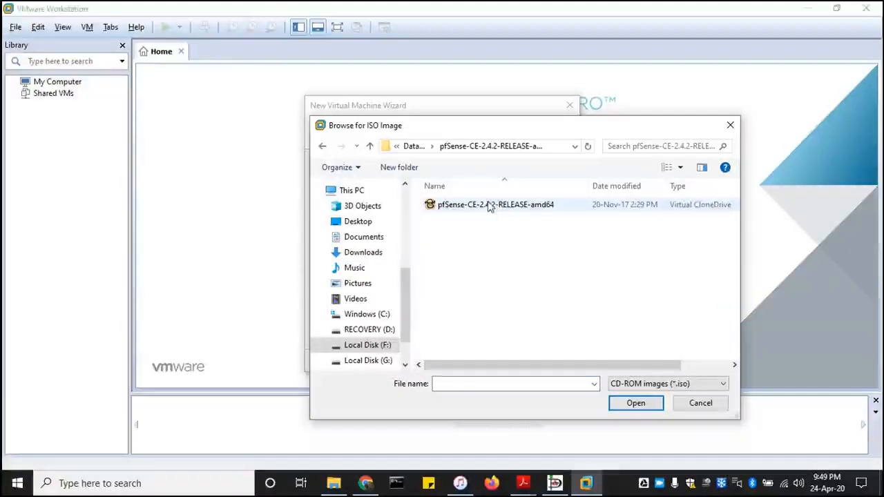
pyautogui.click(322, 146)
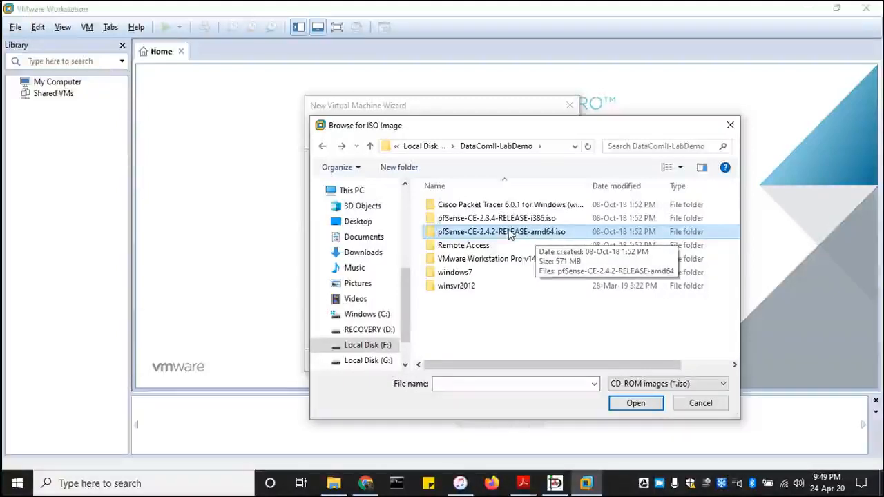
pyautogui.doubleClick(509, 232)
pyautogui.click(504, 206)
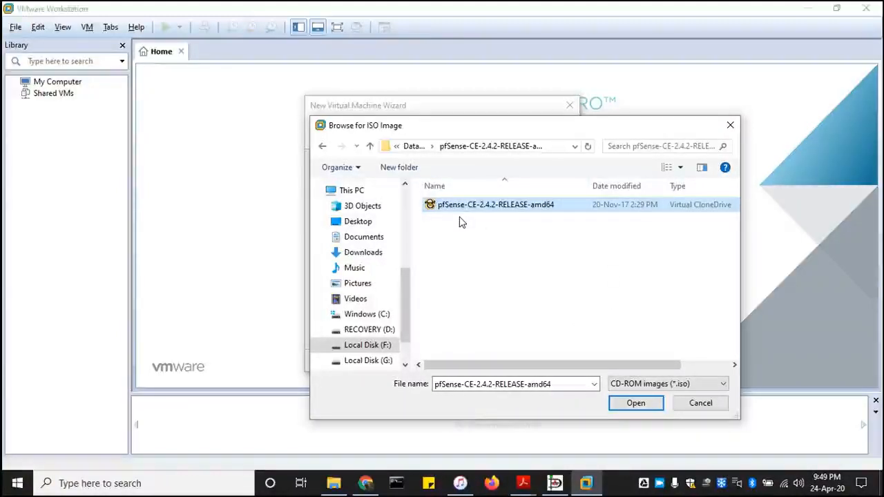
pyautogui.click(634, 406)
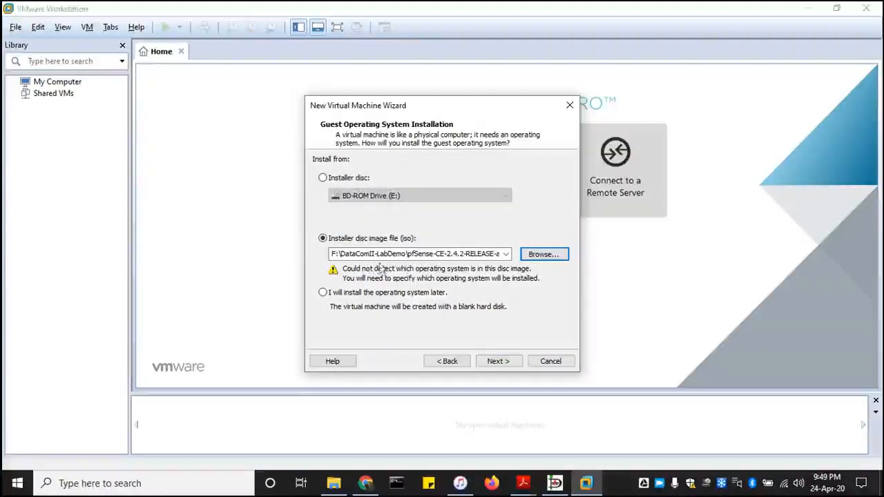
# Advance the wizard to the Select a Guest Operating System page.
pyautogui.click(508, 364)
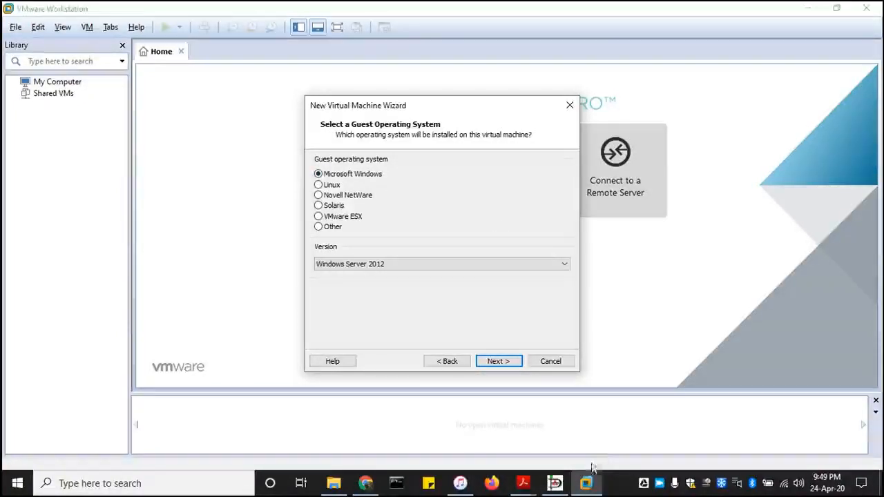
pyautogui.moveTo(587, 487)
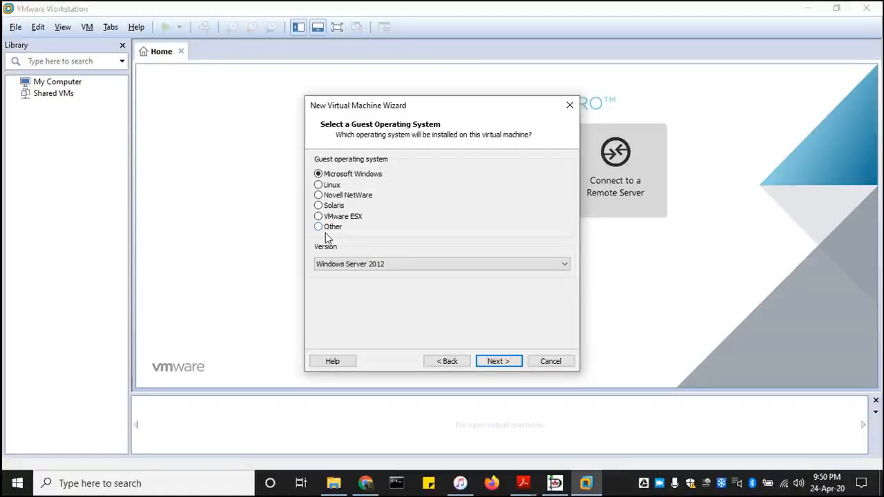
# Choose Linux as the guest OS with version Other Linux 2.4.x kernel 64-bit.
pyautogui.click(318, 184)
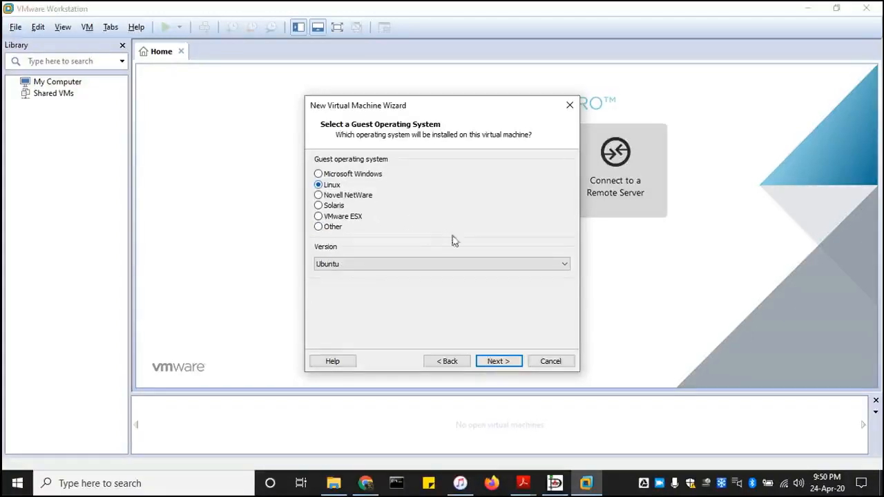
pyautogui.click(565, 266)
pyautogui.click(566, 270)
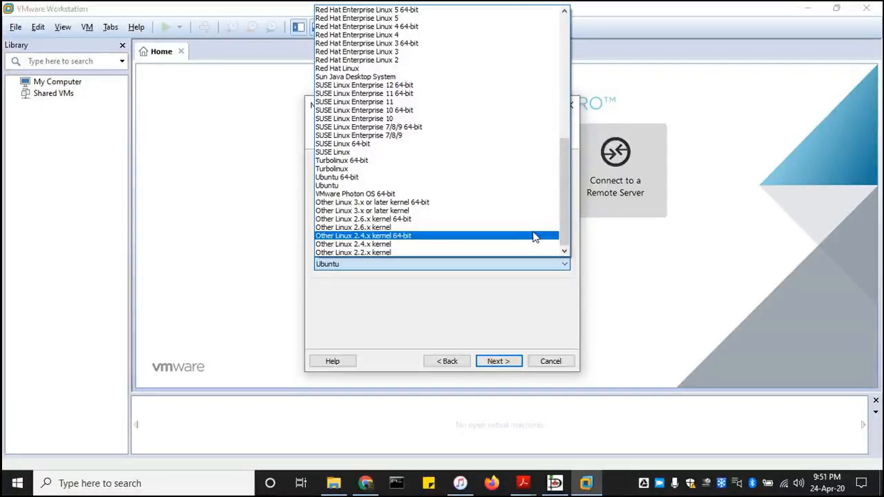
pyautogui.scroll(3, 534, 237)
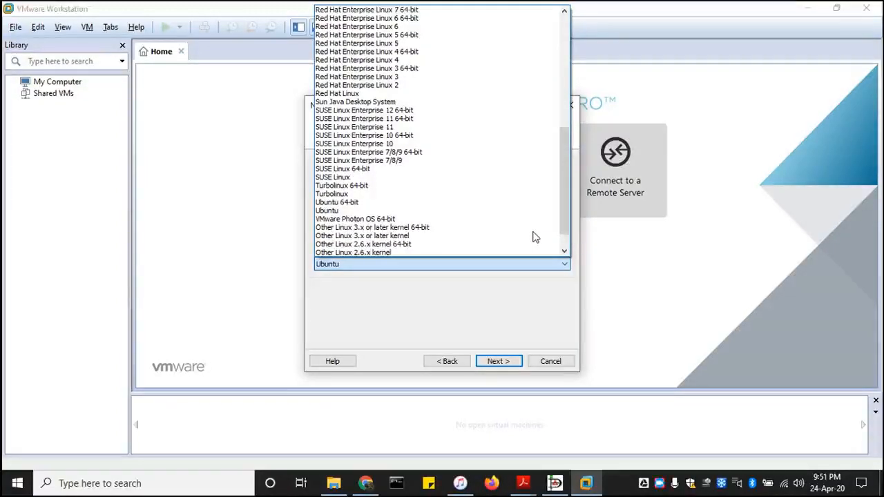
pyautogui.scroll(7, 534, 237)
pyautogui.scroll(3, 534, 237)
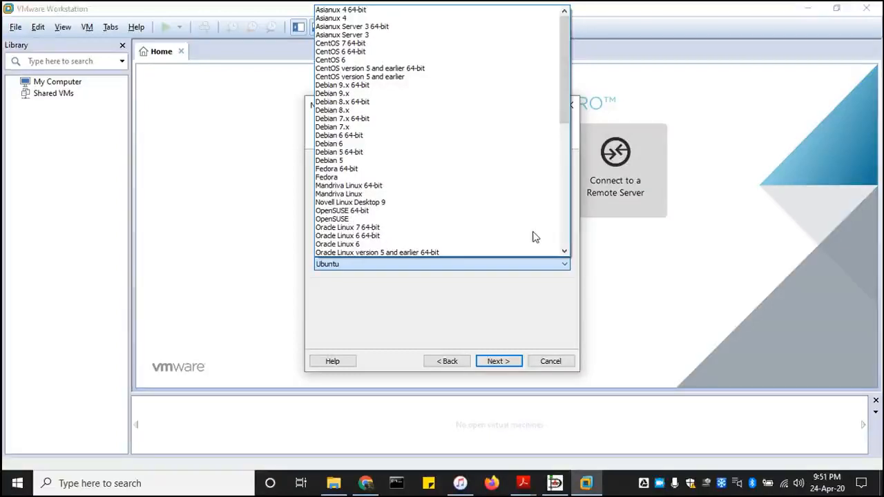
pyautogui.scroll(-6, 534, 228)
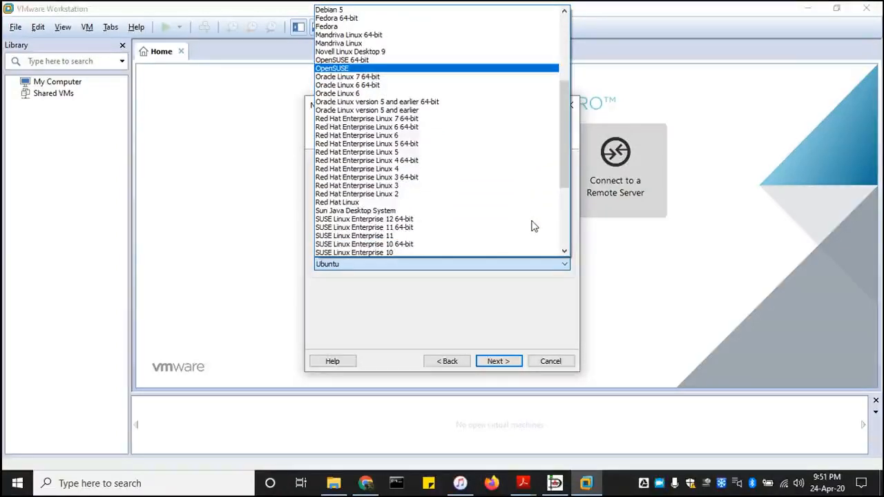
pyautogui.scroll(2, 534, 226)
pyautogui.scroll(5, 534, 226)
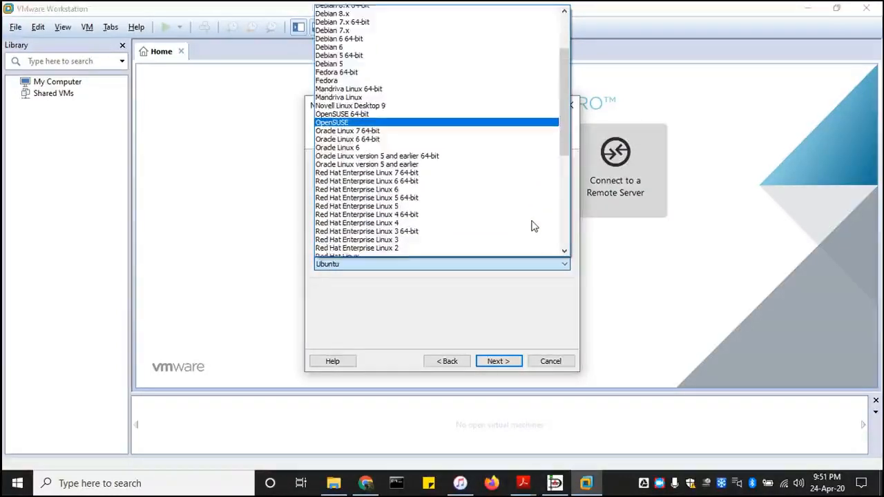
pyautogui.scroll(-11, 534, 226)
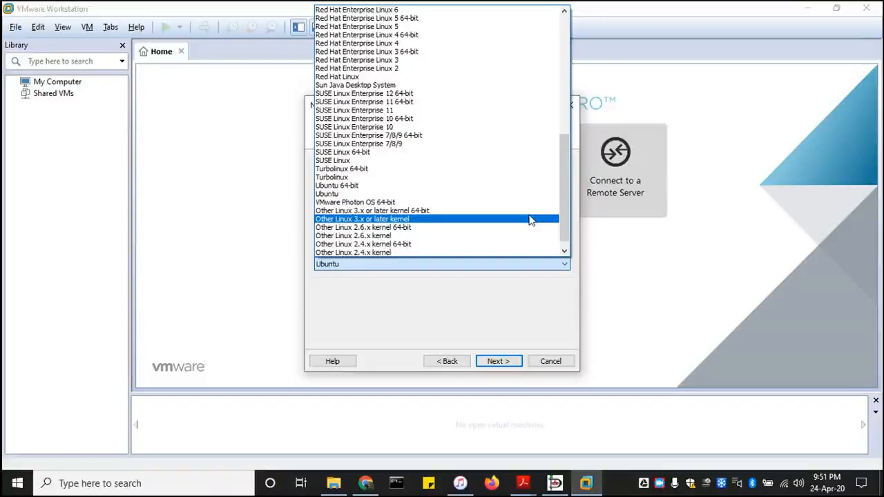
pyautogui.scroll(-1, 529, 226)
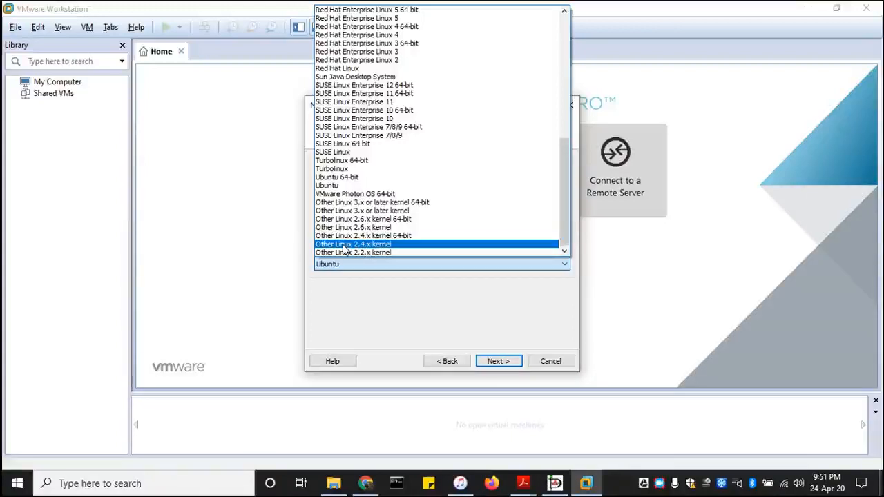
pyautogui.click(391, 237)
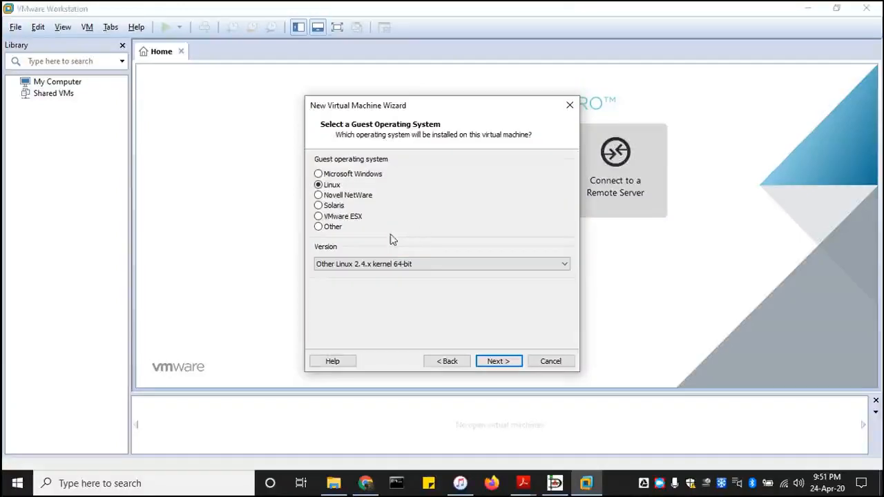
# Move to the naming page and call the virtual machine netsvr.
pyautogui.click(510, 361)
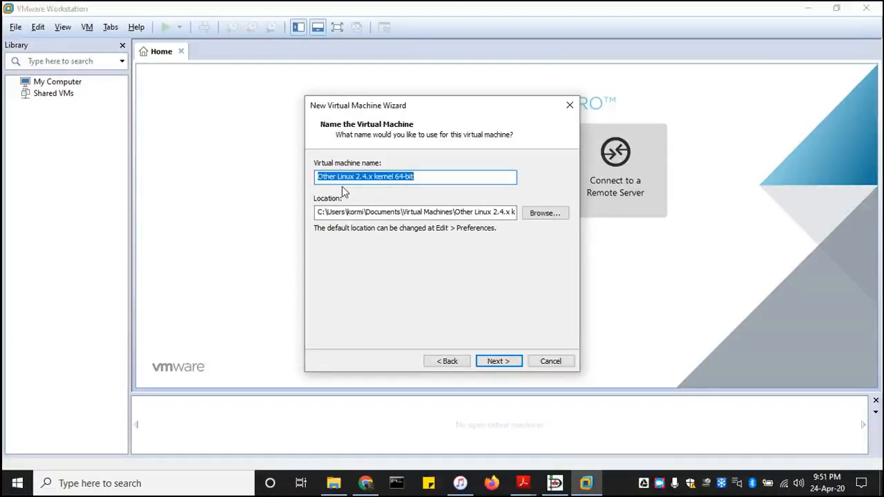
pyautogui.write('net')
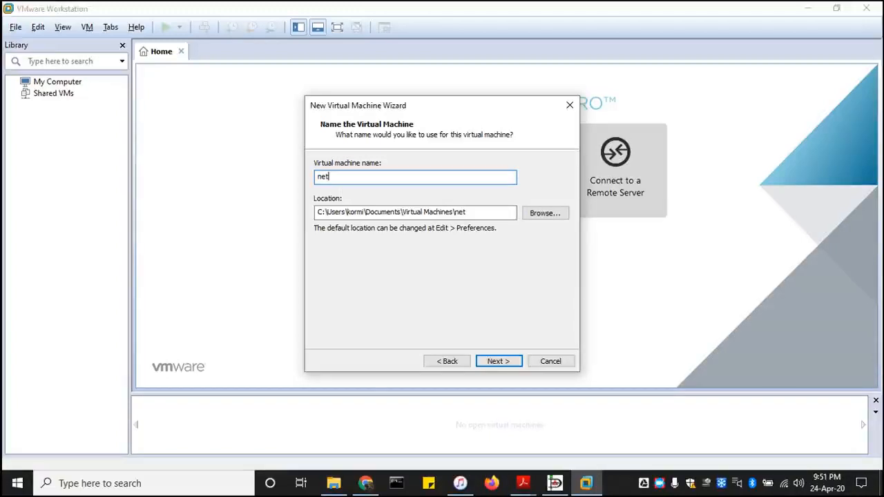
pyautogui.write('svr')
# Pick F:\my vmwares as the parent folder for the VM location.
pyautogui.click(544, 213)
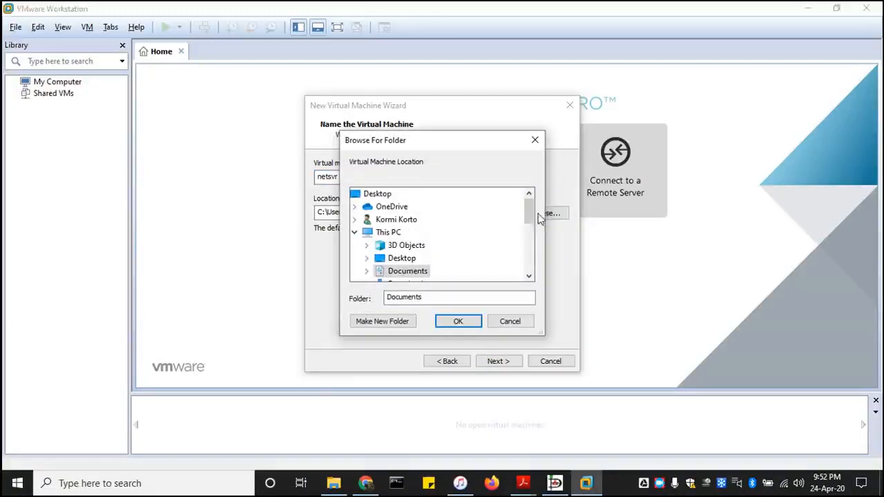
pyautogui.moveTo(530, 217); pyautogui.dragTo(528, 256)
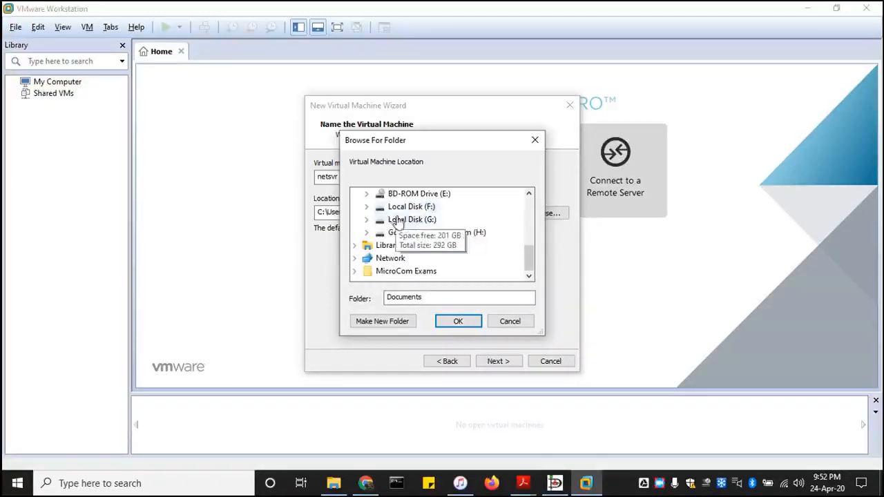
pyautogui.click(366, 219)
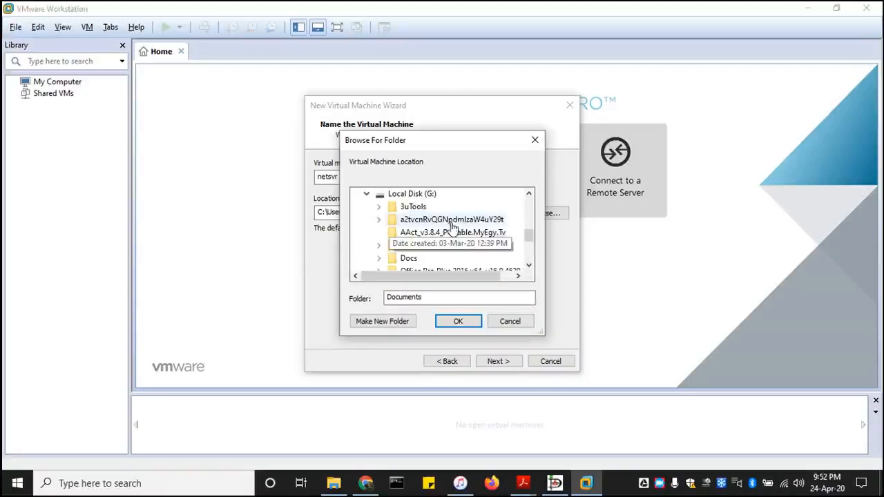
pyautogui.scroll(-5, 466, 237)
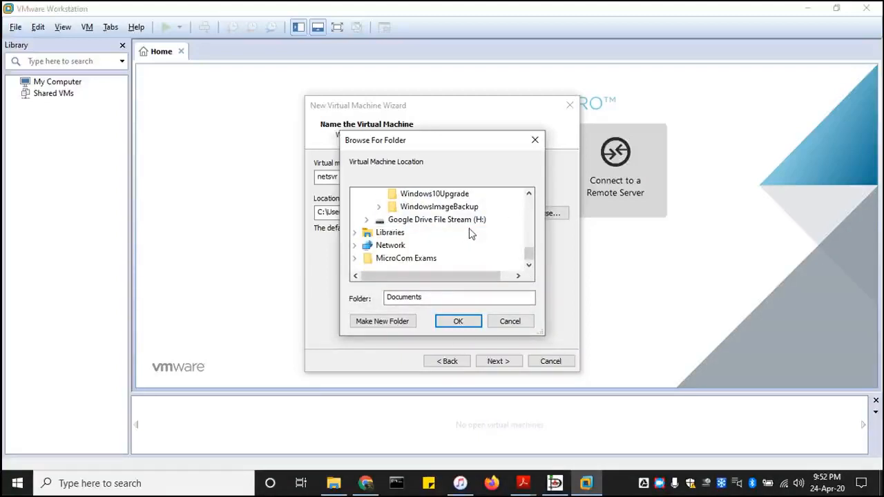
pyautogui.scroll(1, 442, 231)
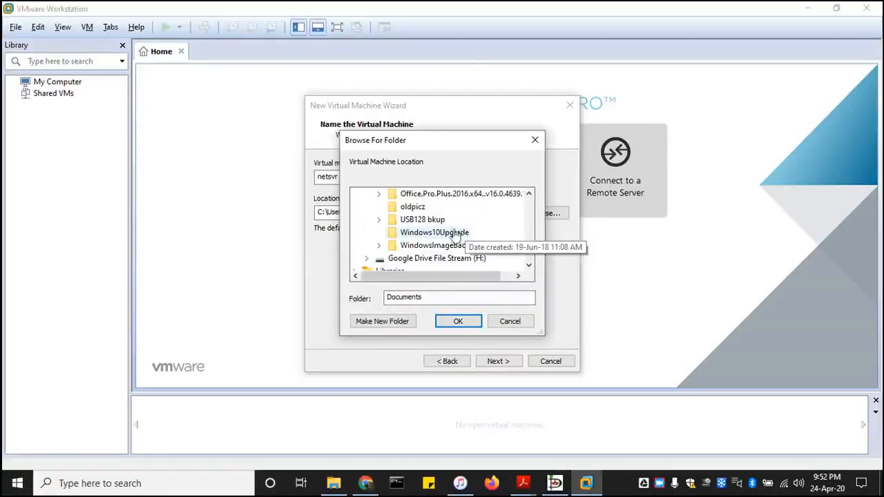
pyautogui.scroll(2, 456, 228)
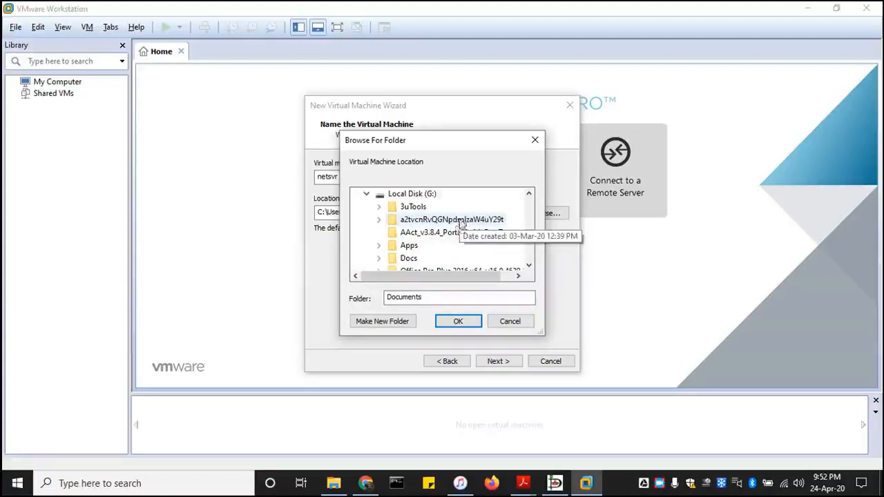
pyautogui.scroll(-1, 460, 222)
pyautogui.scroll(-2, 460, 222)
pyautogui.scroll(5, 442, 235)
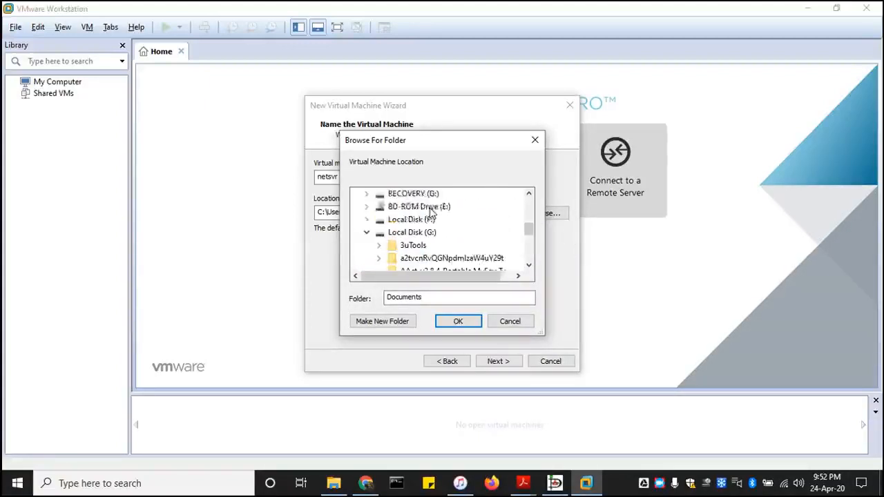
pyautogui.click(419, 259)
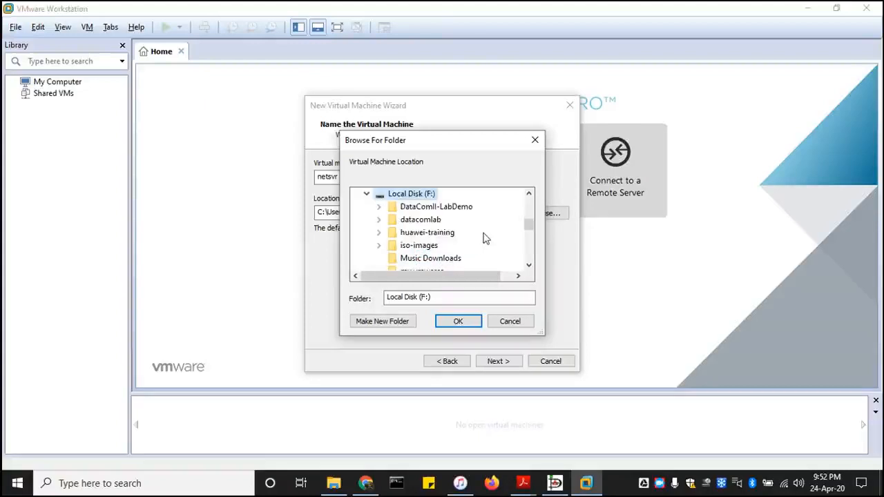
pyautogui.scroll(-3, 484, 237)
pyautogui.scroll(1, 483, 237)
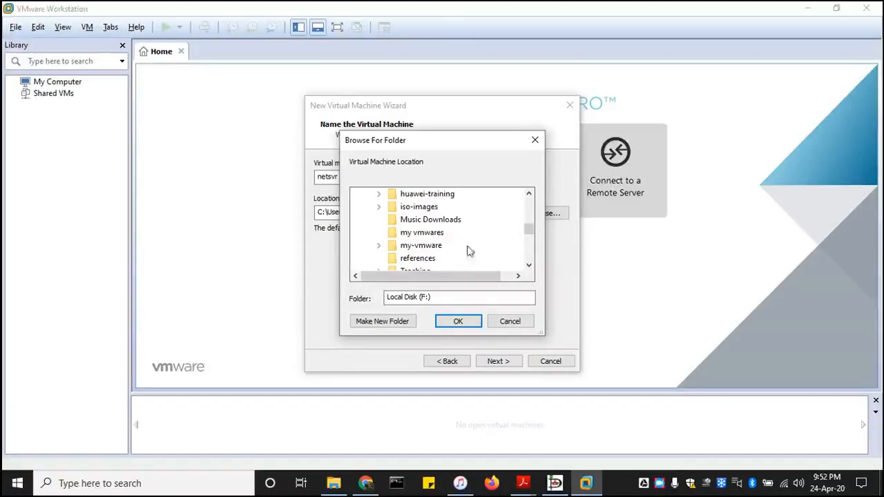
pyautogui.click(423, 233)
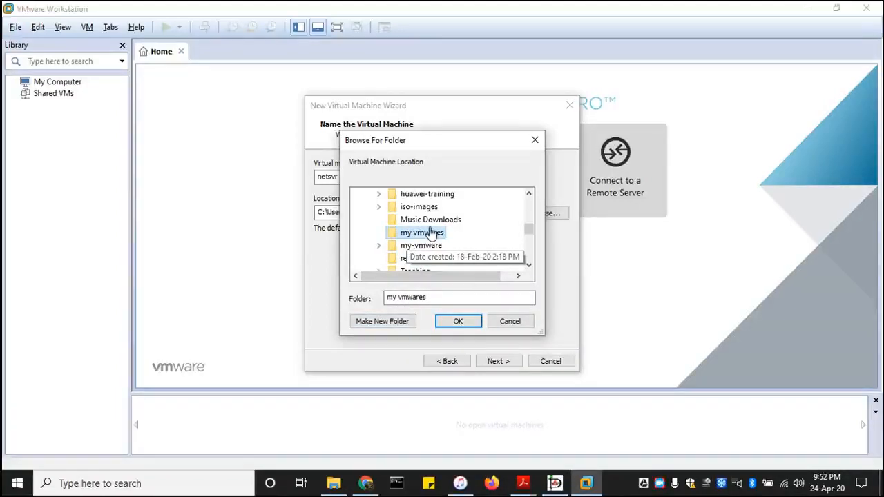
# Create a new netsvr folder there and accept it as the VM location.
pyautogui.click(392, 322)
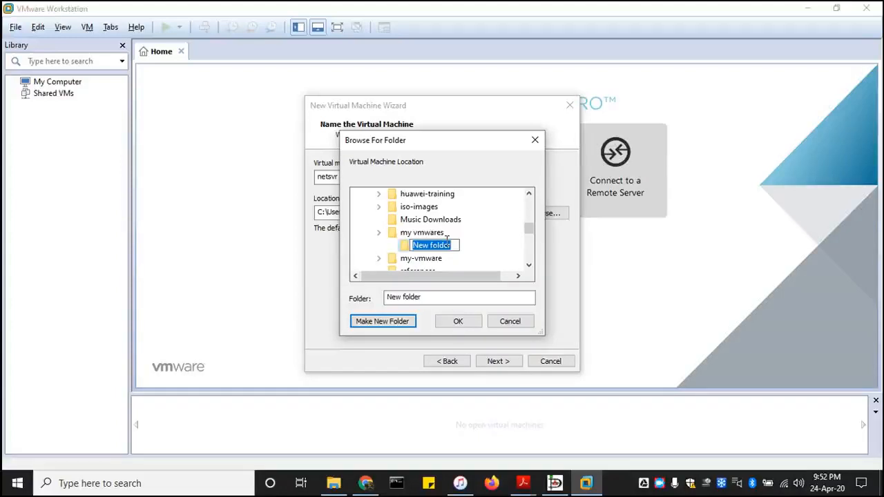
pyautogui.write('n')
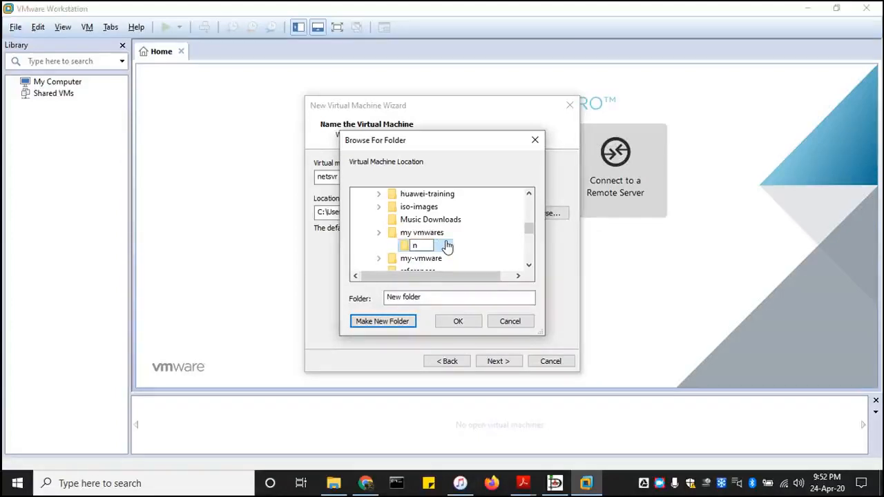
pyautogui.write('etsvr')
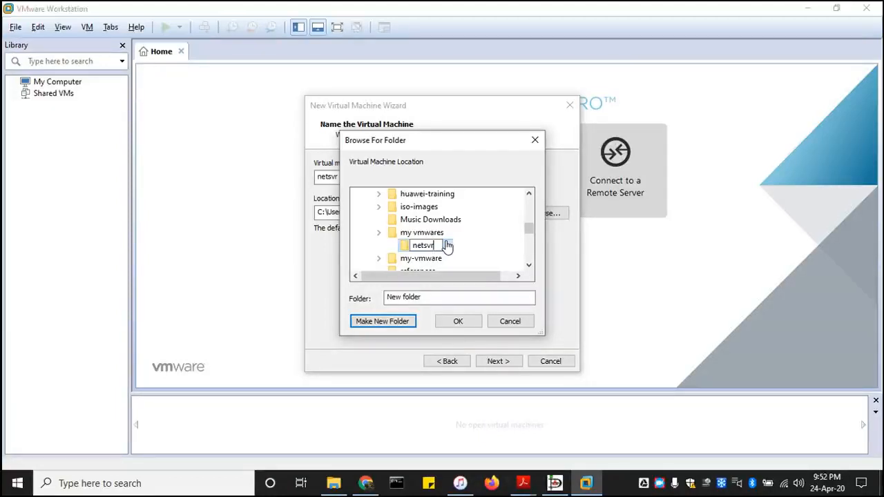
pyautogui.press('Return')
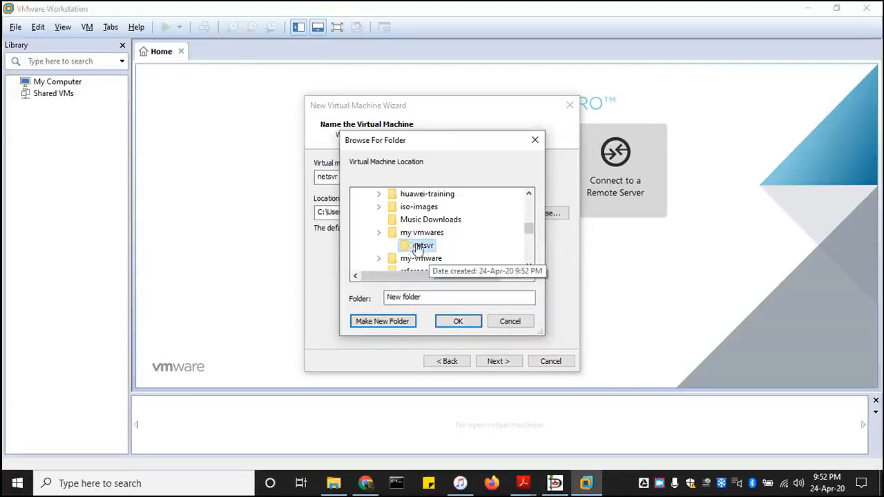
pyautogui.click(473, 325)
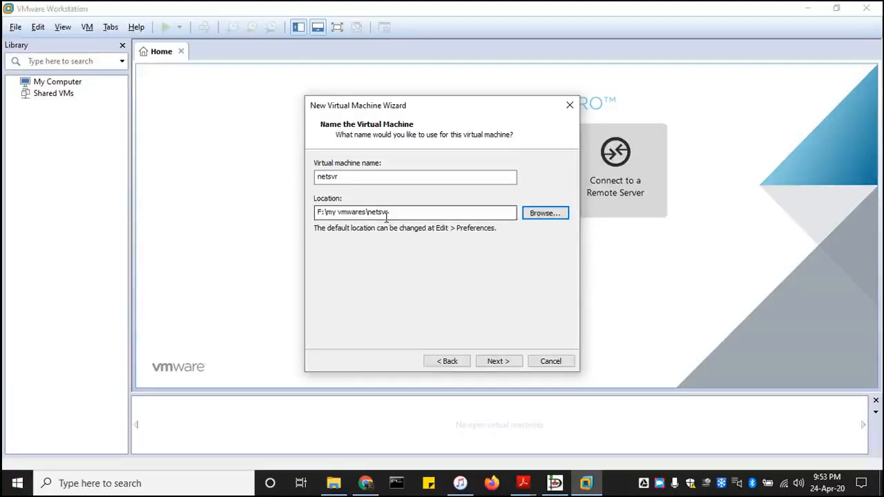
# Keep the default 8 GB split virtual disk and proceed to the netsvr summary.
pyautogui.click(329, 181)
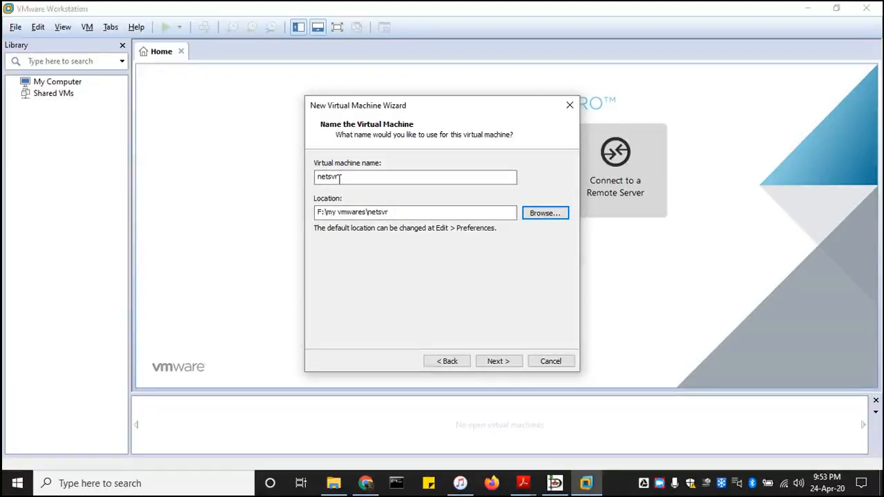
pyautogui.click(508, 362)
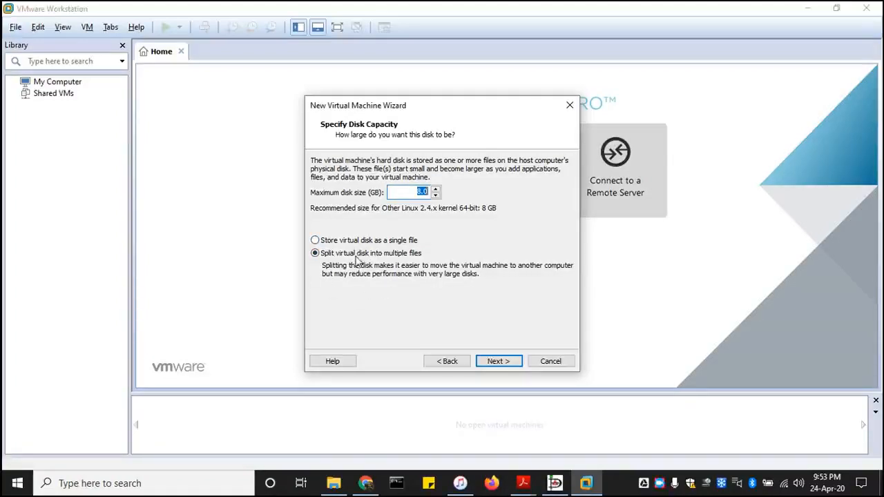
pyautogui.click(509, 363)
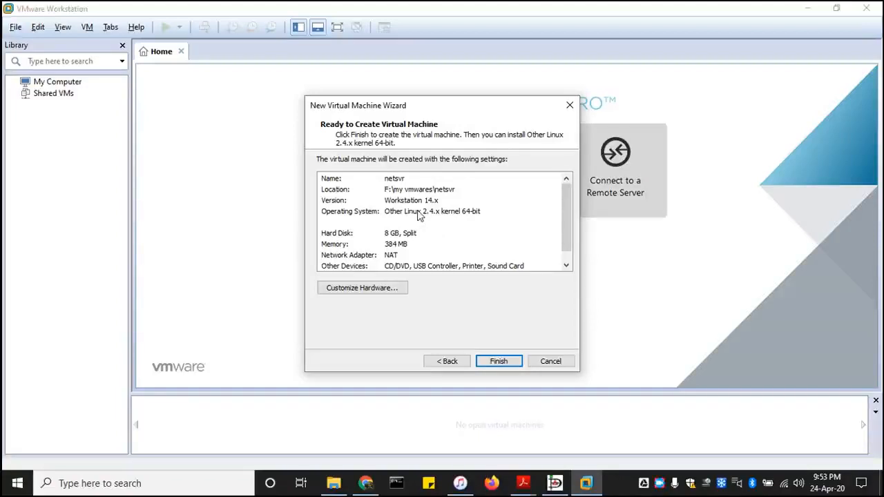
pyautogui.click(391, 290)
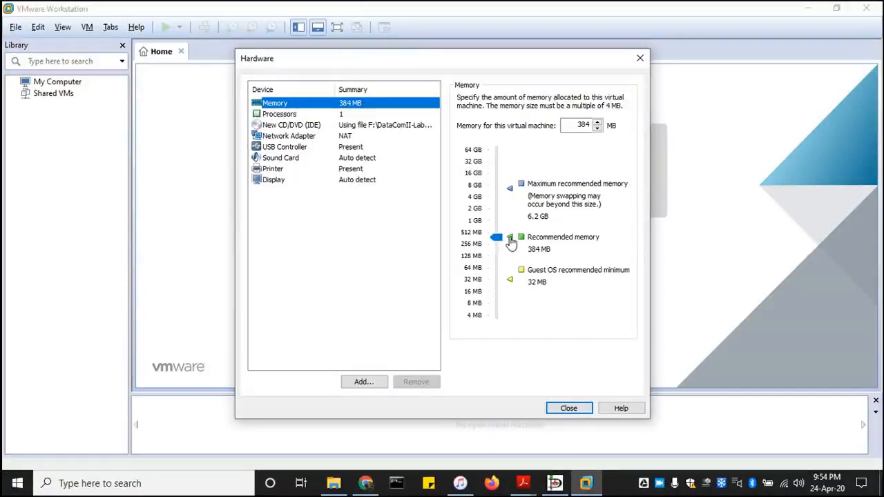
# Raise netsvr's memory from 384 MB to 1 GB and review the processor settings.
pyautogui.moveTo(497, 237); pyautogui.dragTo(502, 224)
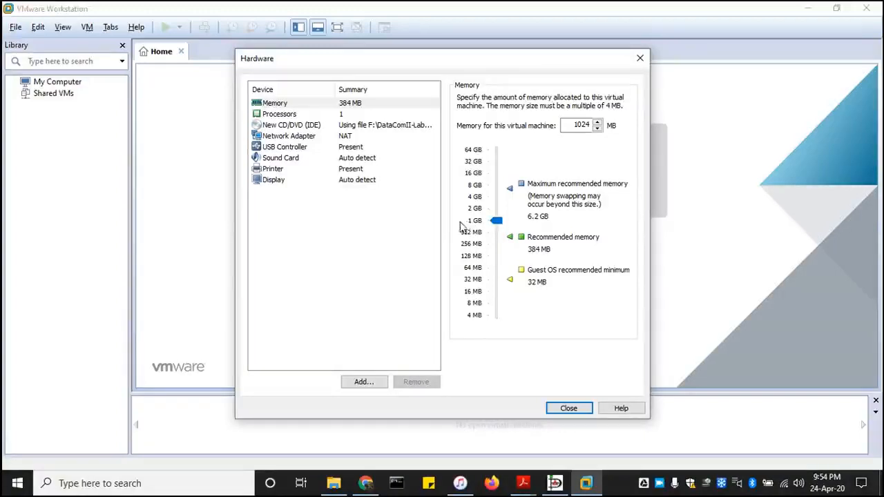
pyautogui.click(305, 104)
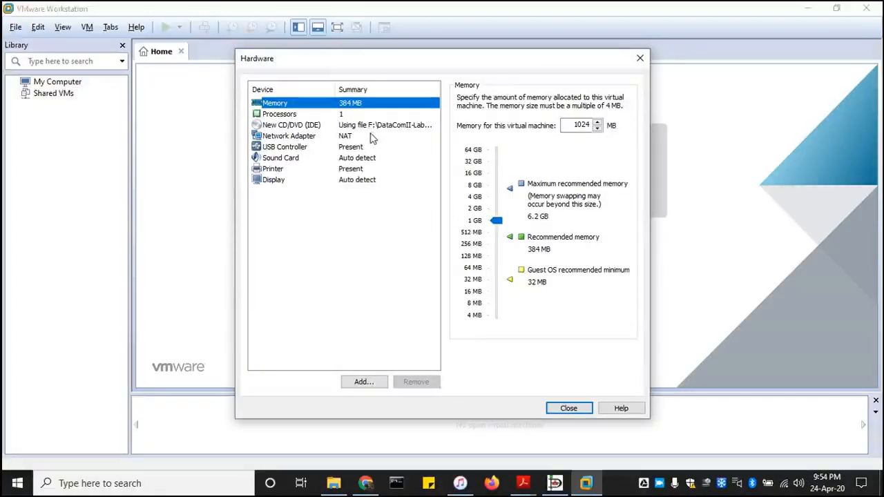
pyautogui.click(353, 117)
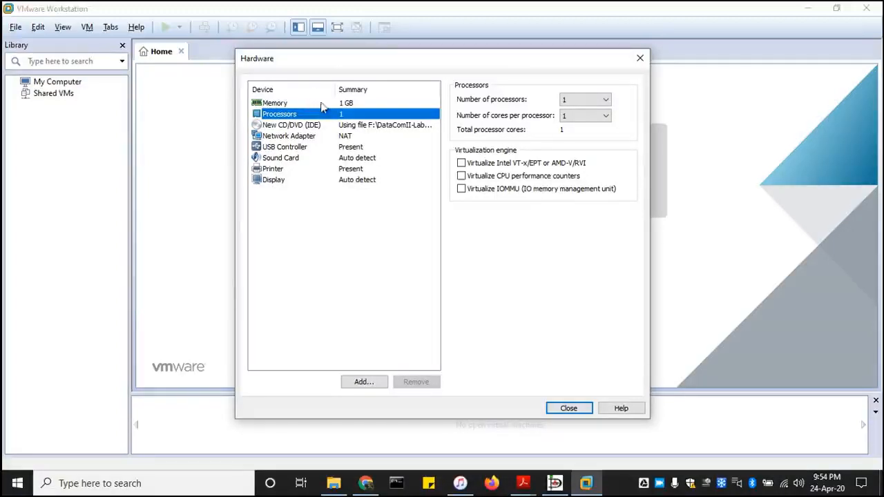
# Show the first Network Adapter's connection settings, which use NAT.
pyautogui.click(286, 137)
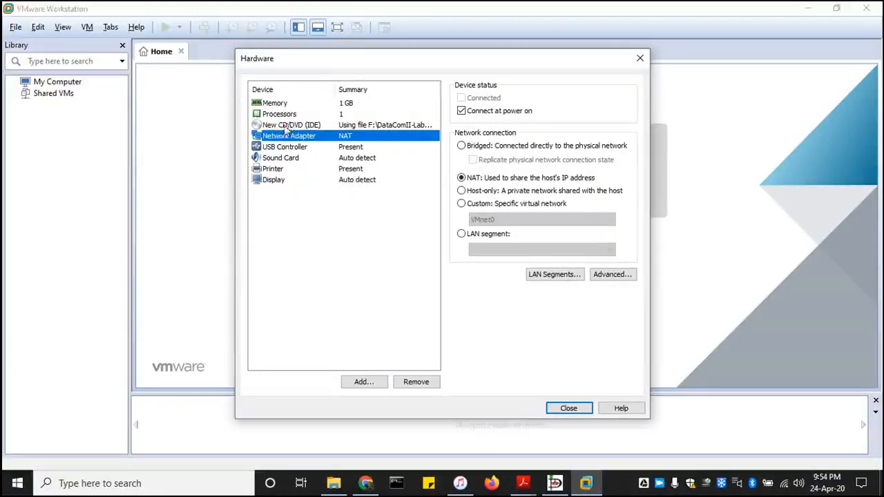
# Add a second network adapter, Network Adapter 2 on NAT, through the Add Hardware Wizard.
pyautogui.click(368, 387)
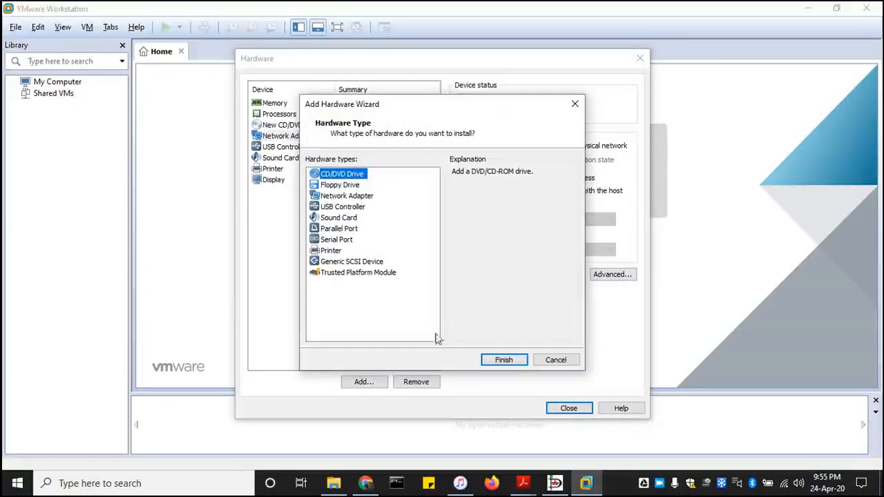
pyautogui.click(350, 197)
pyautogui.click(492, 363)
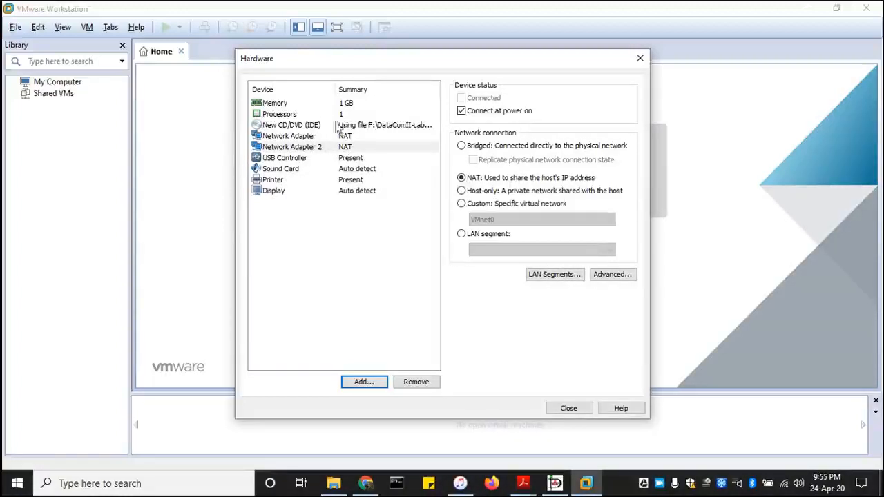
# Compare both adapters, consult the Dia network diagram, and switch Network Adapter 2 to LAN segment.
pyautogui.click(312, 137)
pyautogui.click(333, 148)
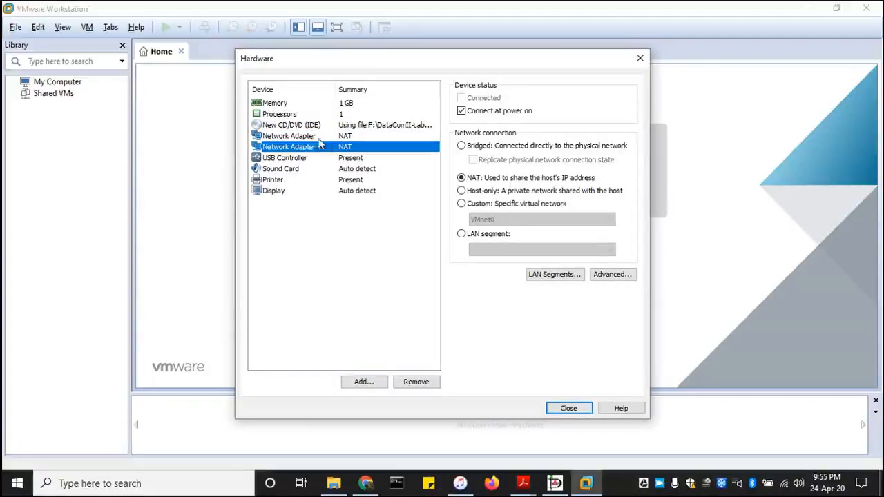
pyautogui.click(314, 137)
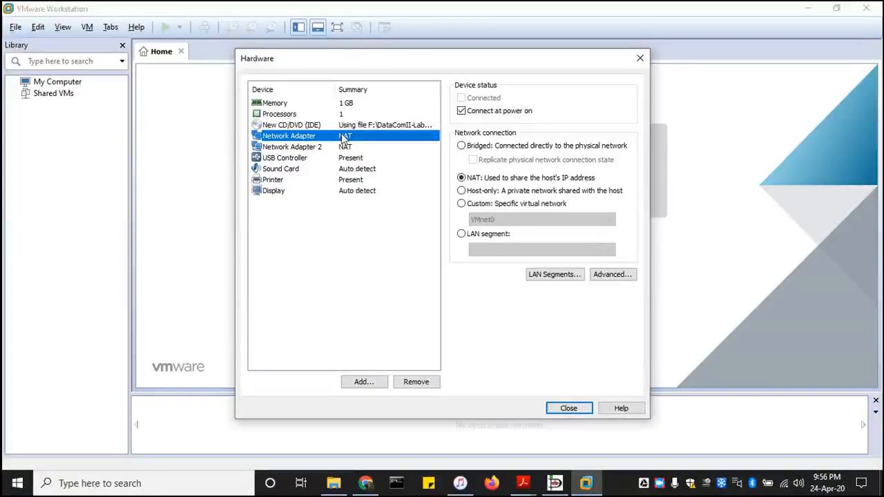
pyautogui.click(321, 151)
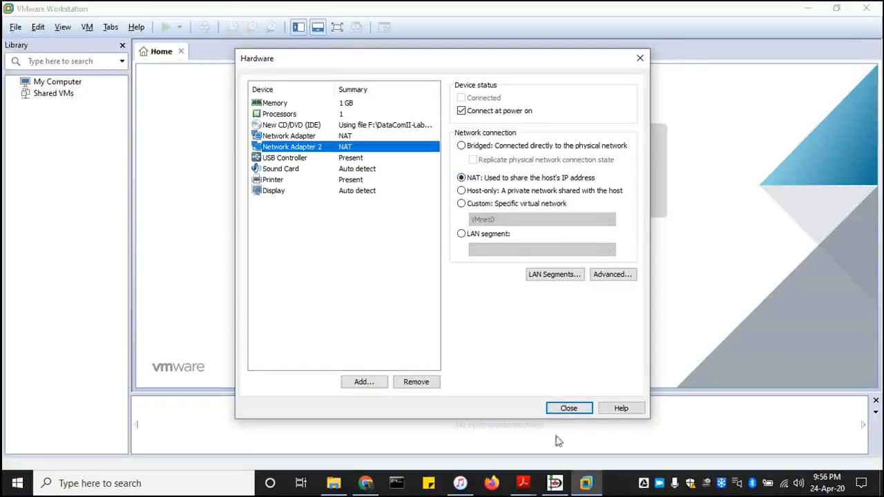
pyautogui.click(555, 484)
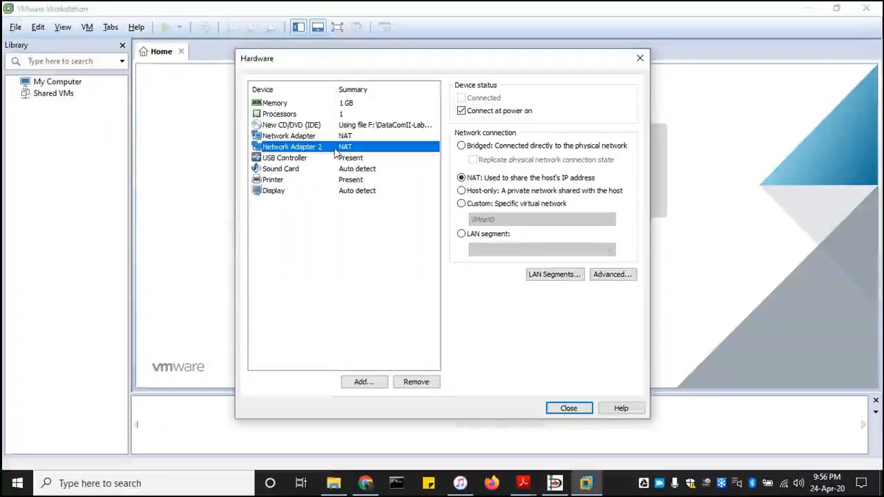
pyautogui.click(462, 235)
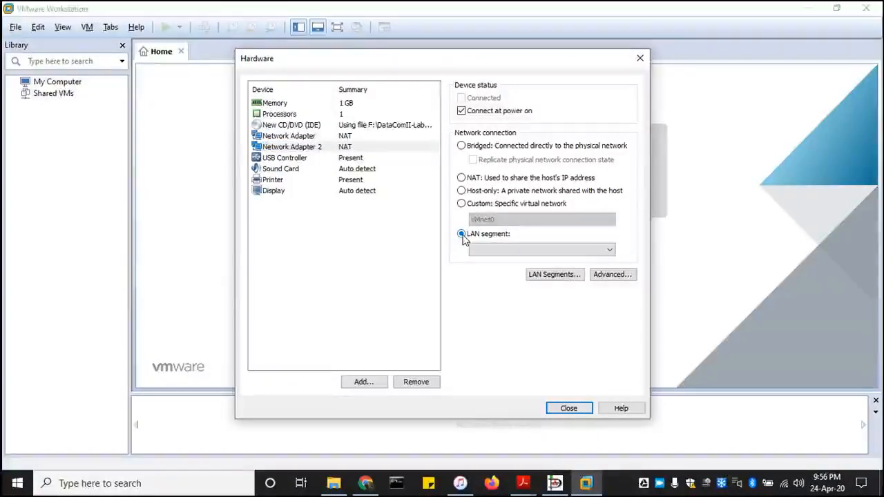
# Replace the old LAN-SW global LAN segment with a new segment named LAN1.
pyautogui.click(546, 276)
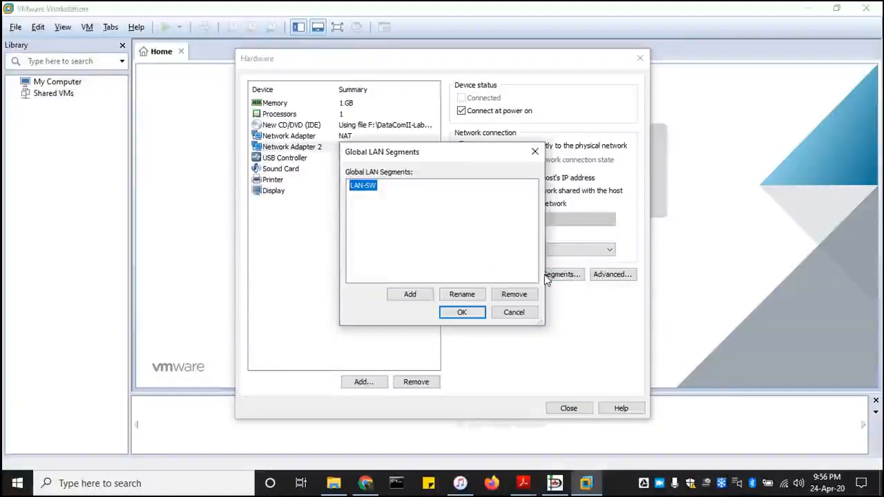
pyautogui.click(512, 295)
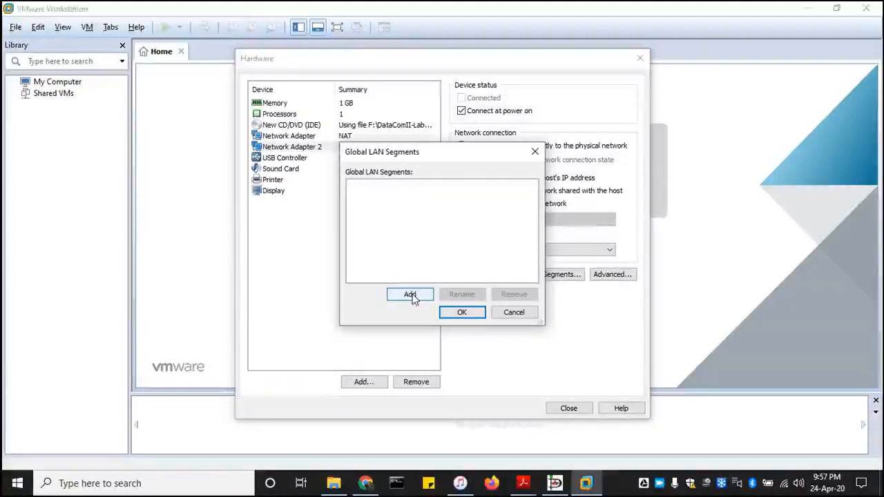
pyautogui.click(555, 483)
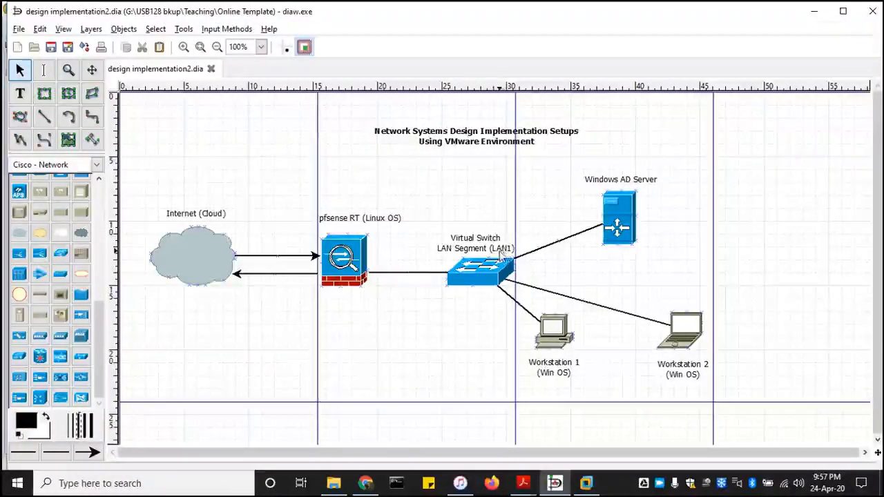
pyautogui.click(585, 484)
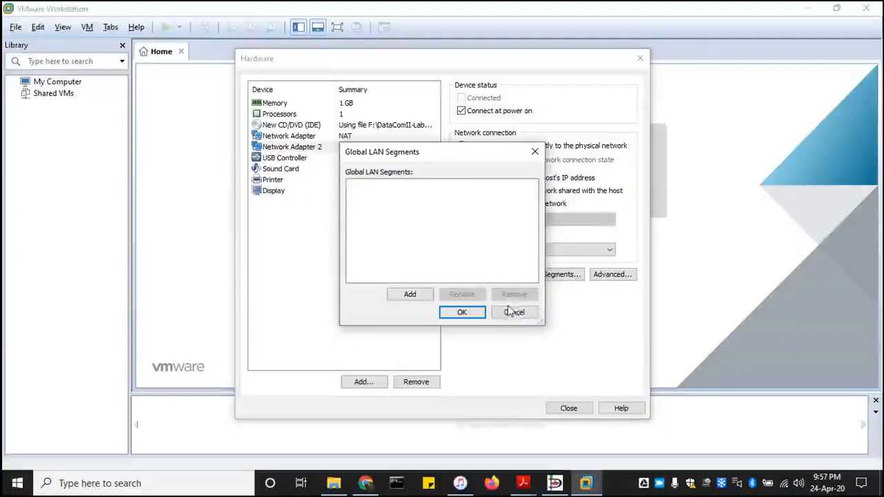
pyautogui.click(410, 296)
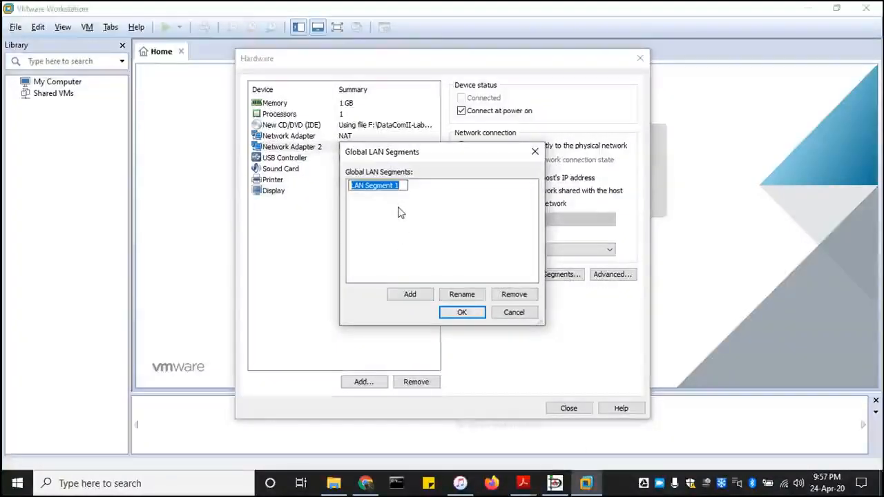
pyautogui.write('LAN1')
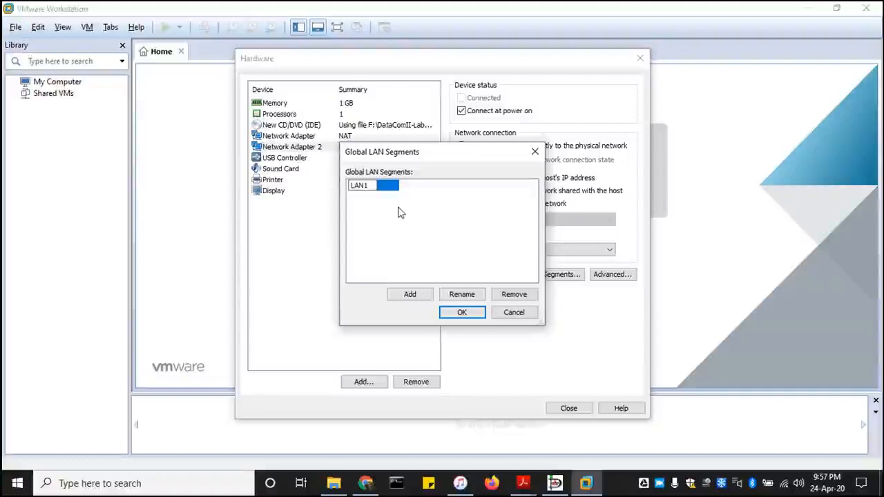
pyautogui.press('Return')
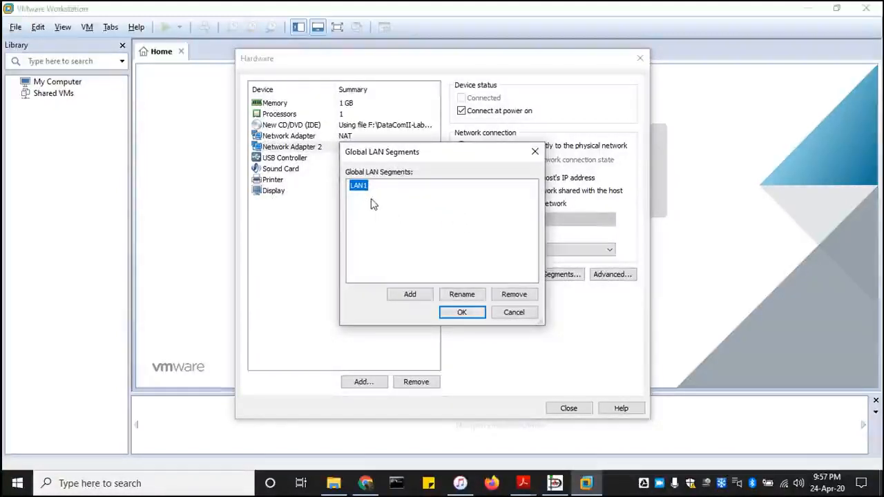
pyautogui.click(462, 312)
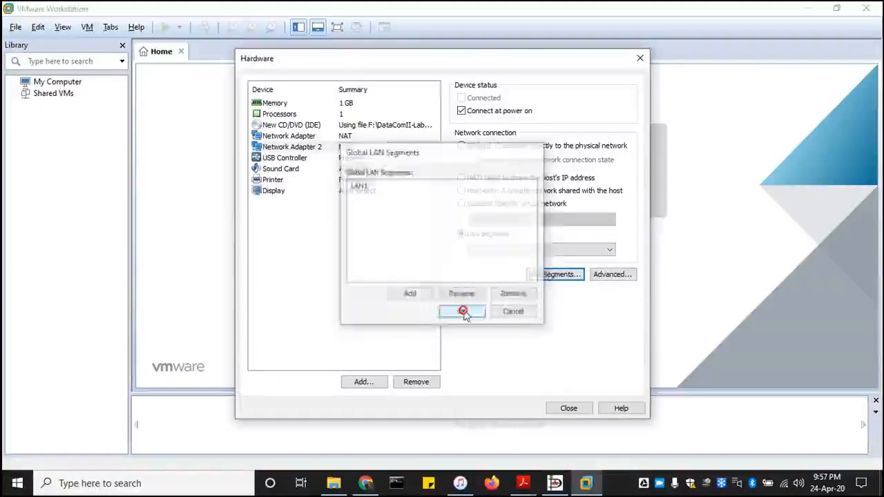
# Assign the LAN1 segment to Network Adapter 2.
pyautogui.click(612, 251)
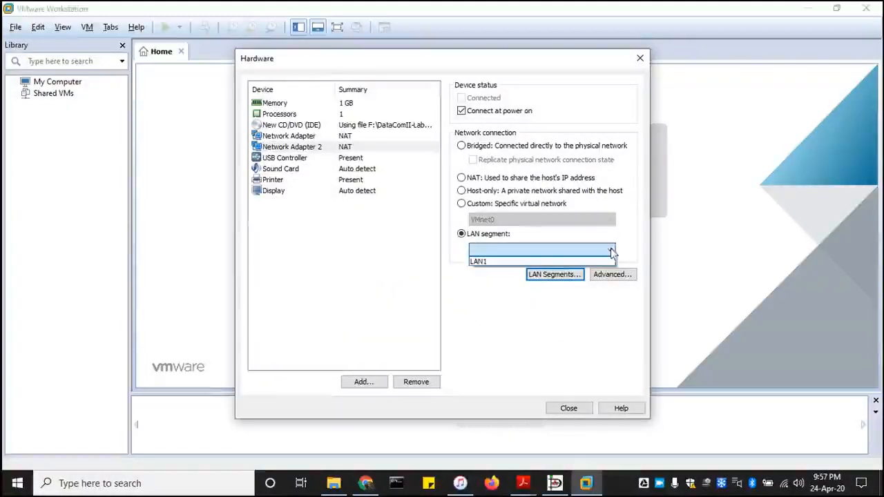
pyautogui.click(537, 261)
pyautogui.click(519, 250)
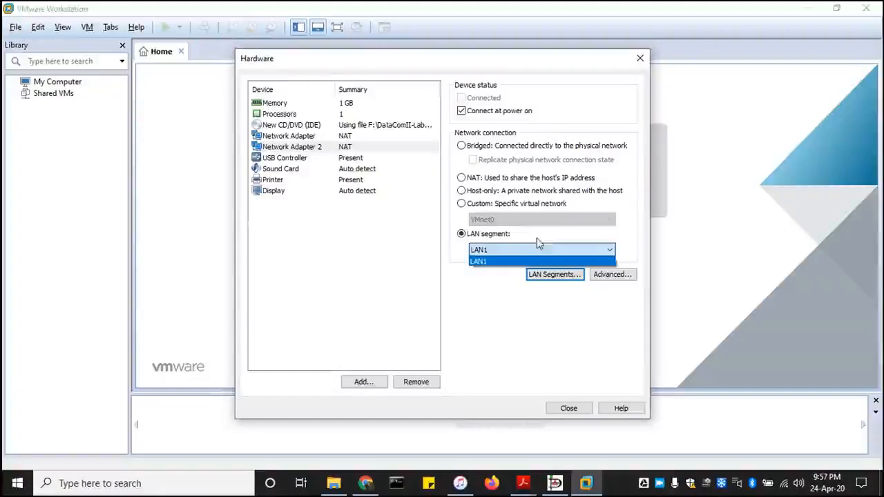
pyautogui.click(528, 247)
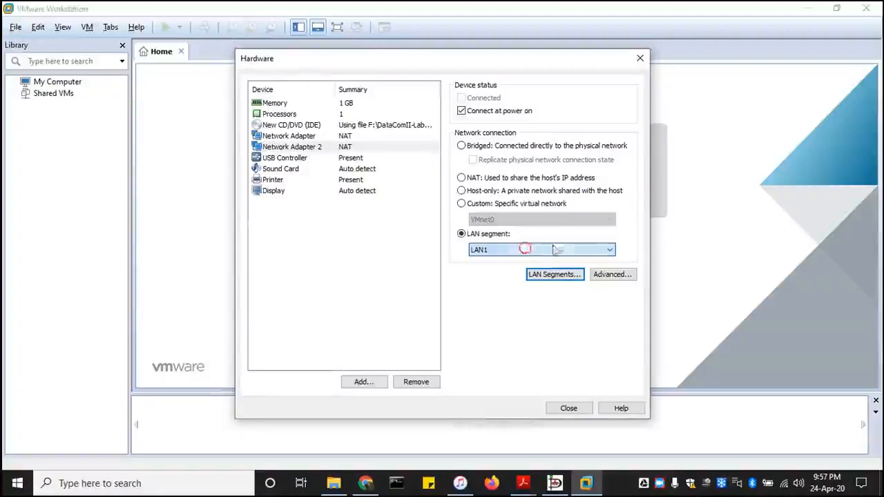
pyautogui.click(291, 159)
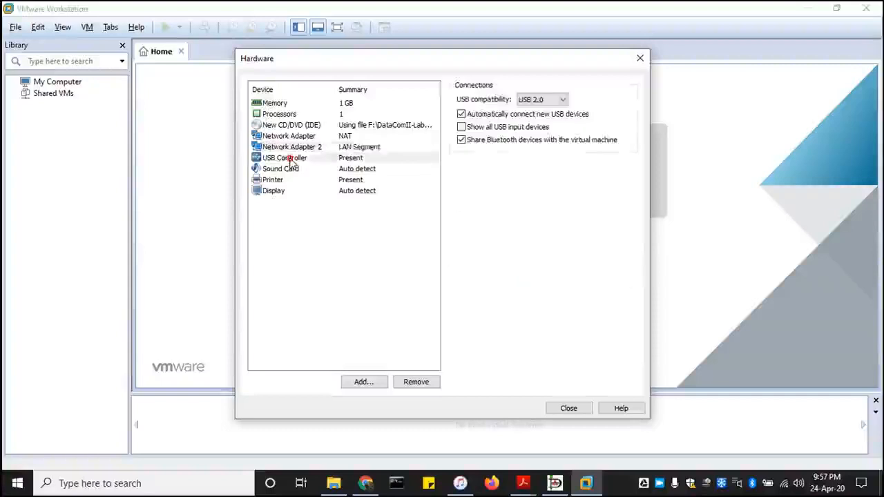
# Review Network Adapter 2 (LAN Segment), Network Adapter (NAT), USB, sound, printer, display, memory and processors.
pyautogui.click(348, 148)
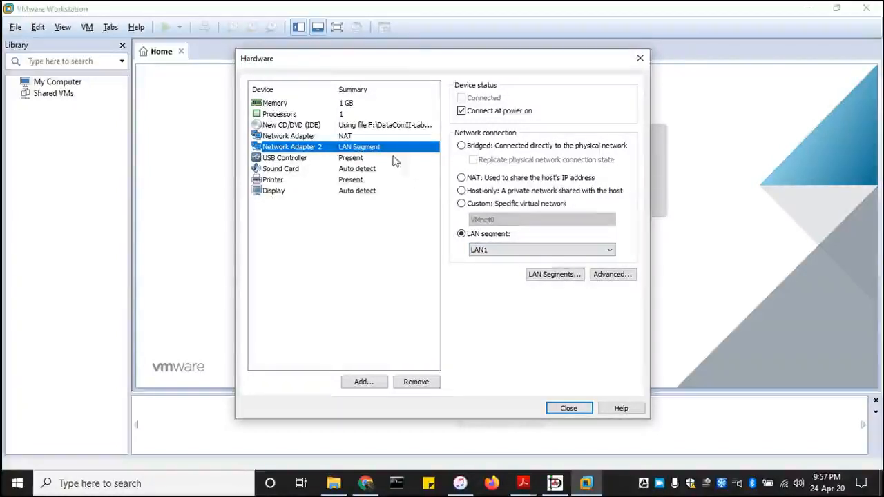
pyautogui.click(330, 136)
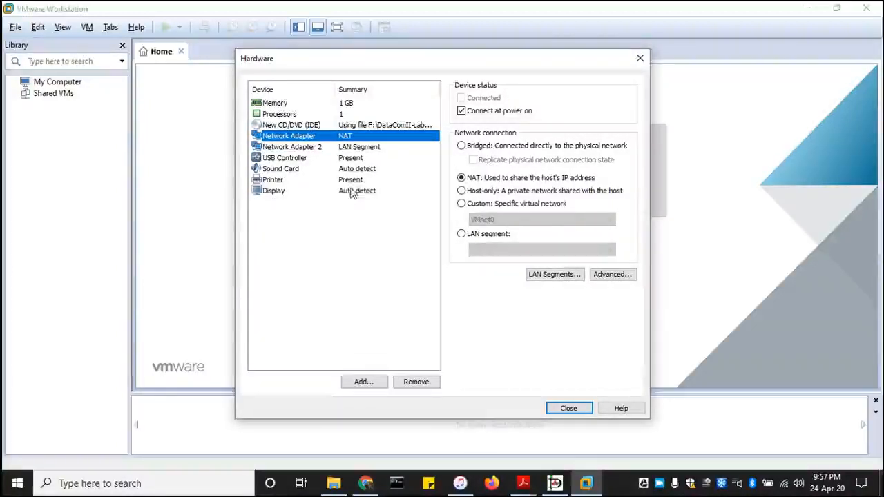
pyautogui.click(311, 159)
pyautogui.click(313, 169)
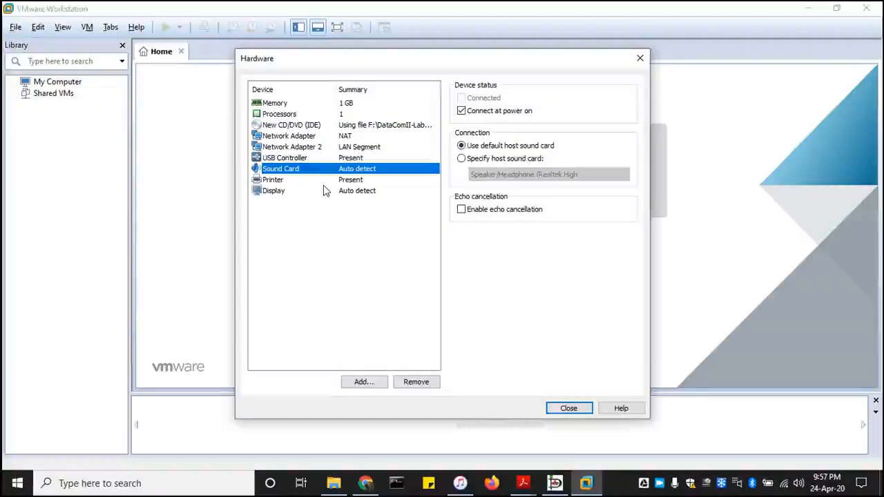
pyautogui.click(329, 180)
pyautogui.click(335, 192)
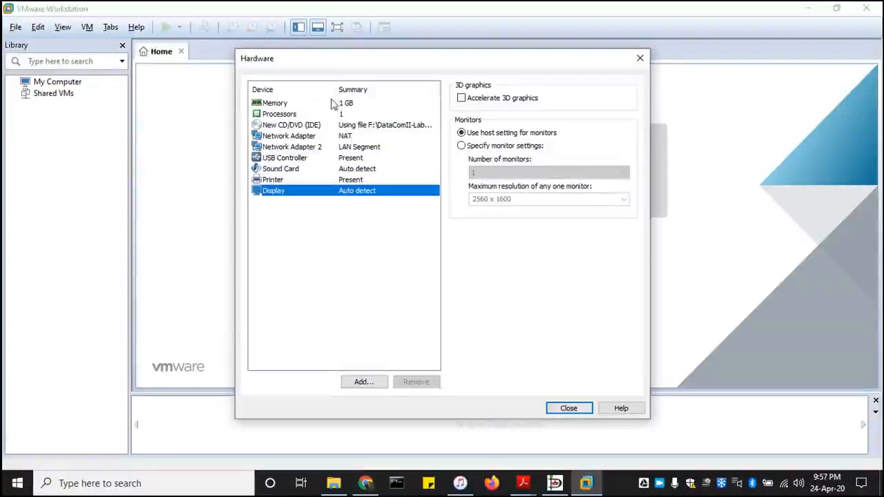
pyautogui.click(305, 105)
pyautogui.click(306, 113)
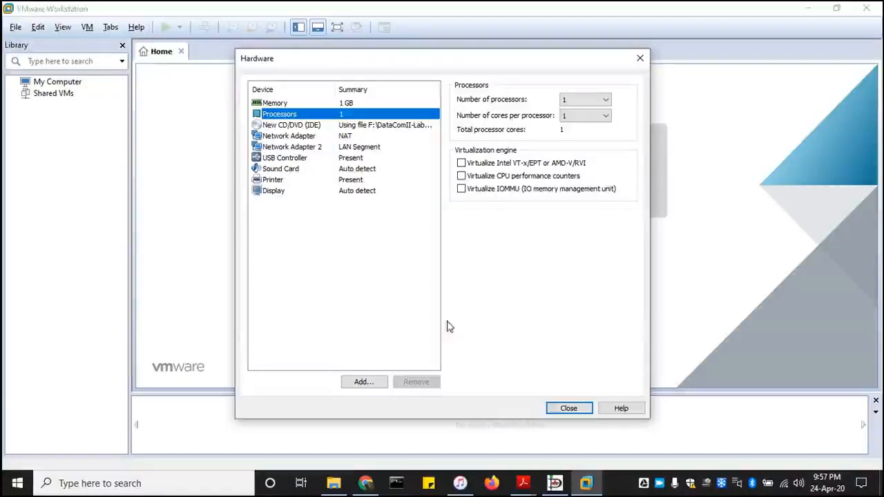
# Close the hardware dialog and finish the wizard to create the netsvr virtual machine.
pyautogui.click(552, 408)
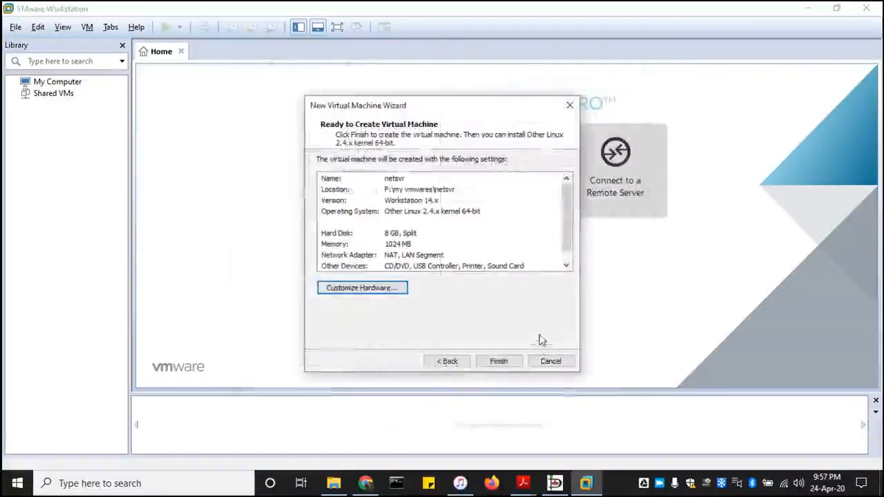
pyautogui.click(500, 361)
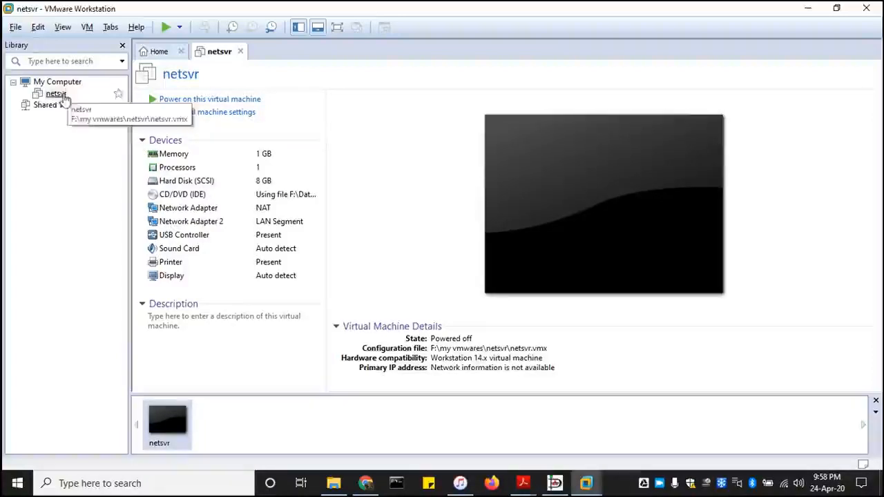
# Power on netsvr and dismiss the Removable Devices notice so it boots the pfSense installer.
pyautogui.click(213, 100)
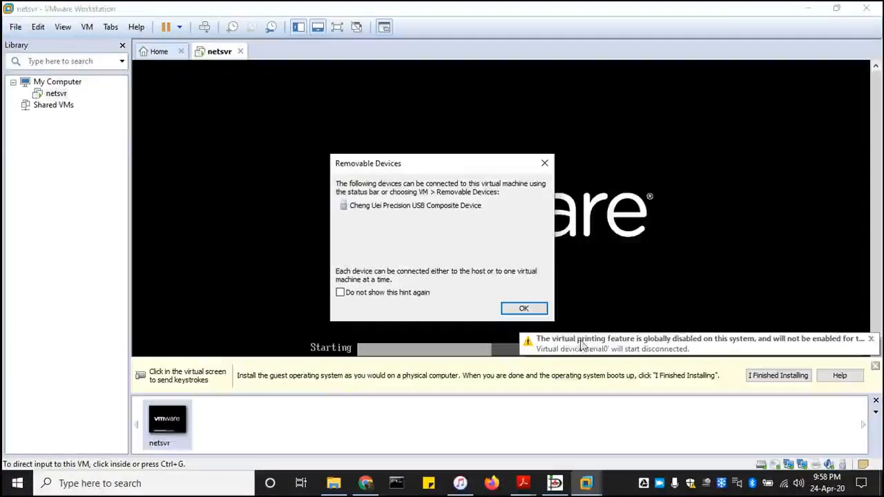
pyautogui.click(538, 309)
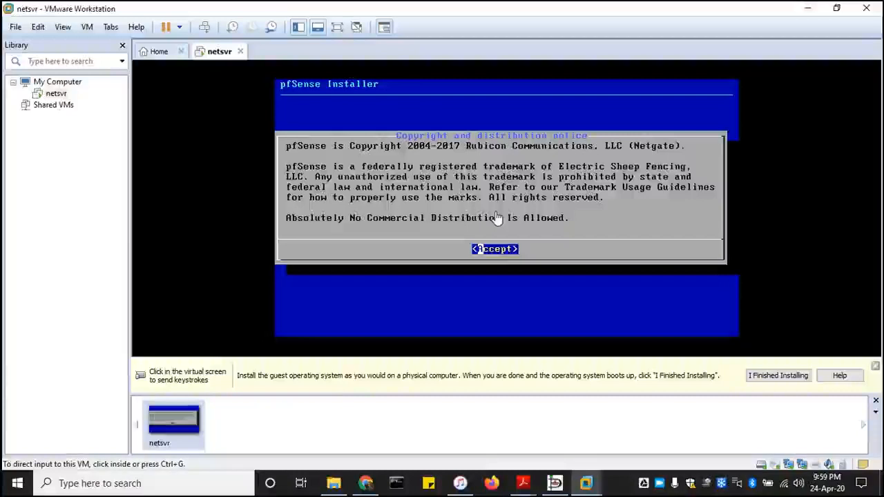
# Accept the notice and install pfSense with the default keymap and Auto (UFS) partitioning.
pyautogui.click(496, 218)
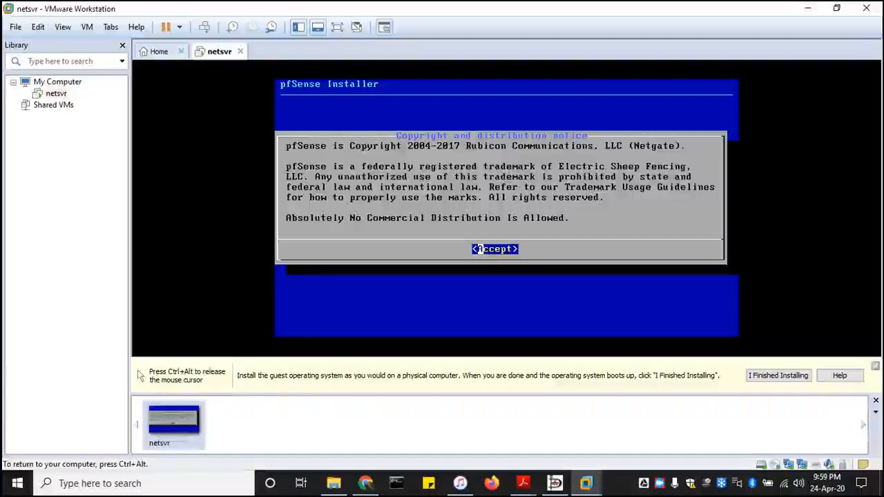
pyautogui.press('Return')
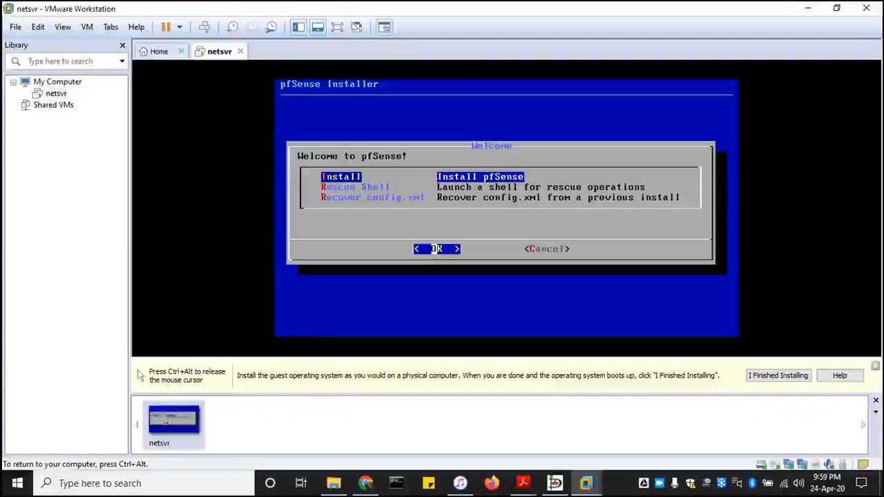
pyautogui.press('Return')
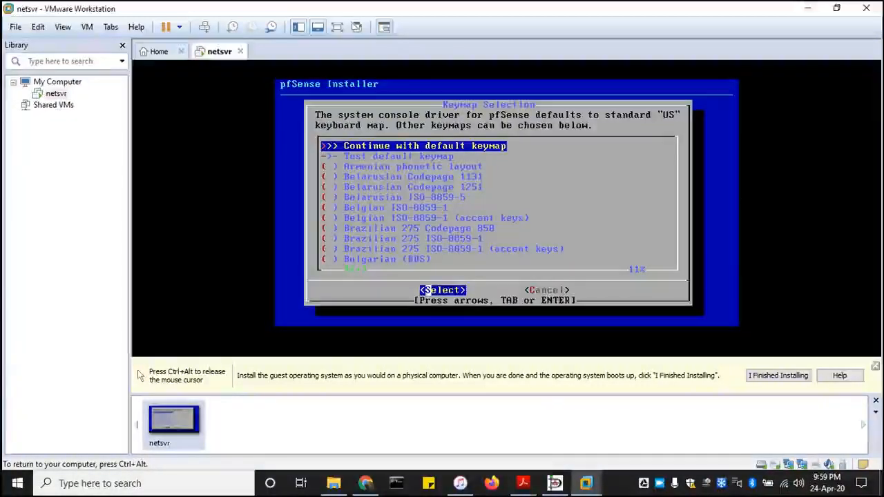
pyautogui.press('Return')
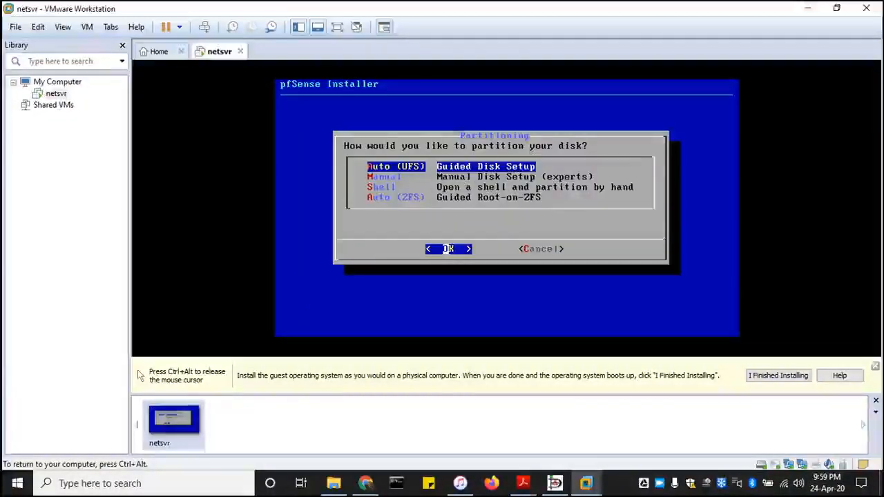
pyautogui.press('Return')
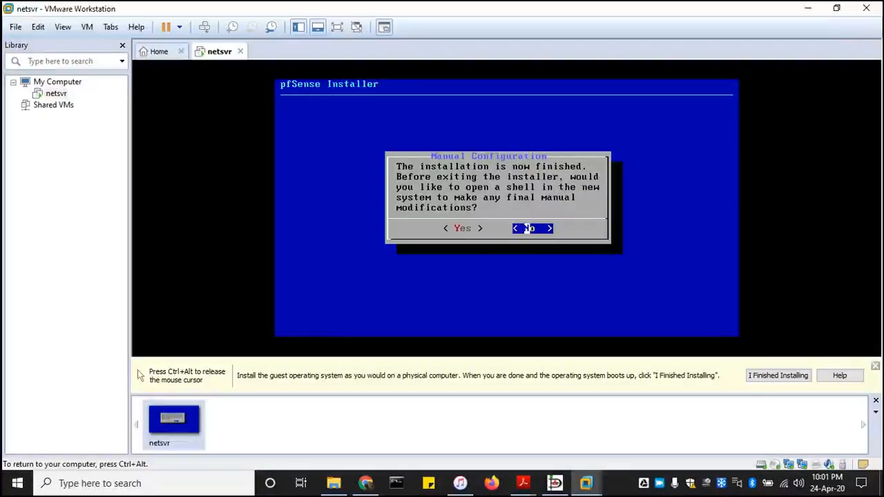
# Skip the final shell, reboot netsvr into the pfSense console menu, then bring up the File menu.
pyautogui.press('Return')
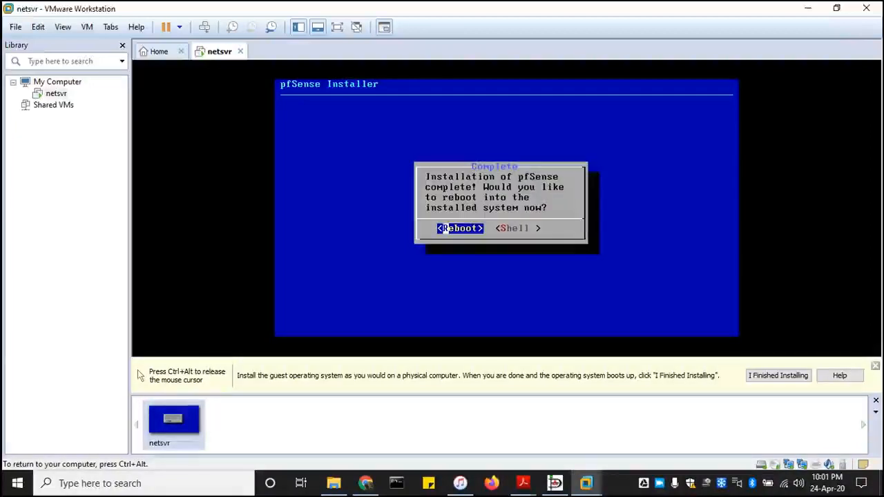
pyautogui.press('Return')
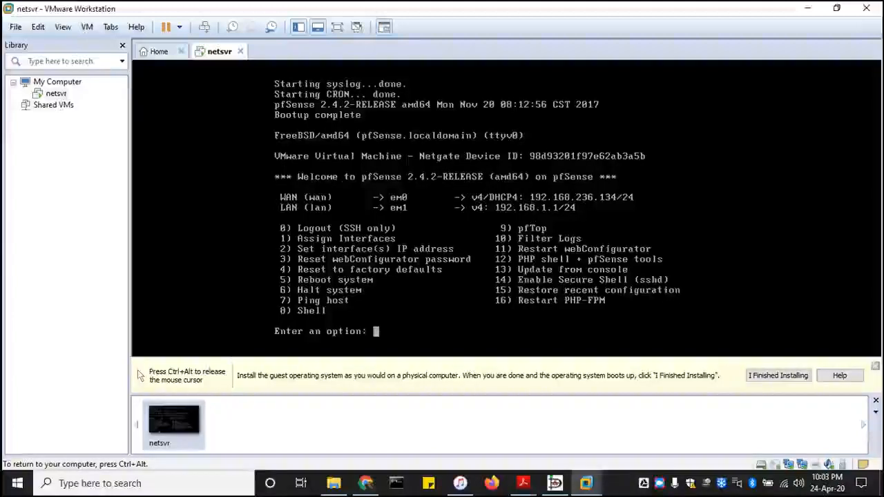
pyautogui.hotkey('ctrl', 'alt')
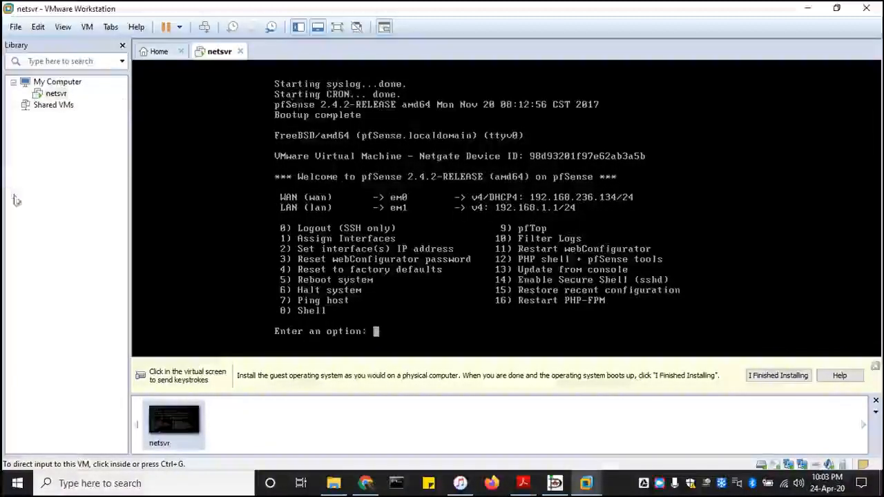
pyautogui.click(45, 165)
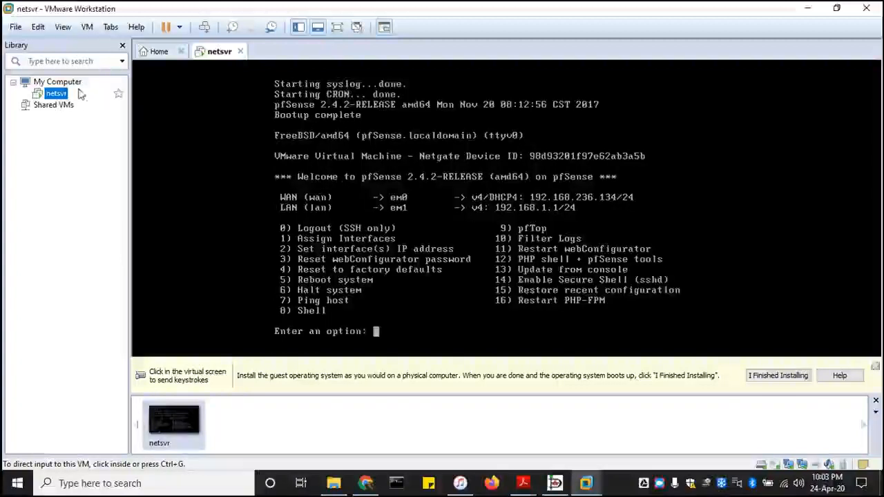
pyautogui.click(15, 29)
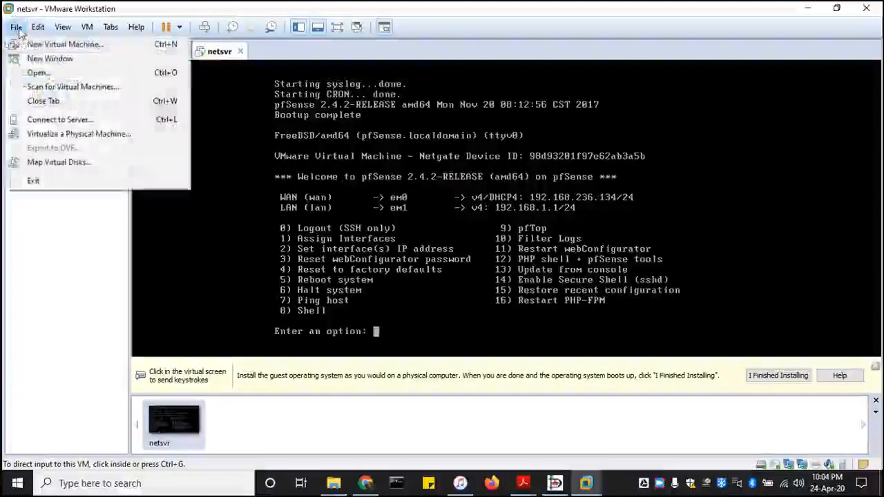
# Open the Windows 7 virtual machine from F:\DataComm-LabDemo\windows7.
pyautogui.click(51, 76)
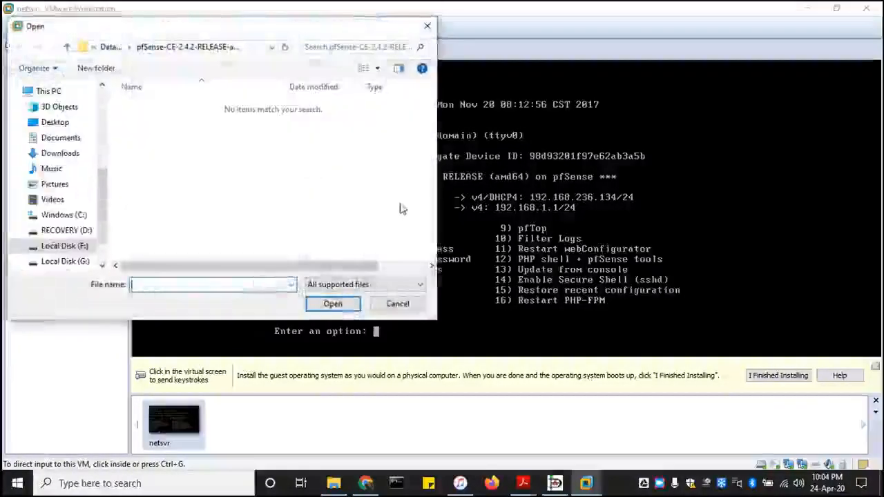
pyautogui.click(111, 47)
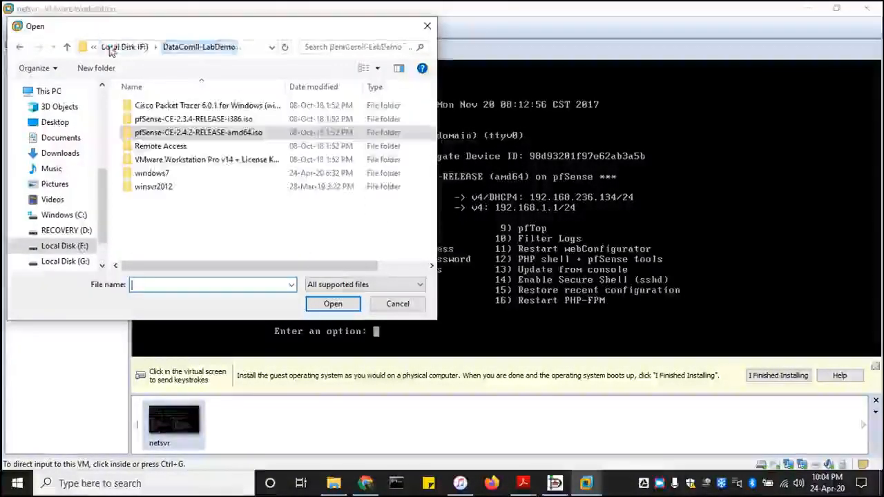
pyautogui.doubleClick(161, 173)
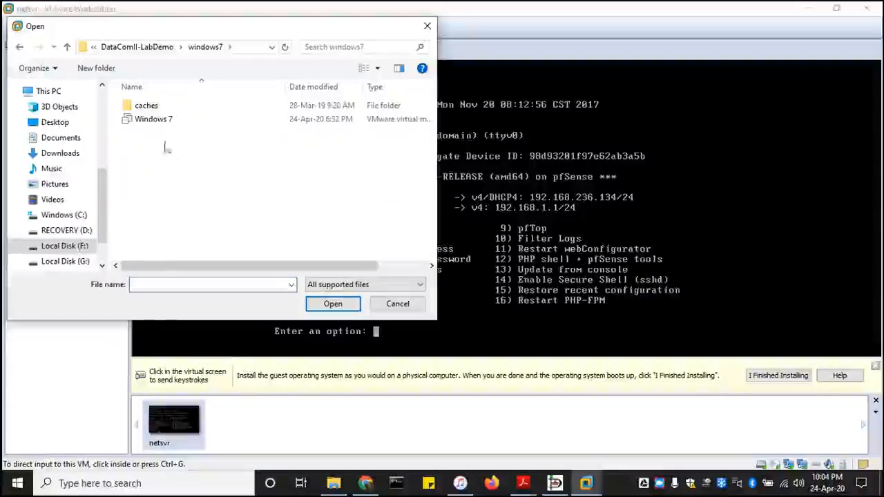
pyautogui.click(159, 121)
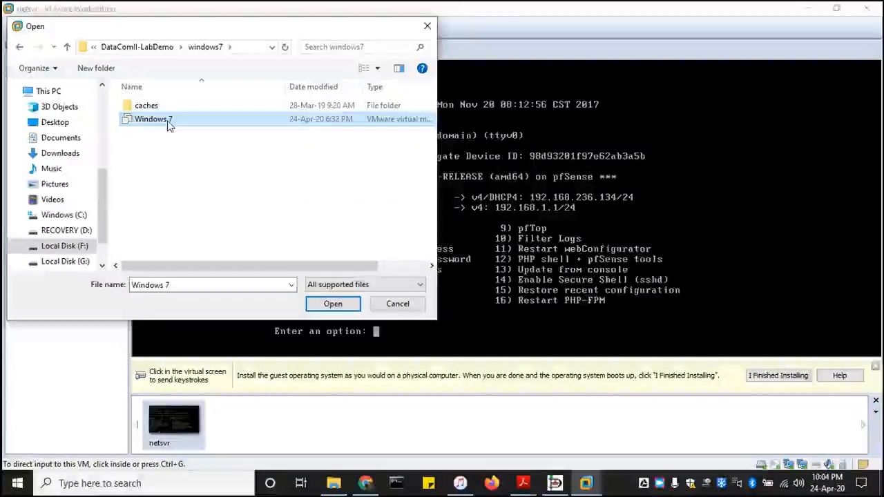
pyautogui.click(334, 309)
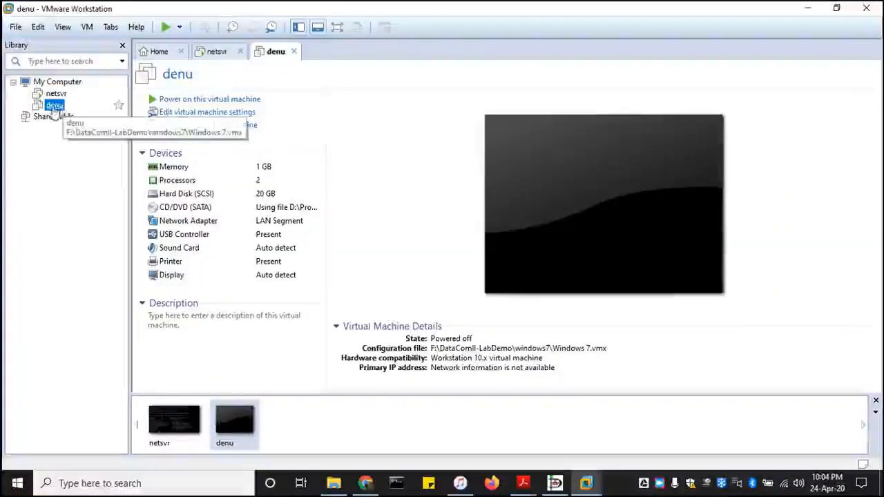
# Briefly power on denu, shut its guest down again, and bring the Dia network diagram forward.
pyautogui.click(246, 101)
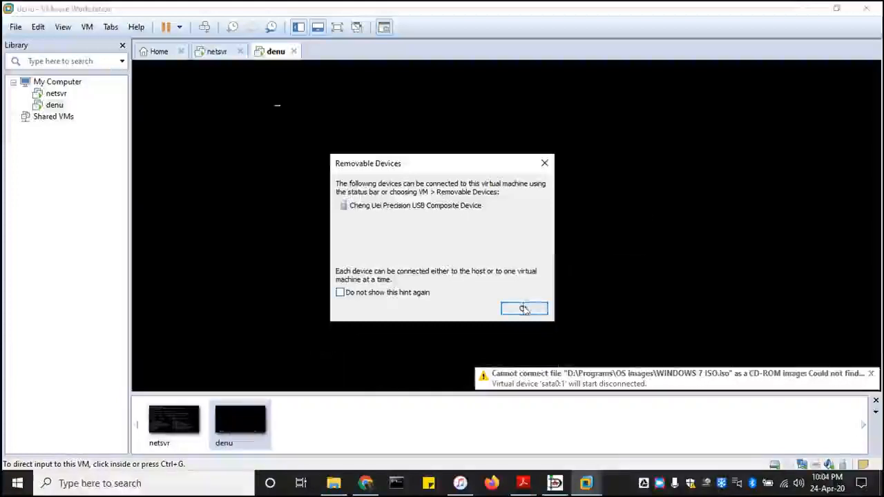
pyautogui.click(525, 309)
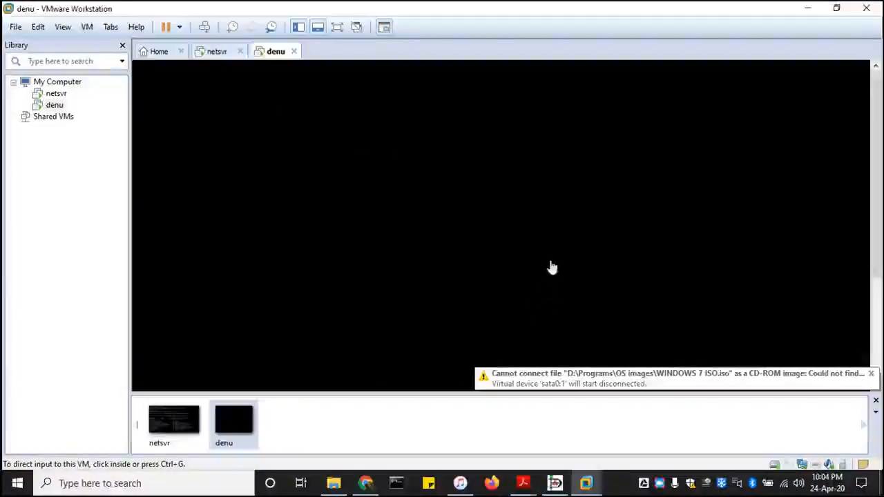
pyautogui.rightClick(53, 105)
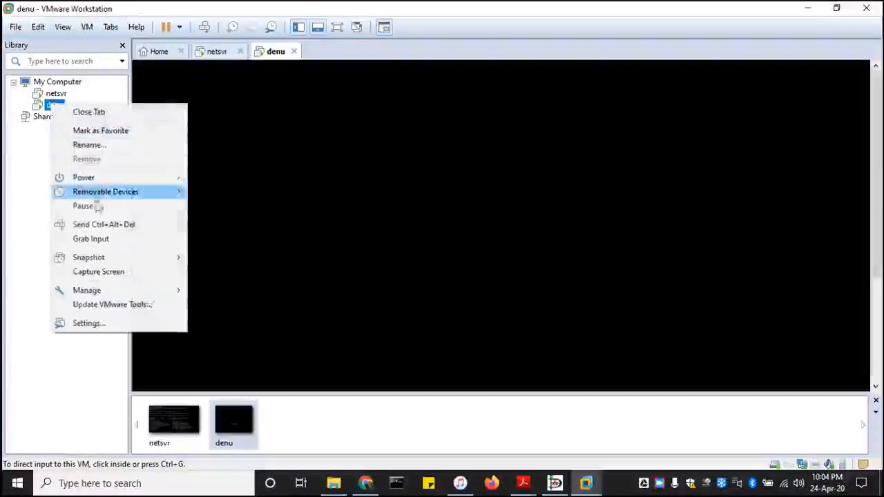
pyautogui.moveTo(107, 179)
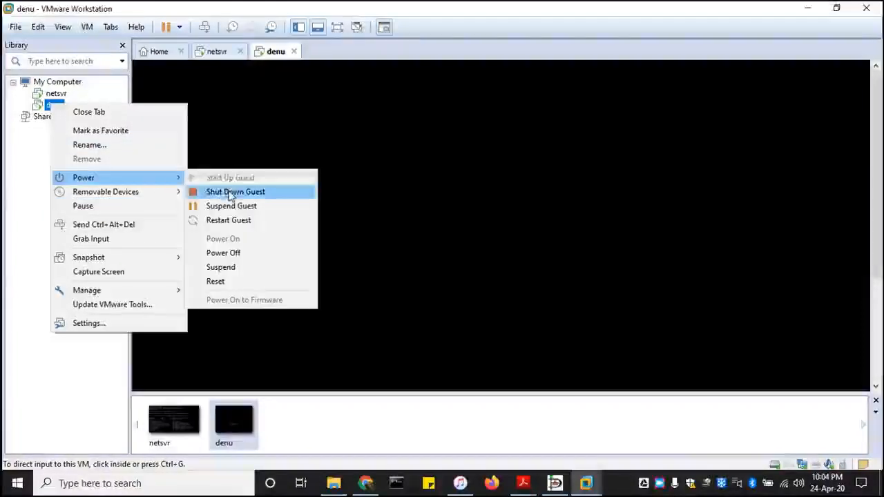
pyautogui.click(231, 194)
pyautogui.click(470, 264)
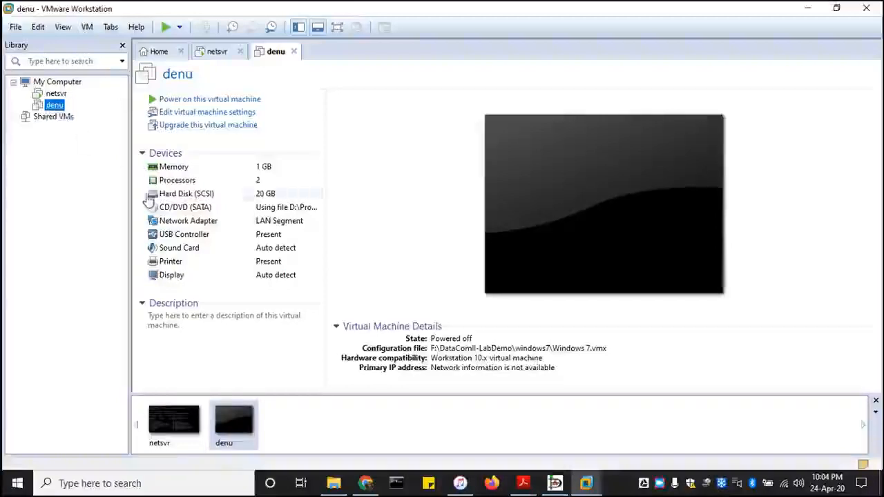
pyautogui.click(554, 483)
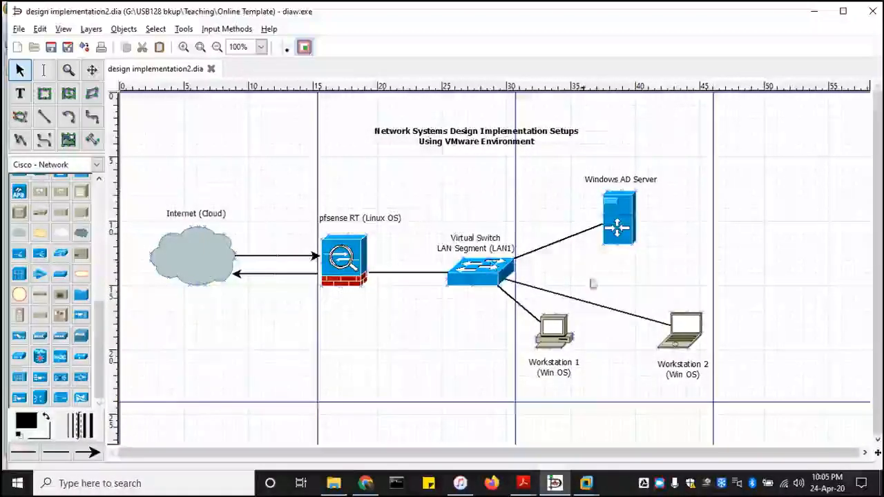
# Set denu's network adapter to LAN segment LAN1 in its virtual machine settings and save.
pyautogui.click(810, 11)
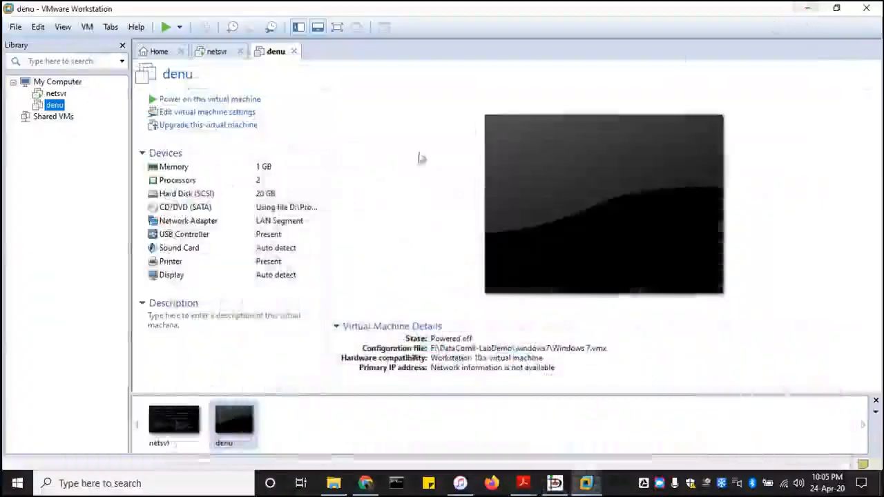
pyautogui.rightClick(55, 105)
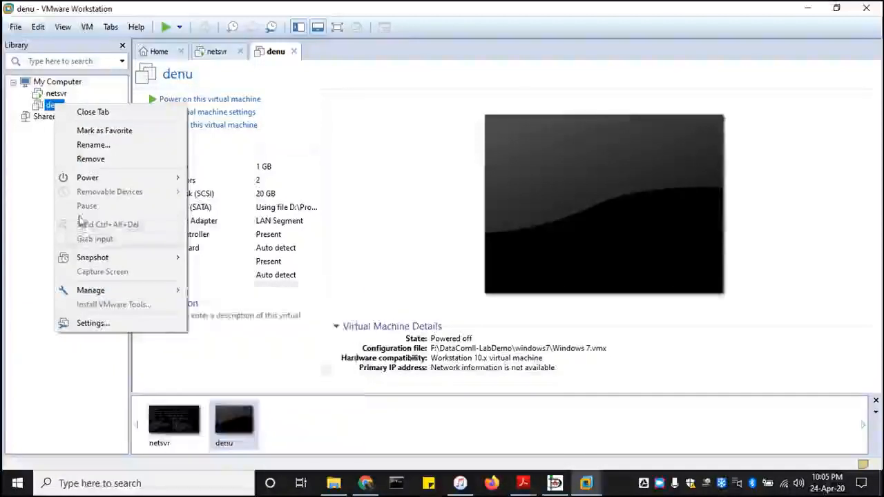
pyautogui.click(101, 326)
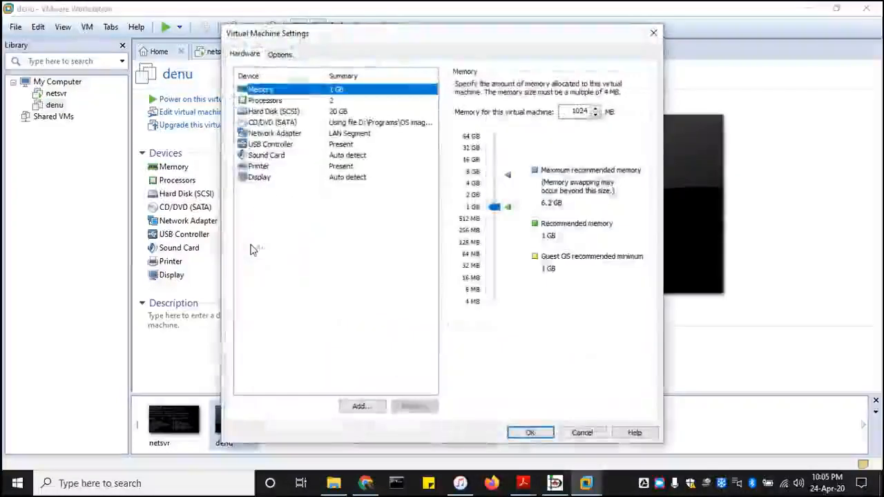
pyautogui.click(333, 138)
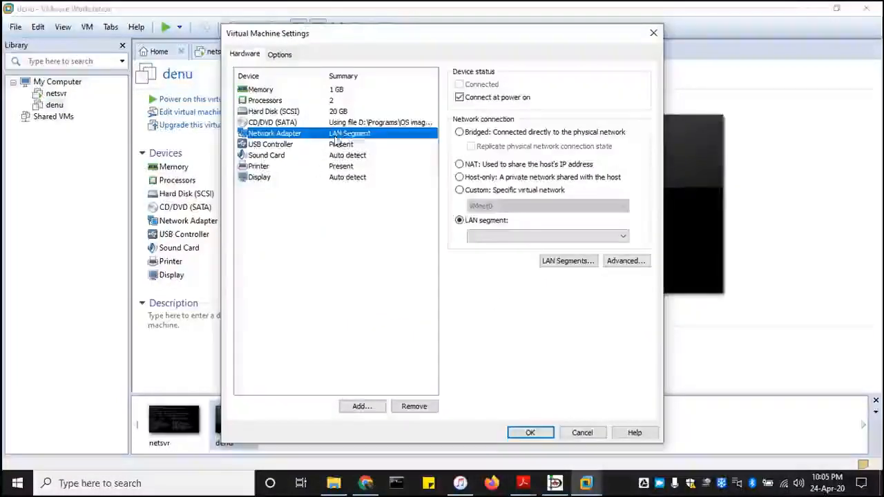
pyautogui.click(626, 239)
pyautogui.click(481, 247)
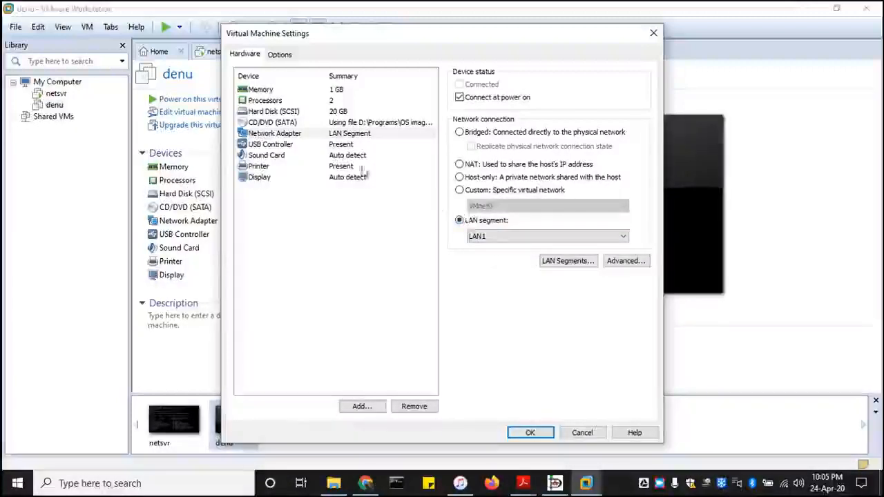
pyautogui.click(365, 145)
pyautogui.click(366, 134)
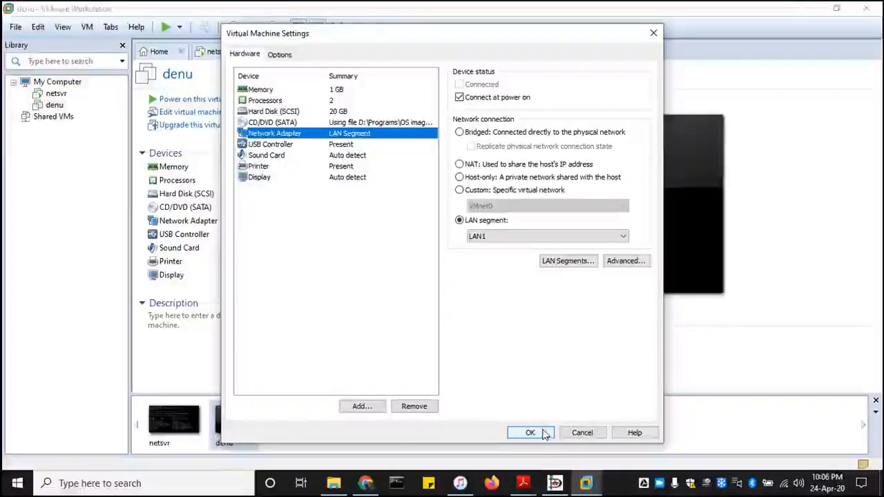
pyautogui.click(544, 434)
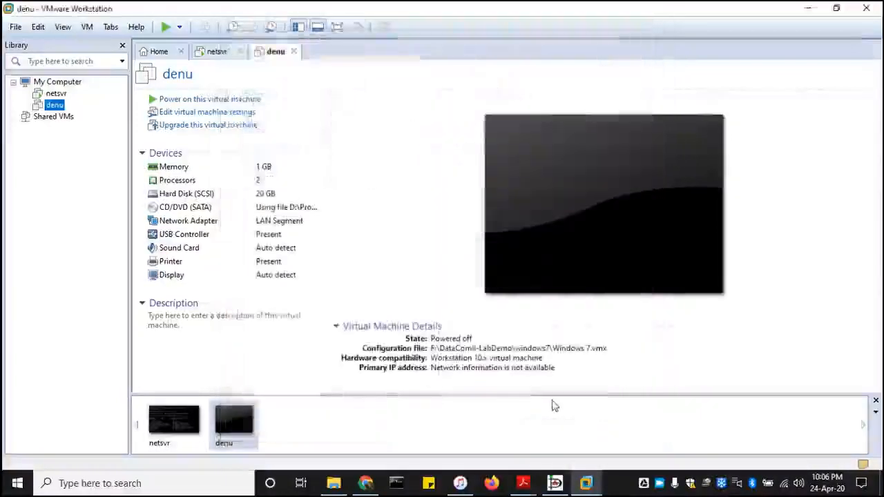
# Power on denu and boot Windows 7 with Start Windows Normally, then release input to the host.
pyautogui.click(215, 99)
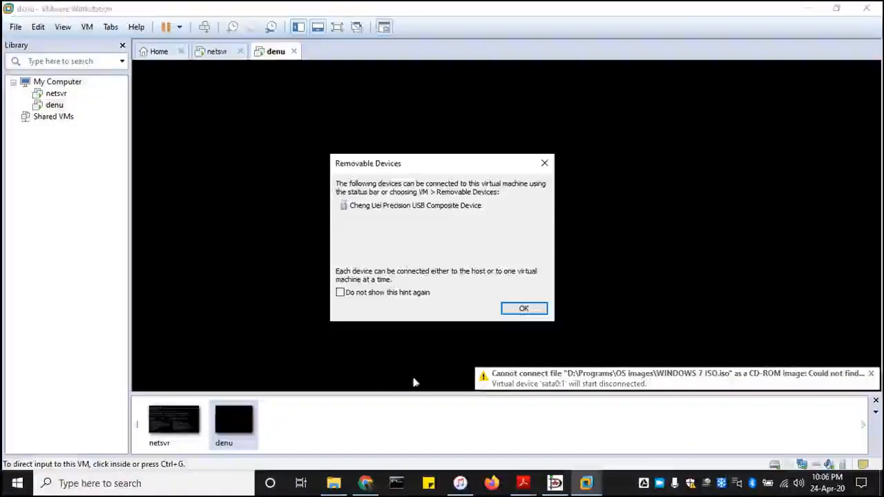
pyautogui.click(523, 308)
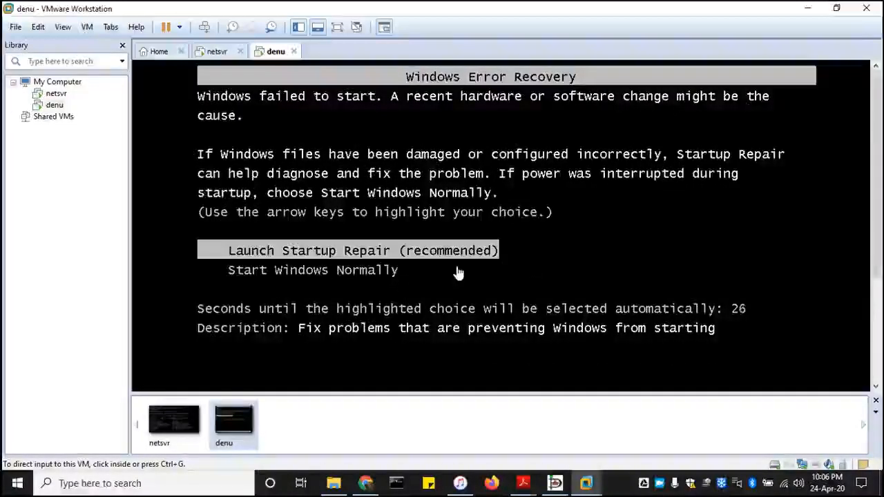
pyautogui.click(388, 280)
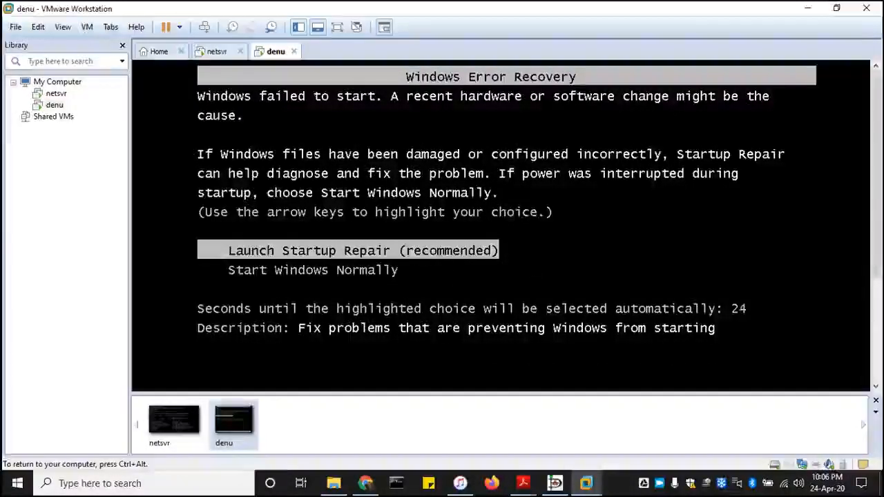
pyautogui.press('Down')
pyautogui.press('Return')
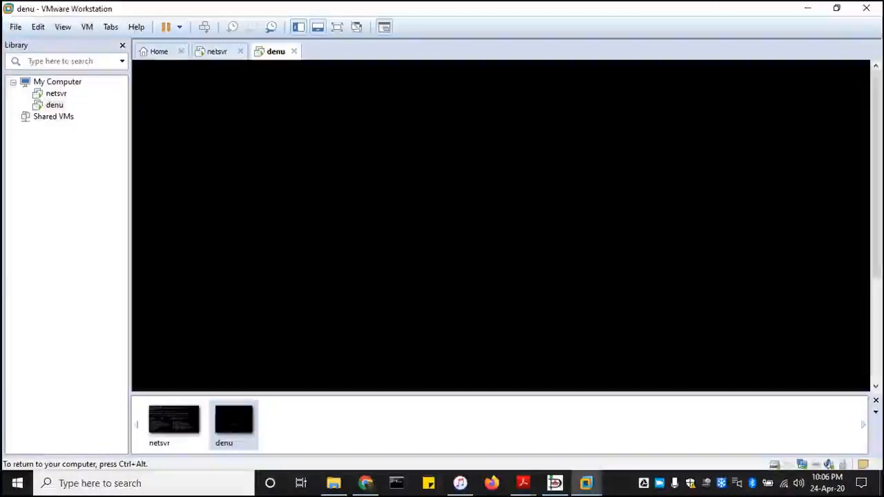
pyautogui.hotkey('ctrl', 'alt')
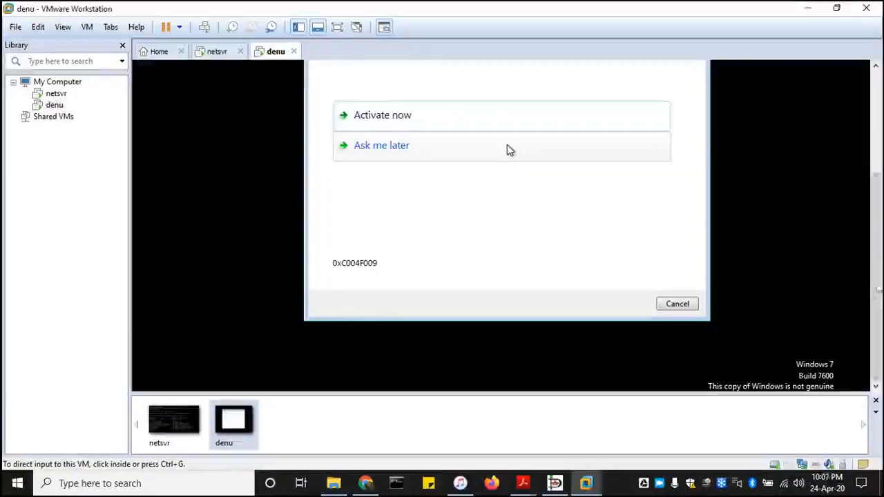
# Postpone Windows activation, close the genuine software notice, and dismiss the FileZilla TLS error.
pyautogui.moveTo(877, 280); pyautogui.dragTo(871, 210)
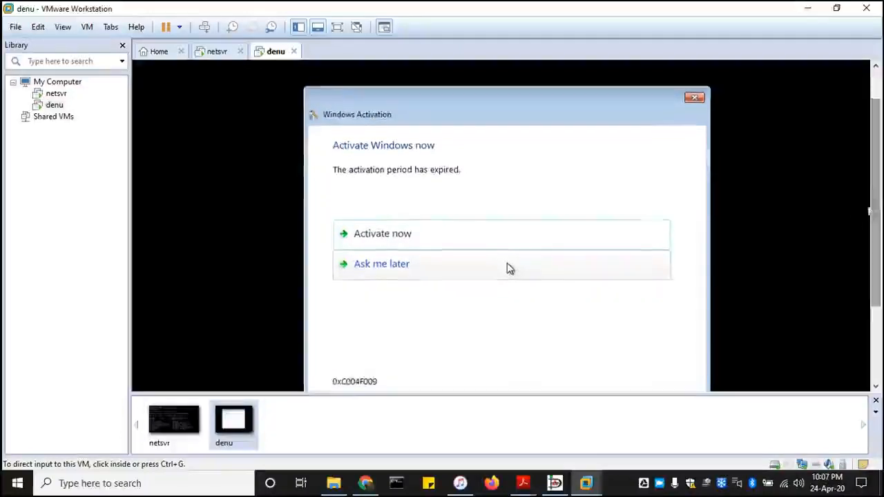
pyautogui.click(400, 267)
pyautogui.click(402, 269)
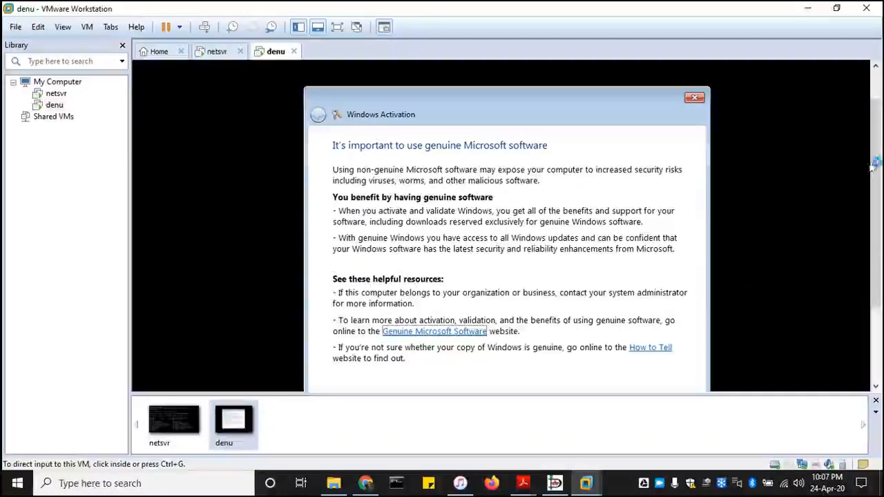
pyautogui.moveTo(875, 170); pyautogui.dragTo(875, 216)
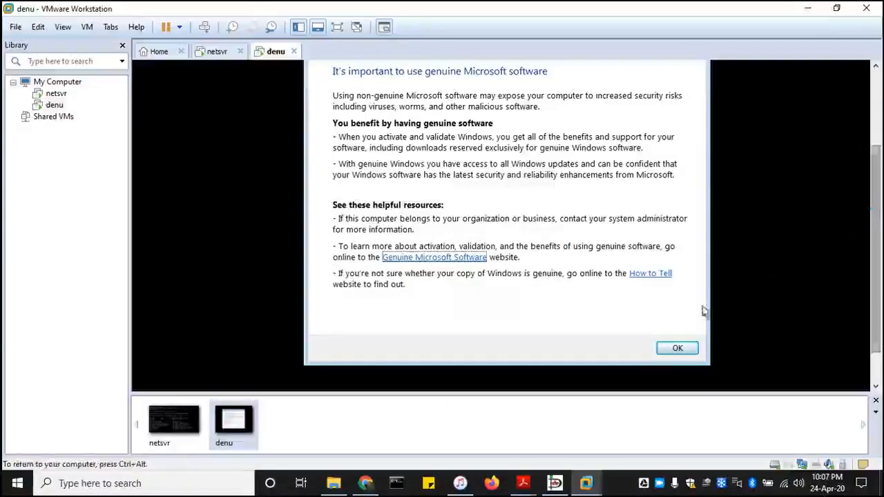
pyautogui.click(678, 349)
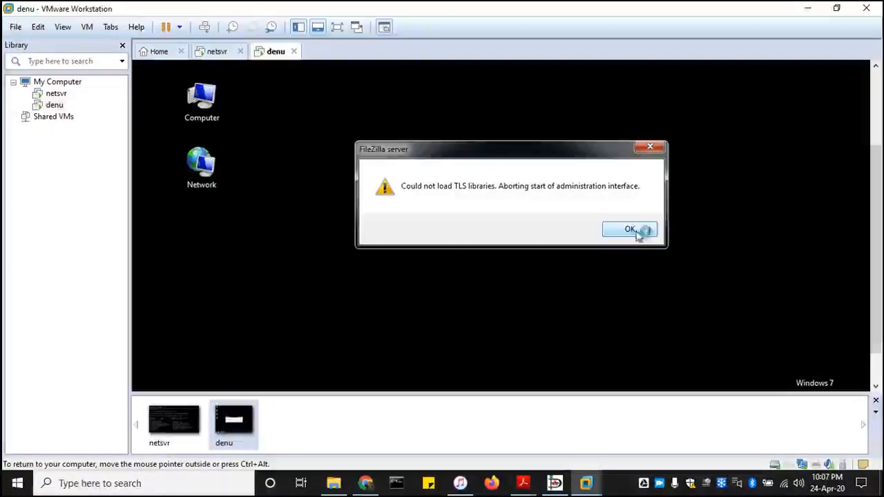
pyautogui.click(637, 232)
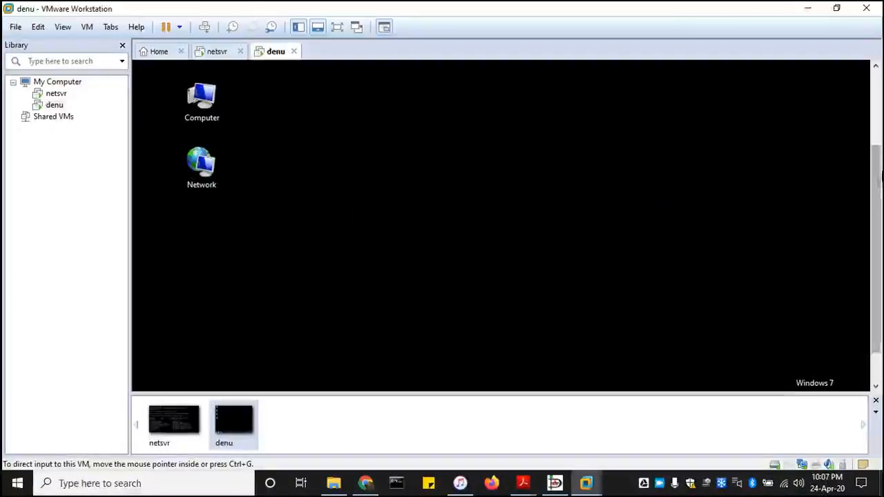
pyautogui.moveTo(881, 179); pyautogui.dragTo(878, 251)
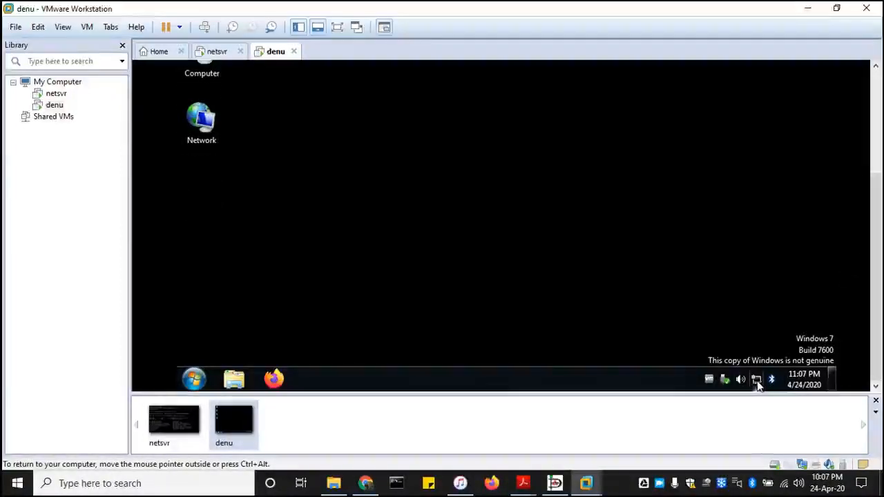
pyautogui.moveTo(758, 386)
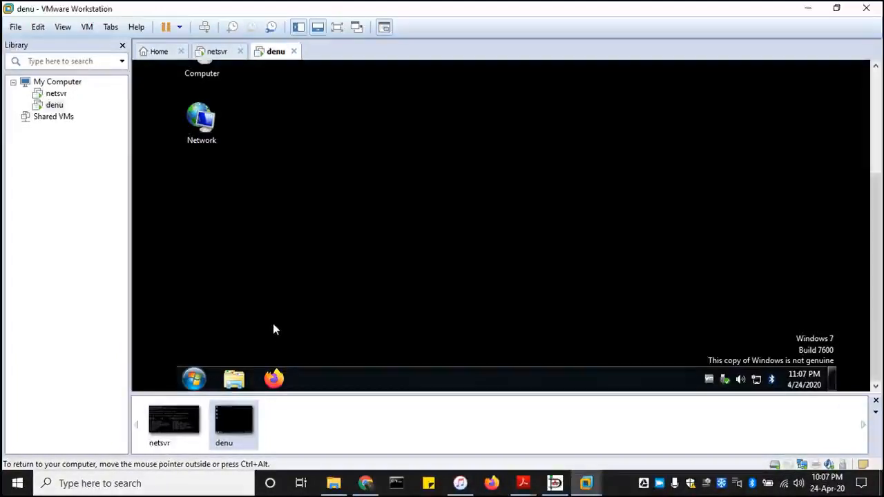
# Open a Command Prompt in the guest and run ipconfig to check its 192.168.1.100 address.
pyautogui.press('super+r')
pyautogui.press('Return')
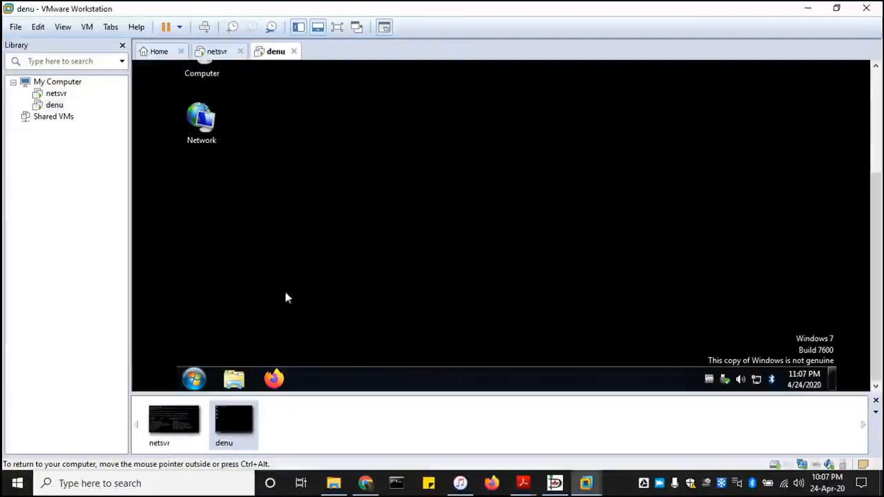
pyautogui.scroll(3, 862, 167)
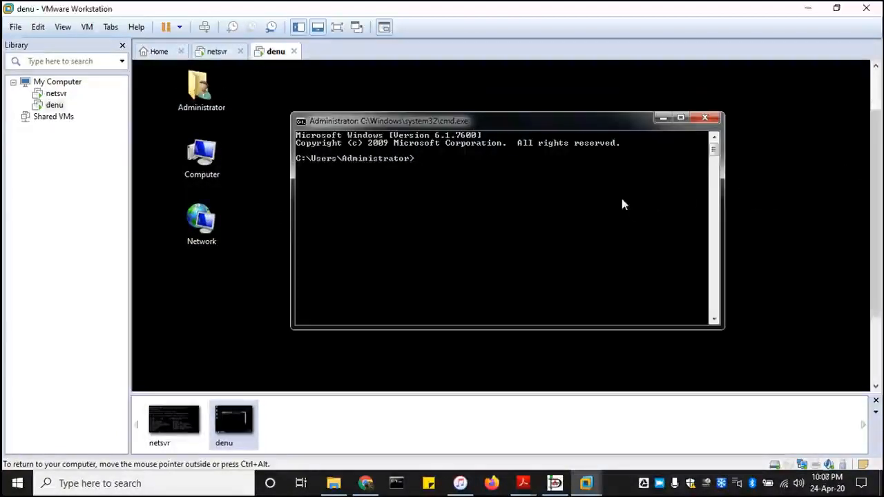
pyautogui.write('opconfi')
pyautogui.press('BackSpace')
pyautogui.press('BackSpace')
pyautogui.press('BackSpace')
pyautogui.press('BackSpace')
pyautogui.press('BackSpace')
pyautogui.press('BackSpace')
pyautogui.press('BackSpace')
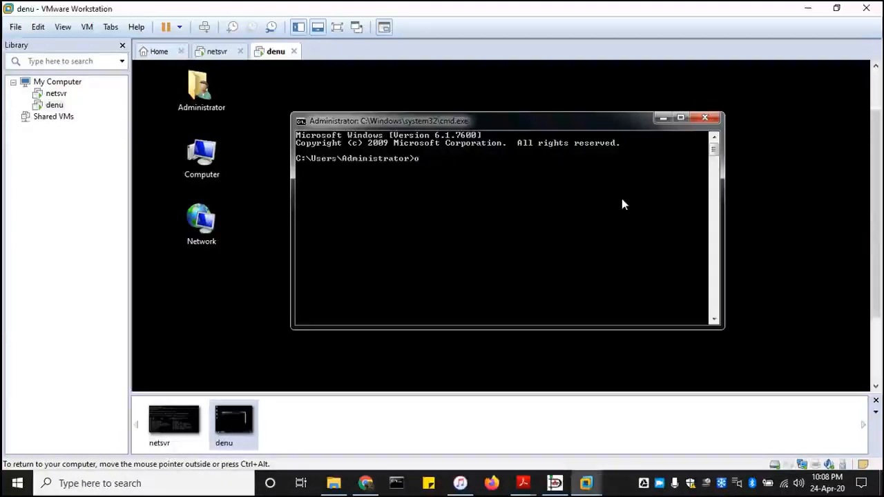
pyautogui.write('ipconfig')
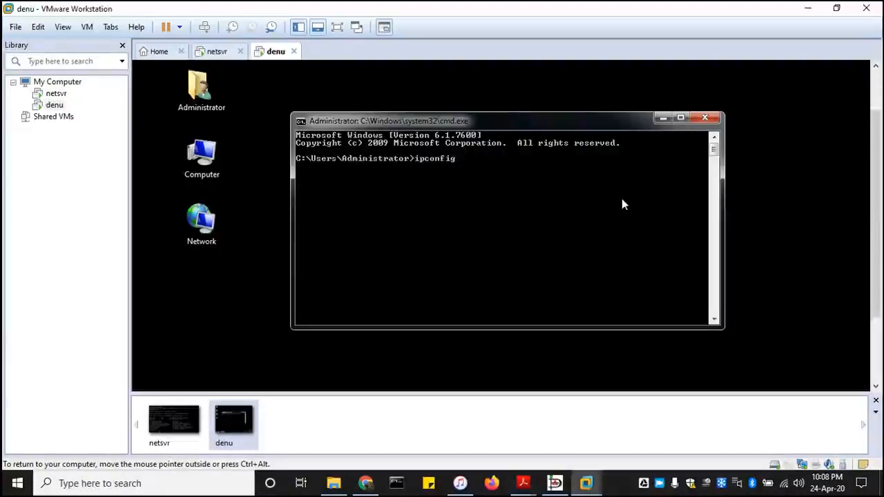
pyautogui.press('Return')
# Ping 192.168.1.1, getting four replies, then minimize the Command Prompt window.
pyautogui.scroll(3, 532, 218)
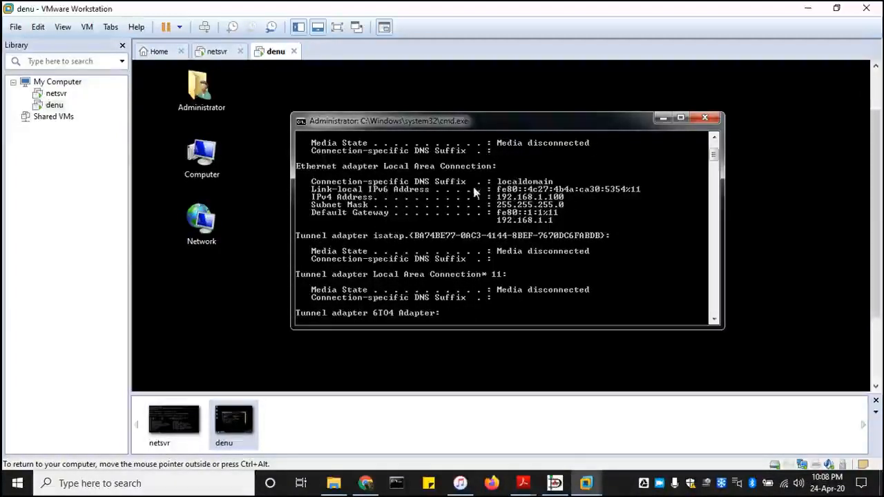
pyautogui.scroll(-4, 583, 204)
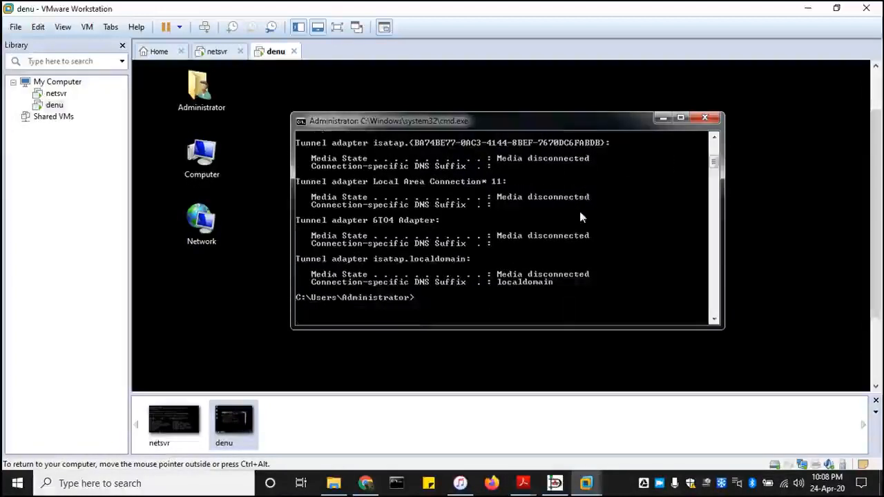
pyautogui.scroll(1, 574, 200)
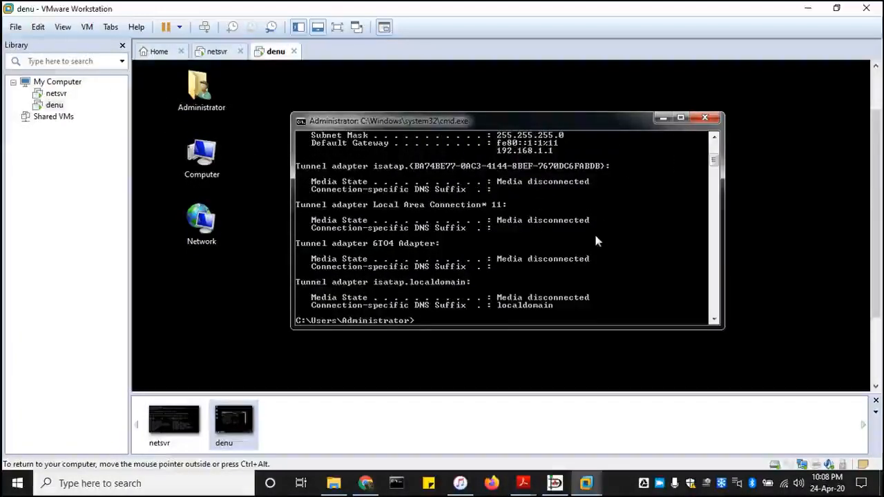
pyautogui.write('pi')
pyautogui.write('192.16')
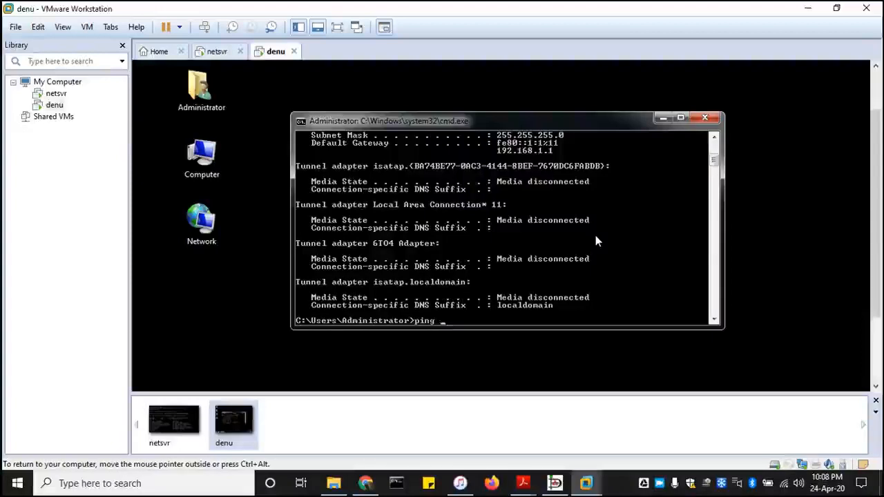
pyautogui.write('8.1')
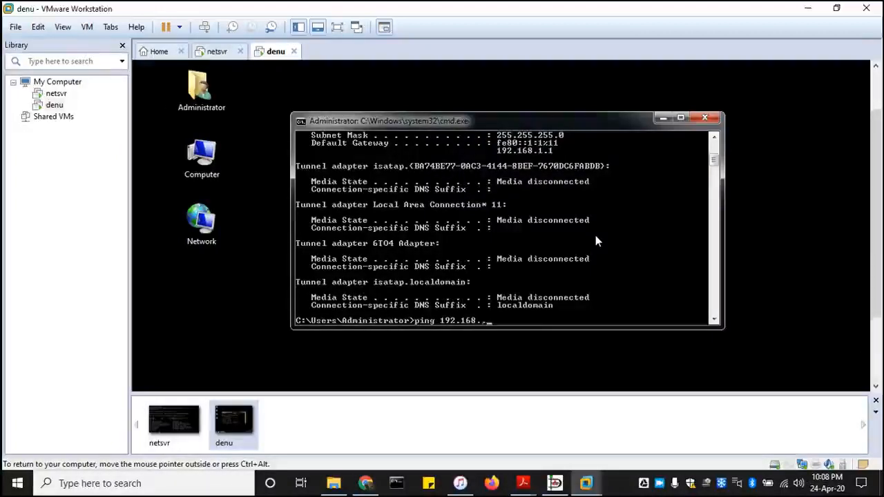
pyautogui.write('.1')
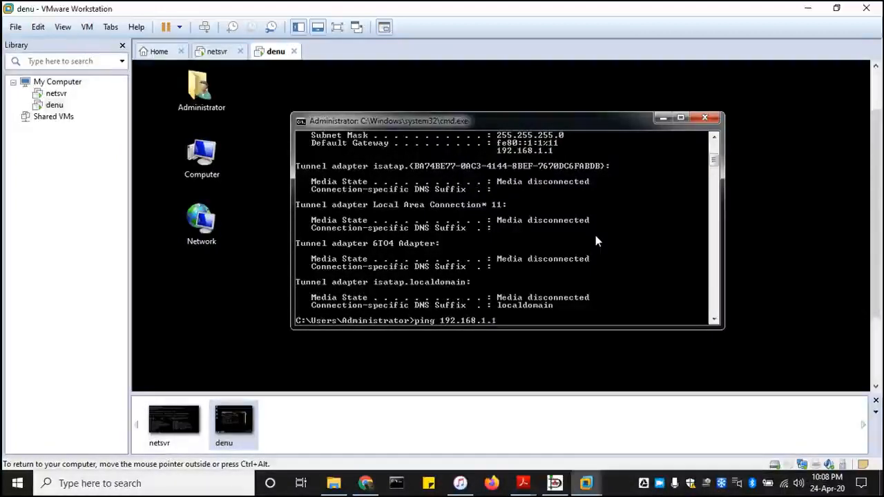
pyautogui.press('Return')
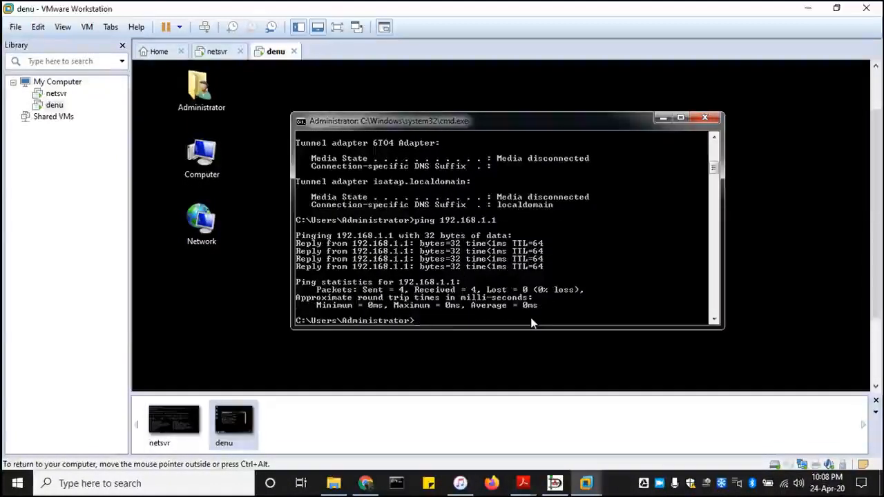
pyautogui.click(661, 119)
pyautogui.scroll(-1, 879, 246)
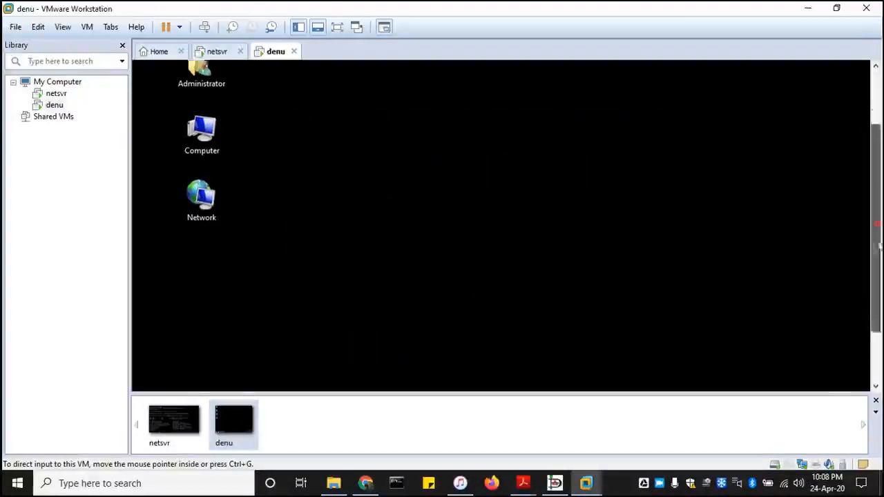
pyautogui.scroll(-2, 879, 245)
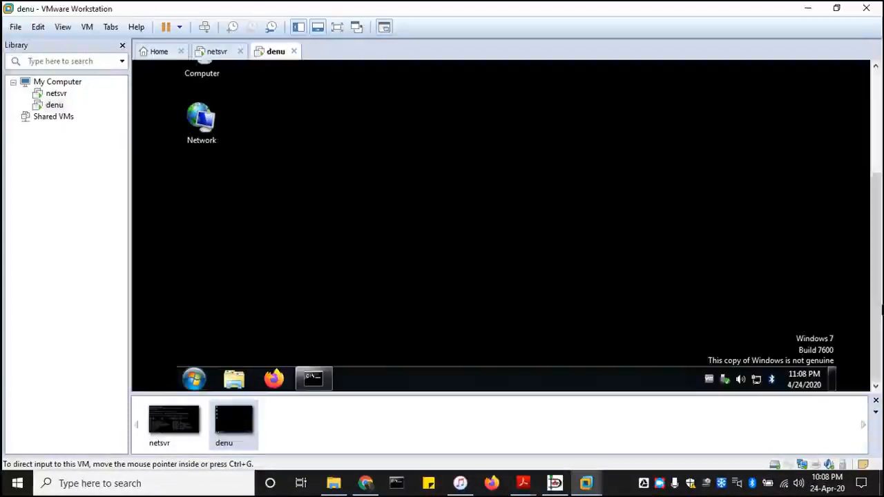
pyautogui.click(275, 380)
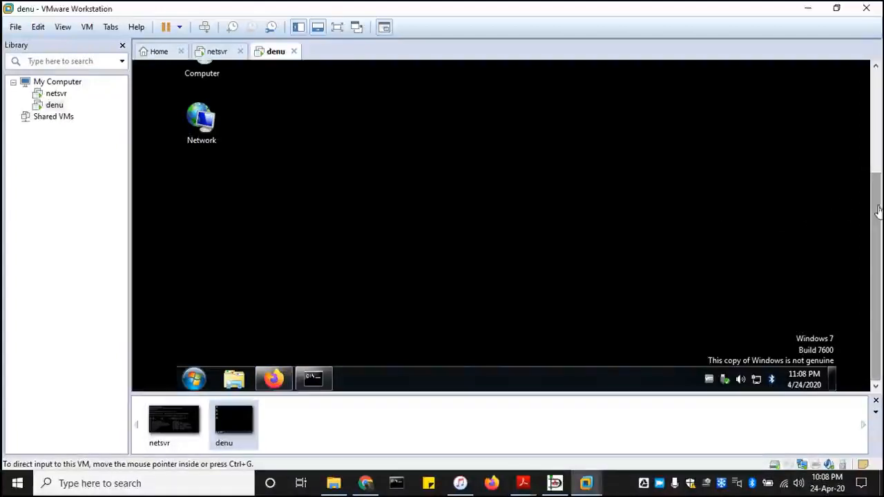
pyautogui.moveTo(879, 211); pyautogui.dragTo(876, 231)
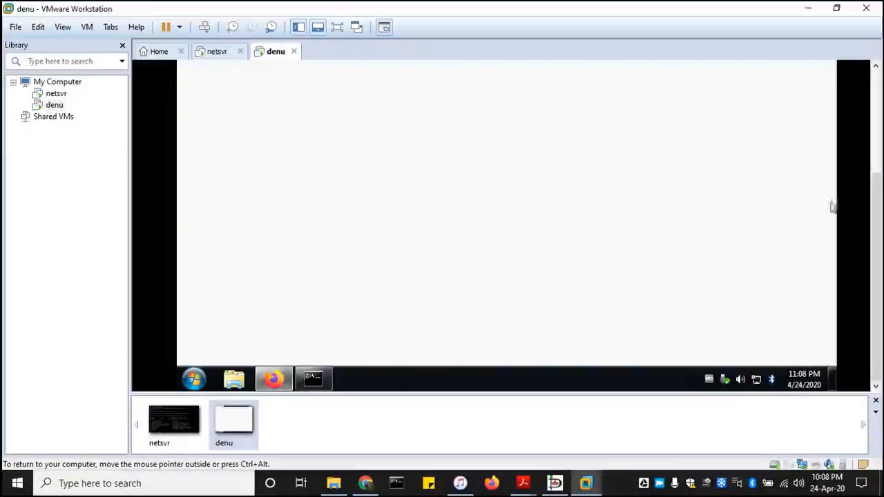
pyautogui.moveTo(876, 207); pyautogui.dragTo(879, 96)
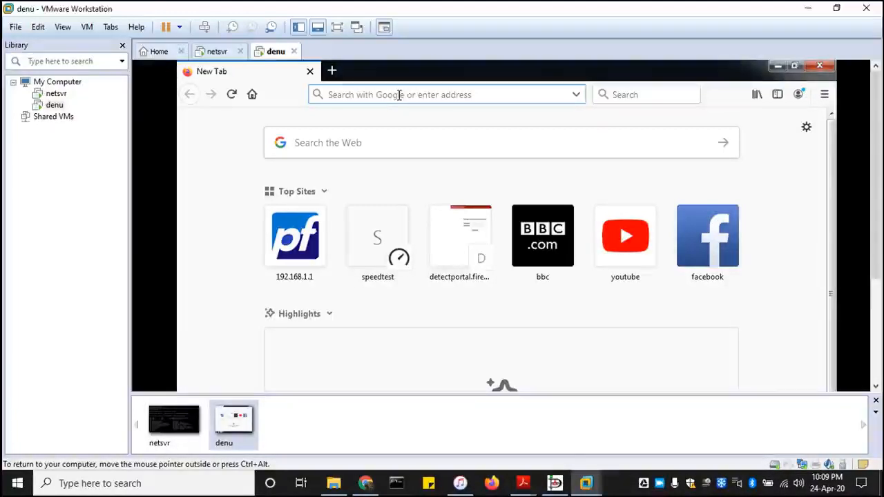
pyautogui.write('192')
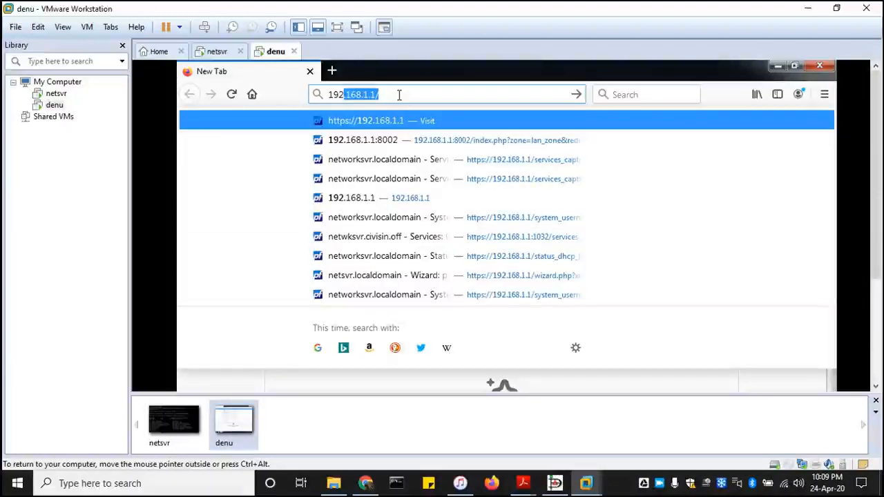
pyautogui.write('.1')
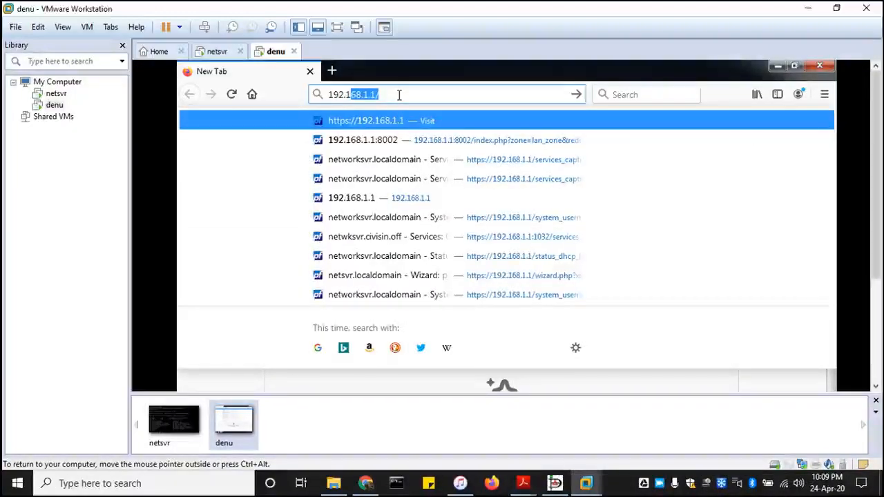
pyautogui.write('68.1.1')
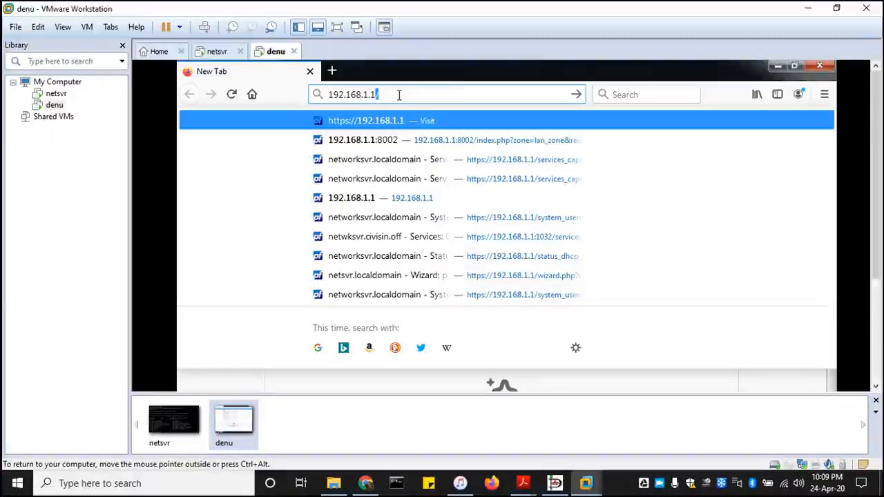
pyautogui.press('Return')
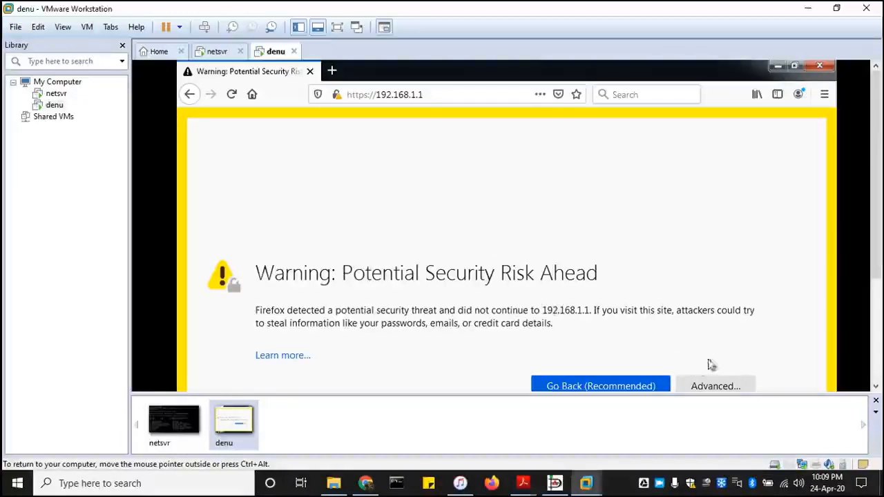
# Expand the certificate warning details and accept the self-signed certificate risk to continue.
pyautogui.scroll(-2, 881, 242)
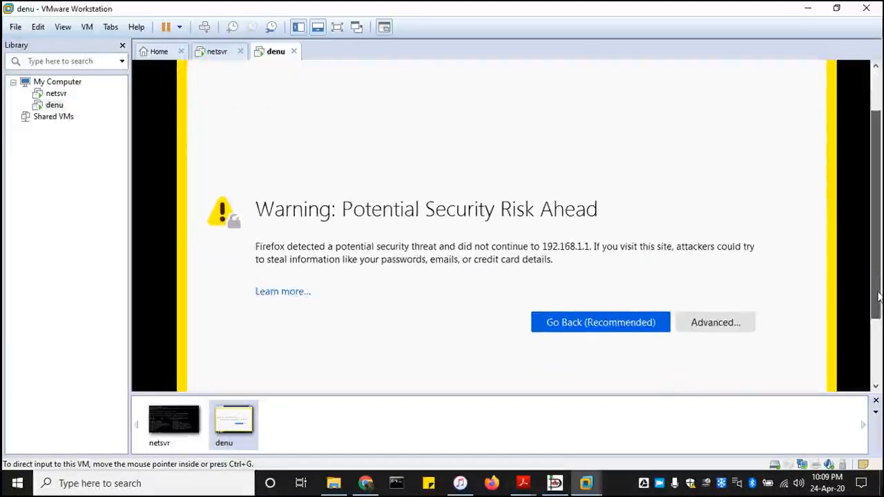
pyautogui.scroll(-1, 586, 330)
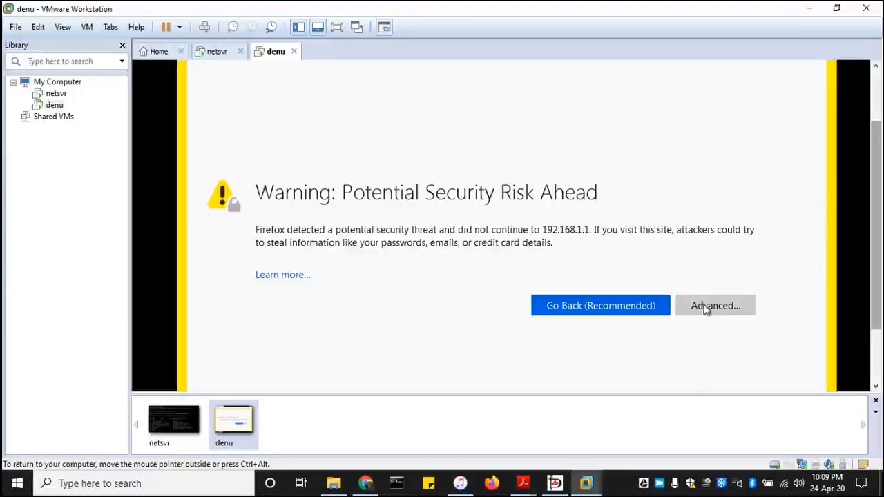
pyautogui.click(706, 309)
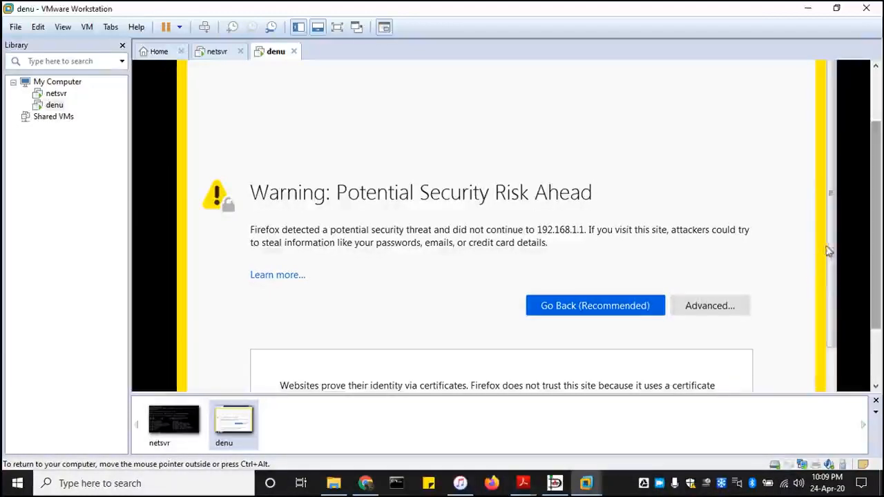
pyautogui.moveTo(829, 251); pyautogui.dragTo(833, 314)
pyautogui.scroll(-1, 833, 315)
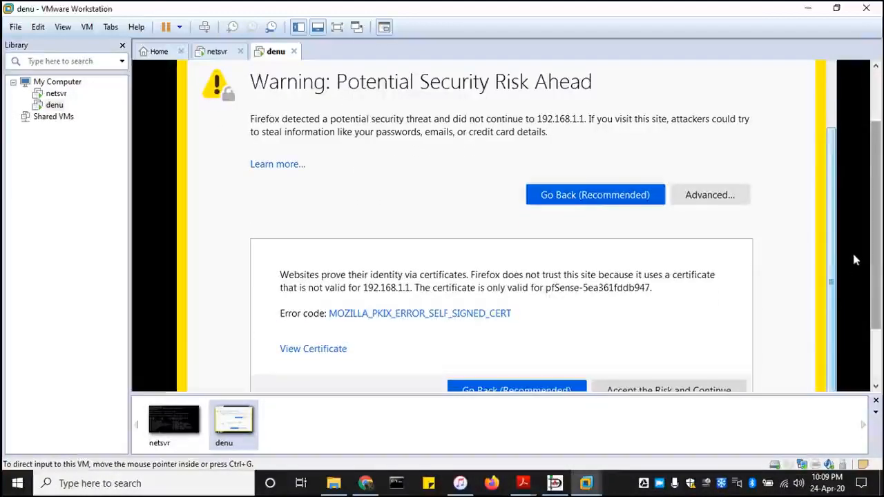
pyautogui.scroll(-2, 880, 257)
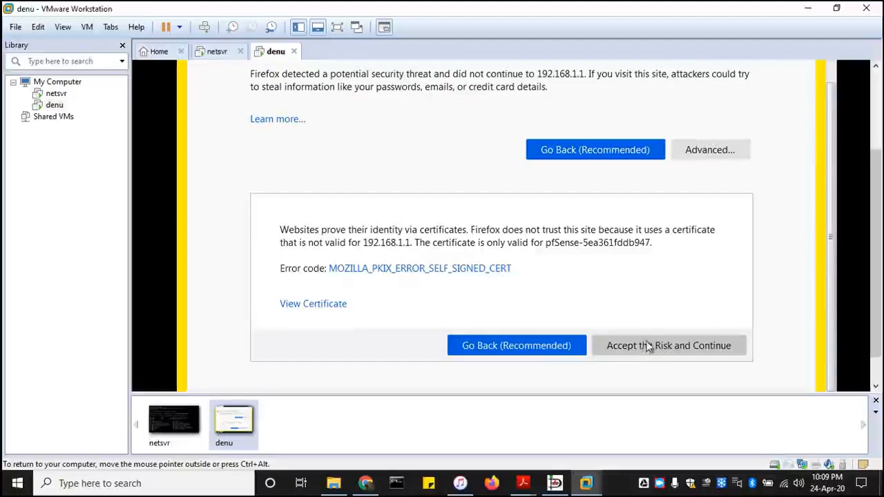
pyautogui.click(652, 344)
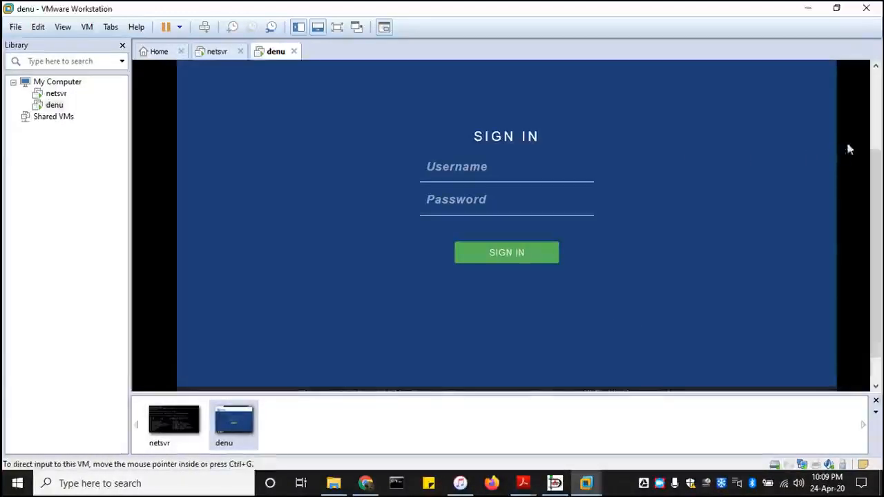
# Put the VM in full screen, sign in to pfSense as admin, and decline saving the login.
pyautogui.moveTo(876, 181); pyautogui.dragTo(878, 112)
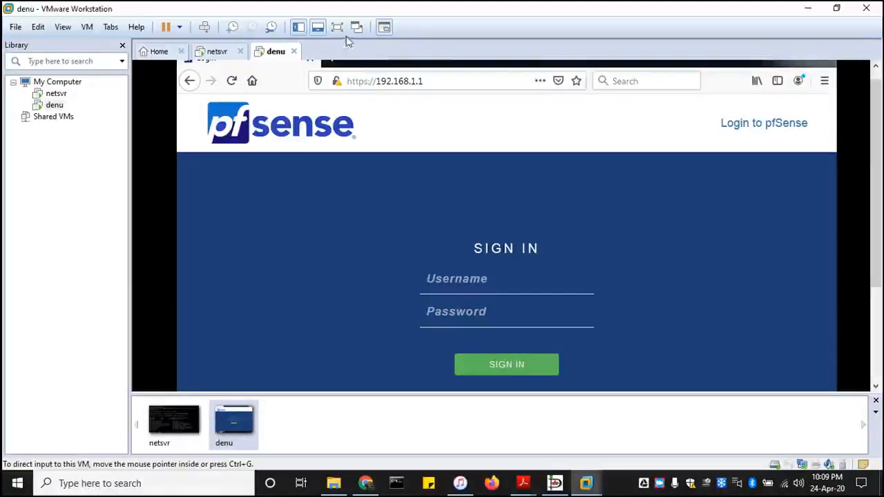
pyautogui.click(337, 26)
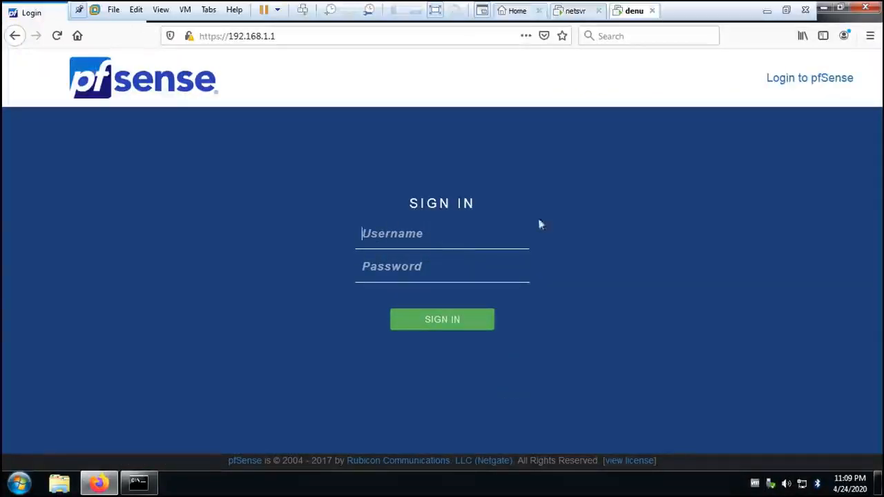
pyautogui.click(359, 265)
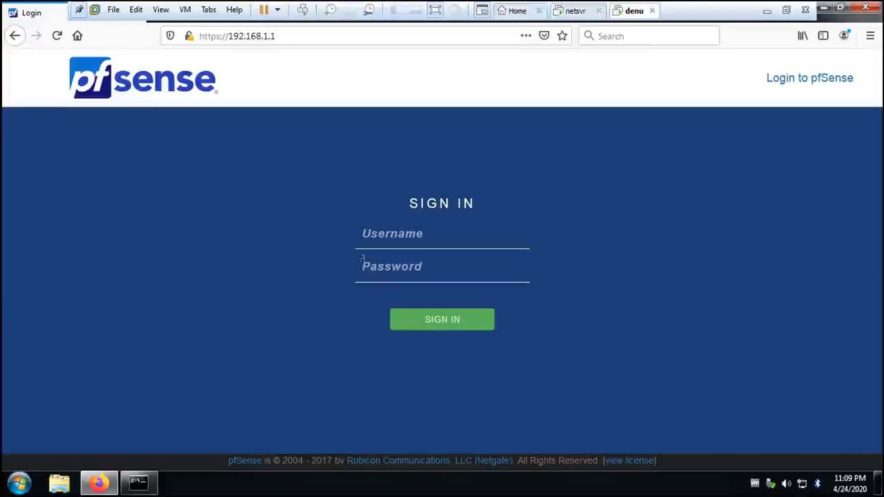
pyautogui.click(379, 237)
pyautogui.write('admin')
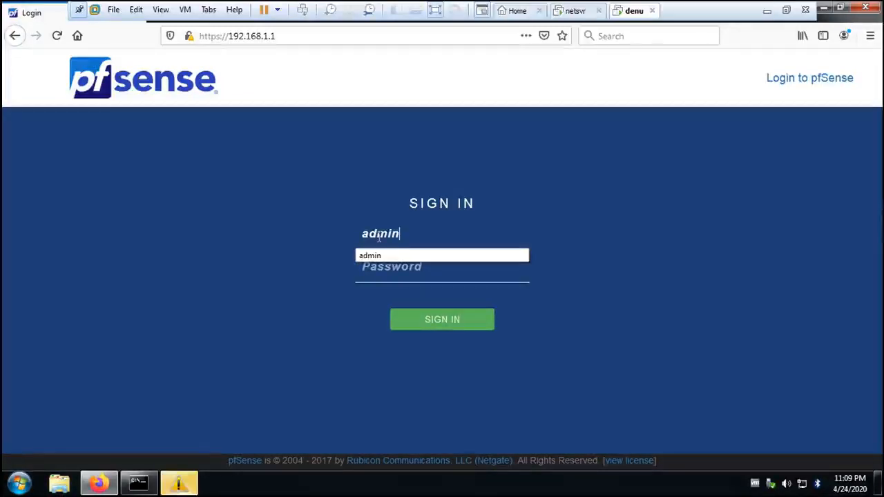
pyautogui.press('Tab')
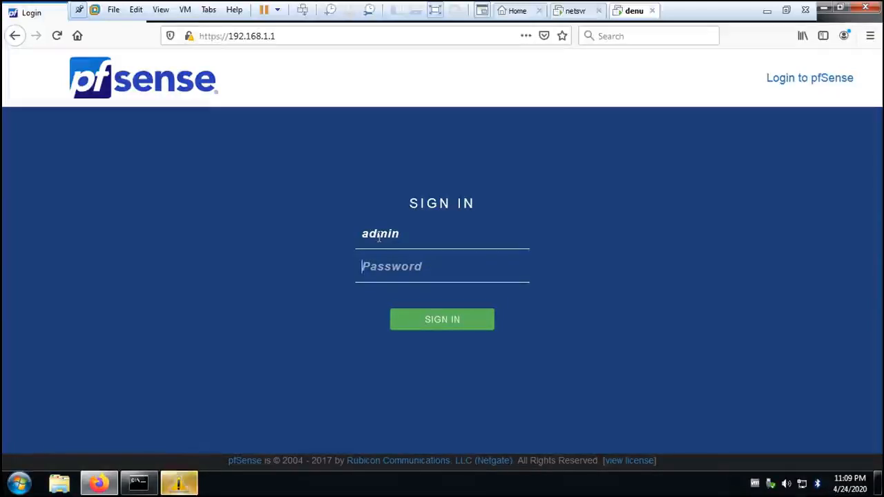
pyautogui.write('******')
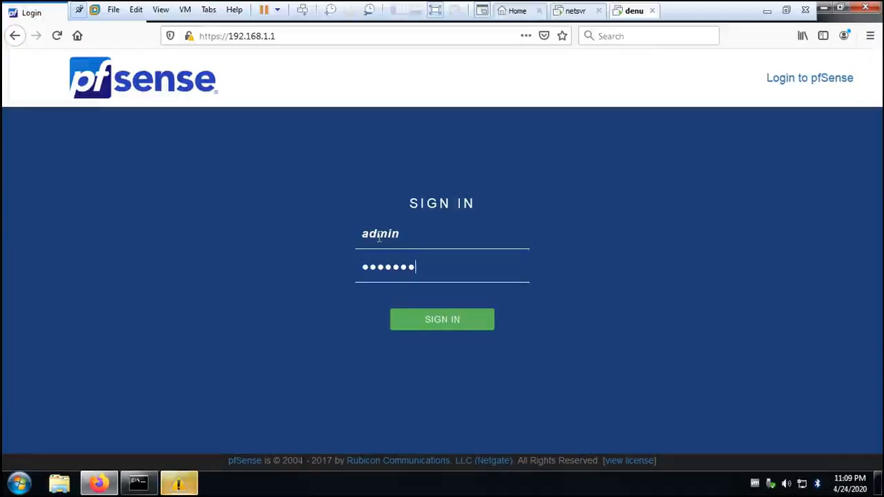
pyautogui.press('Return')
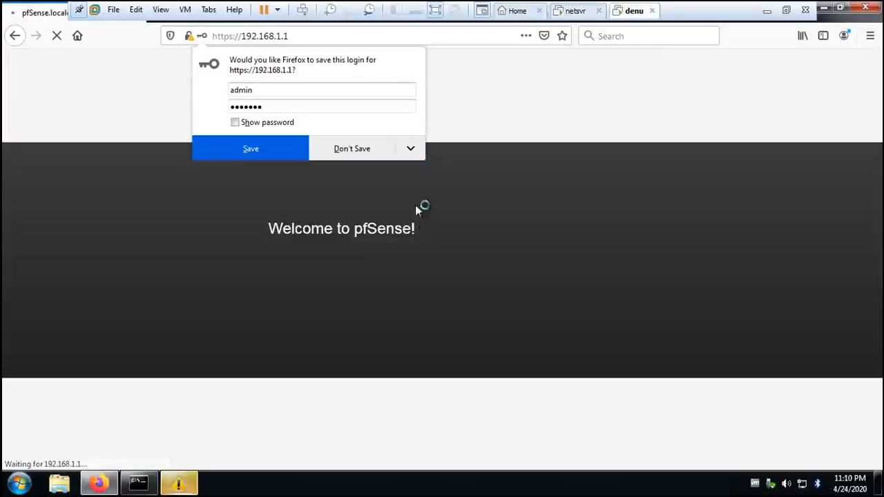
pyautogui.click(349, 153)
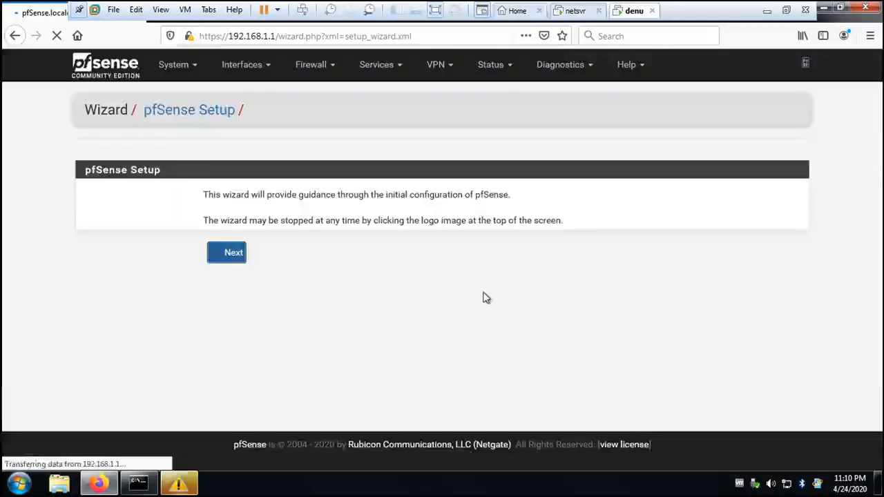
# Start the setup wizard, pass the Netgate support step, and set the hostname to netsvr.
pyautogui.click(235, 253)
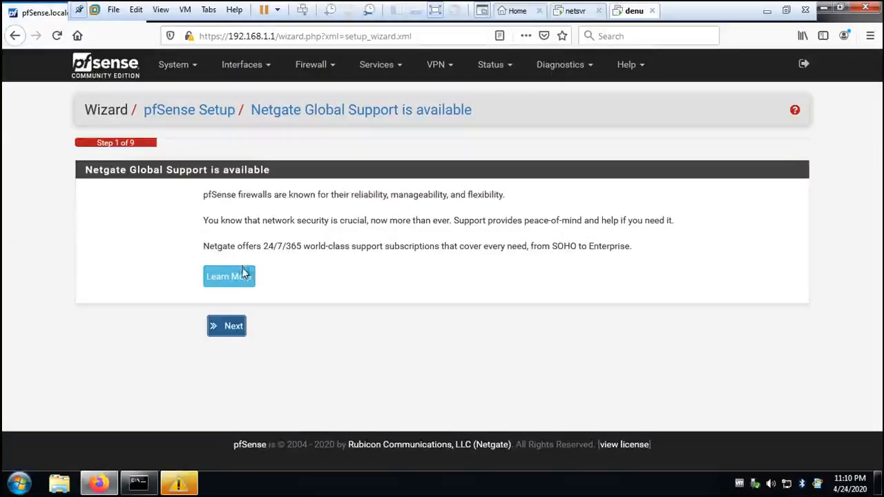
pyautogui.click(231, 326)
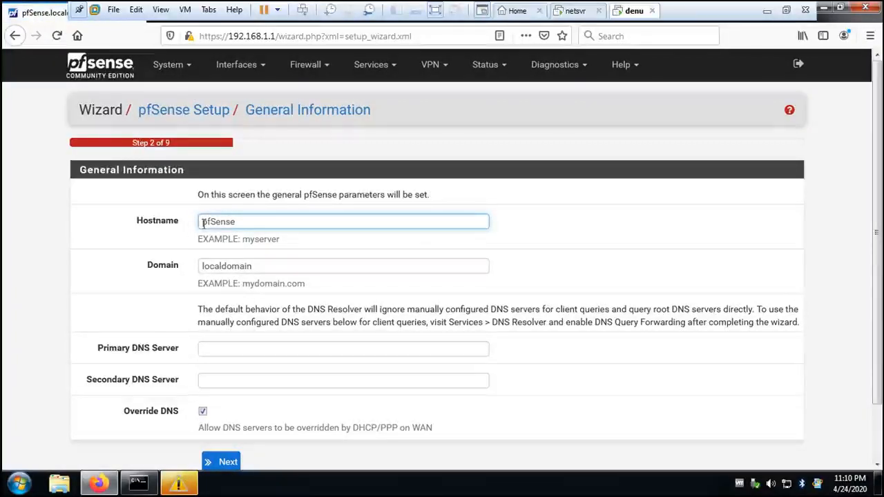
pyautogui.hotkey('ctrl', 'a')
pyautogui.write('ne')
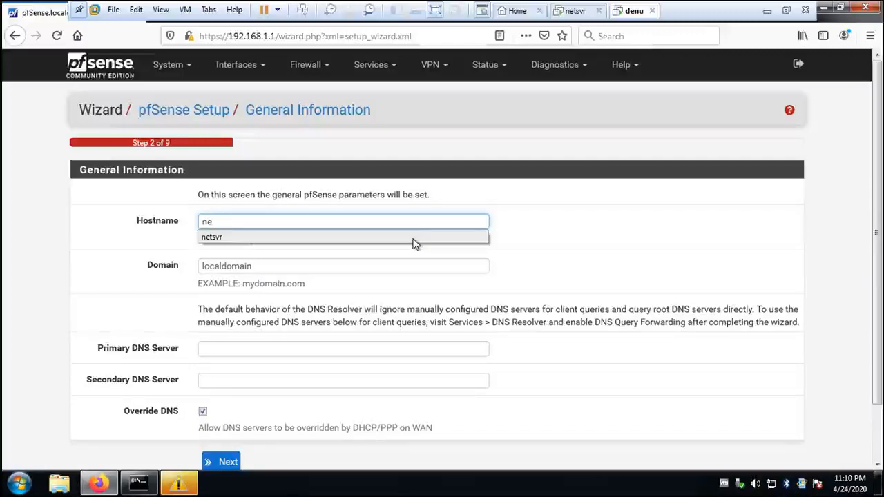
pyautogui.click(413, 239)
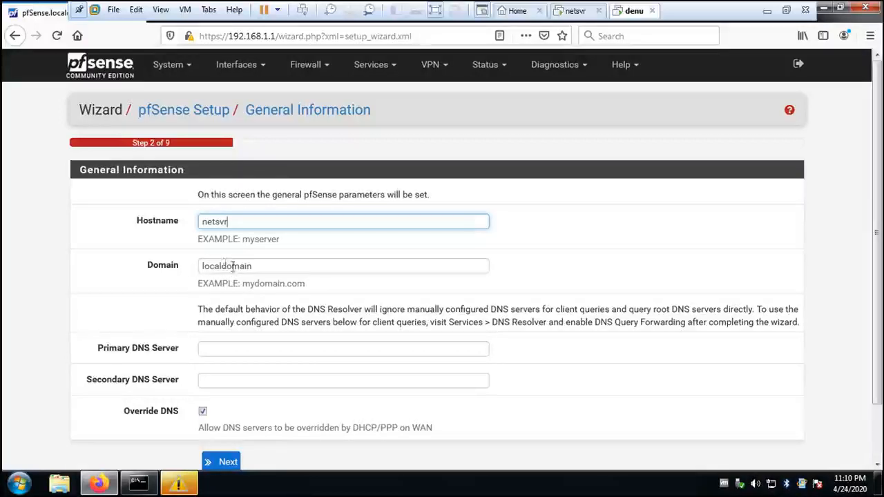
# Keep domain localdomain, visit the Primary DNS Server field, and advance to Time Server Information.
pyautogui.scroll(-2, 274, 265)
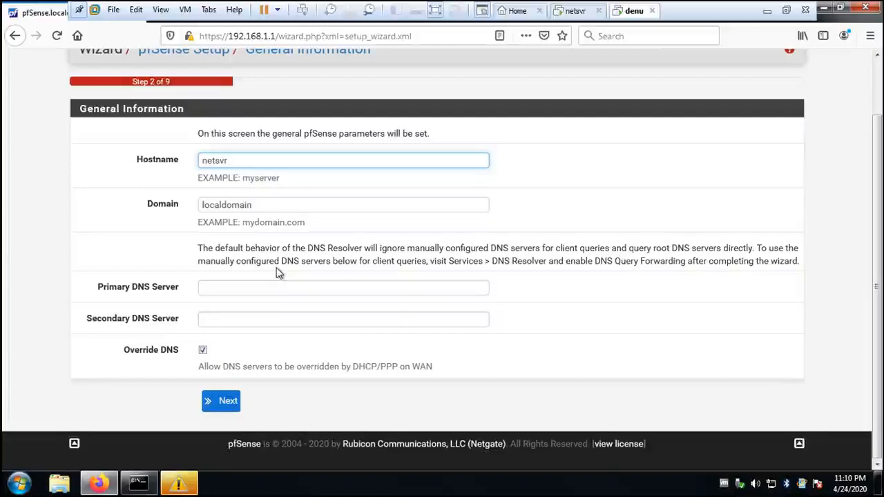
pyautogui.click(229, 289)
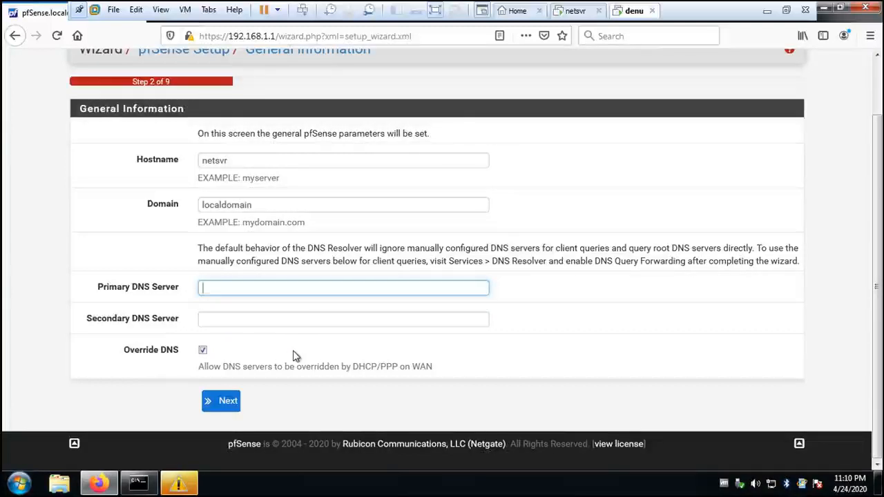
pyautogui.click(228, 402)
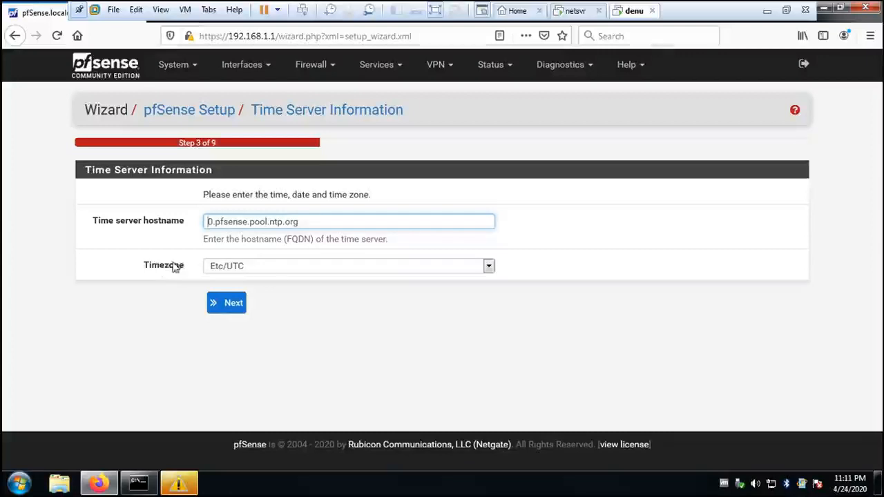
# Keep time server 0.pfsense.pool.ntp.org and timezone Etc/UTC, and advance to the WAN interface step.
pyautogui.click(490, 267)
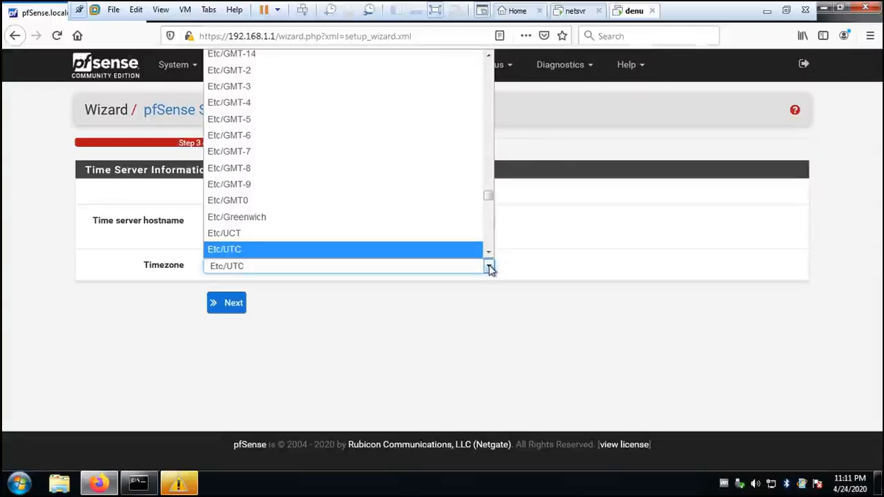
pyautogui.scroll(2, 490, 223)
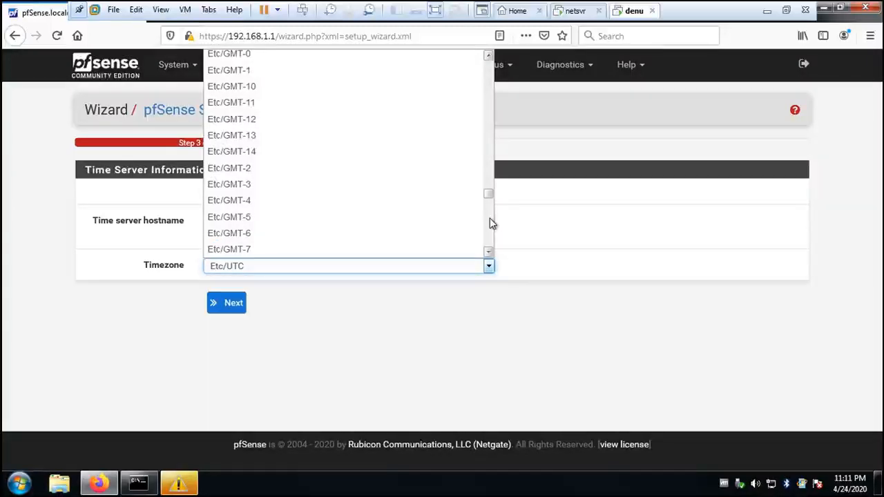
pyautogui.scroll(-2, 490, 219)
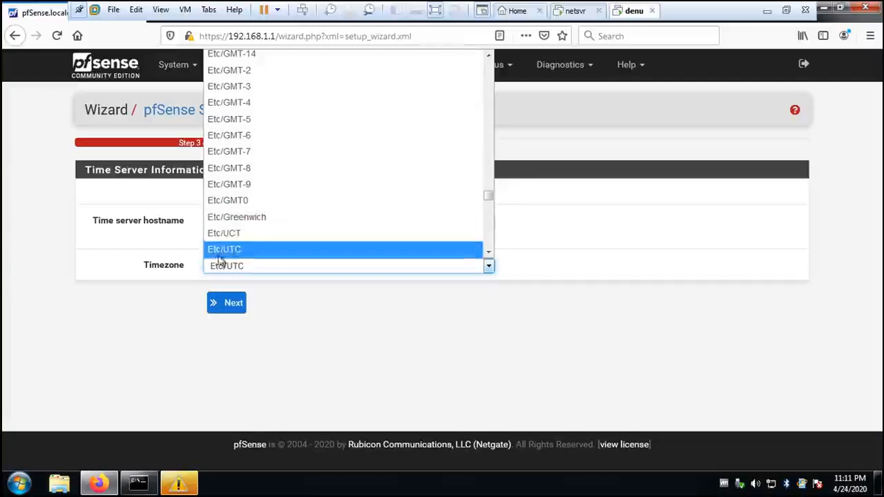
pyautogui.click(283, 305)
pyautogui.click(239, 308)
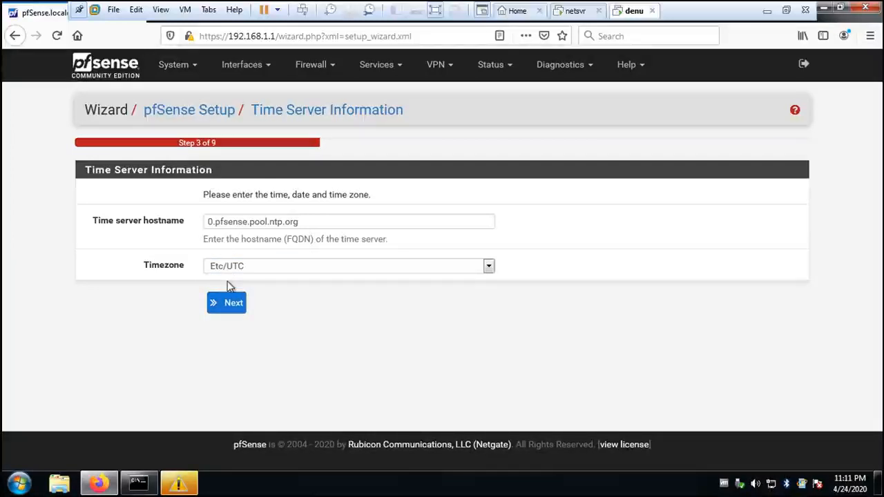
pyautogui.click(238, 306)
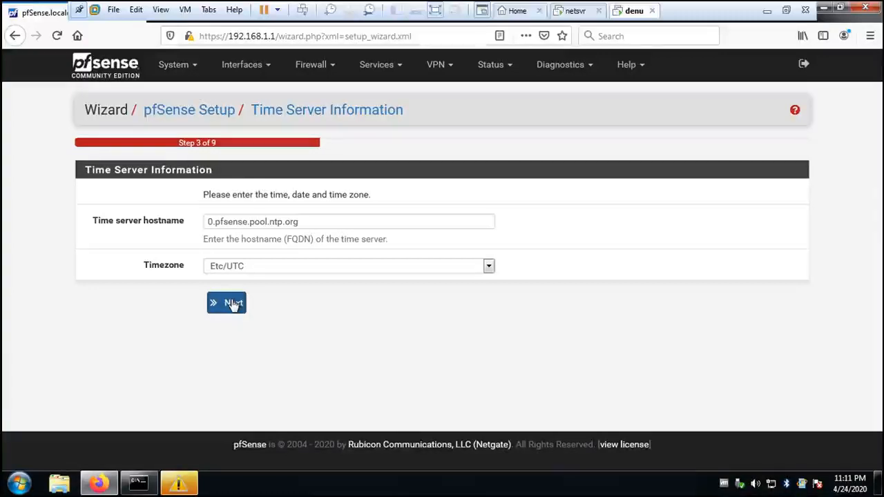
pyautogui.click(234, 306)
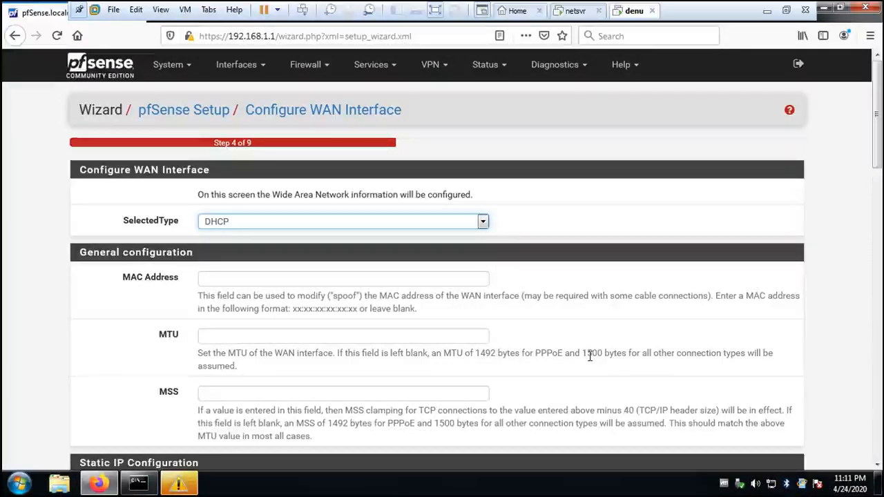
# Leave the WAN settings with RFC1918 and bogon blocking enabled and continue to the LAN step.
pyautogui.scroll(-1, 529, 415)
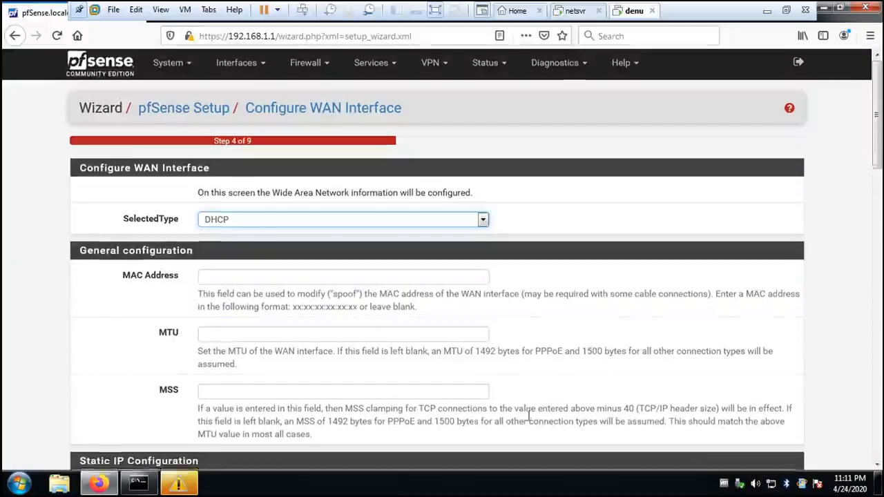
pyautogui.scroll(-5, 529, 415)
pyautogui.scroll(-2, 529, 306)
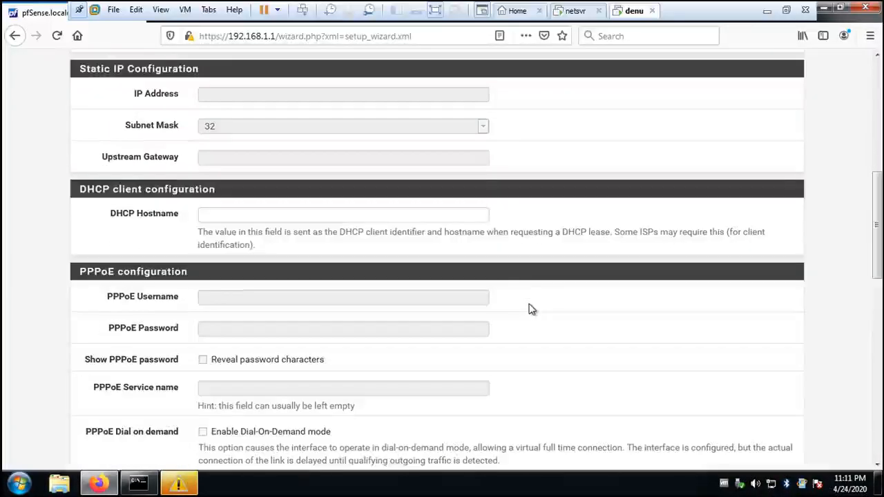
pyautogui.scroll(-1, 530, 309)
pyautogui.scroll(8, 529, 309)
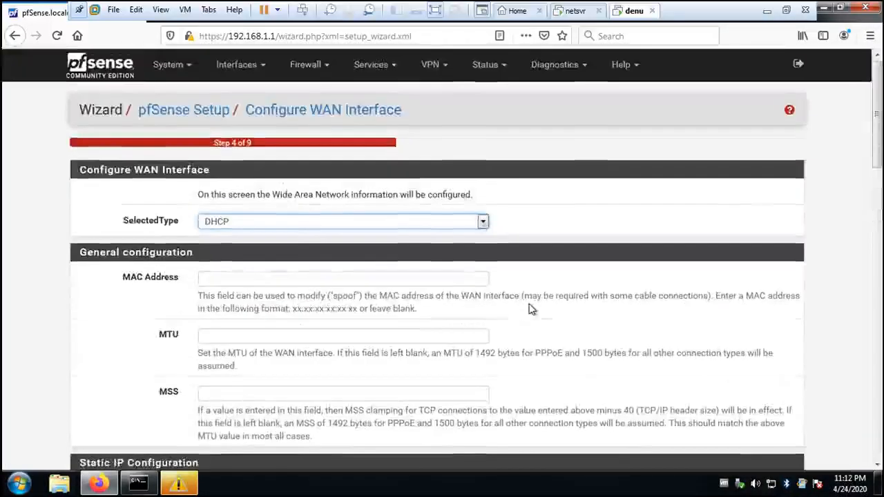
pyautogui.scroll(-3, 530, 309)
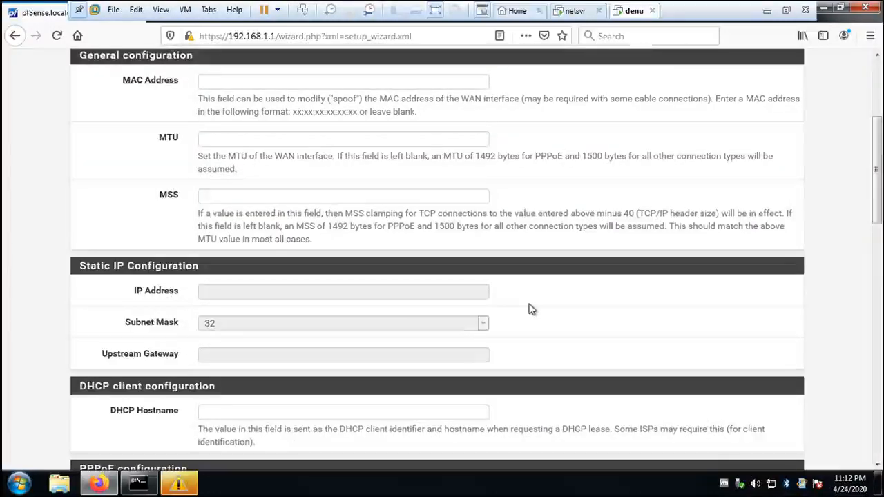
pyautogui.scroll(-2, 529, 308)
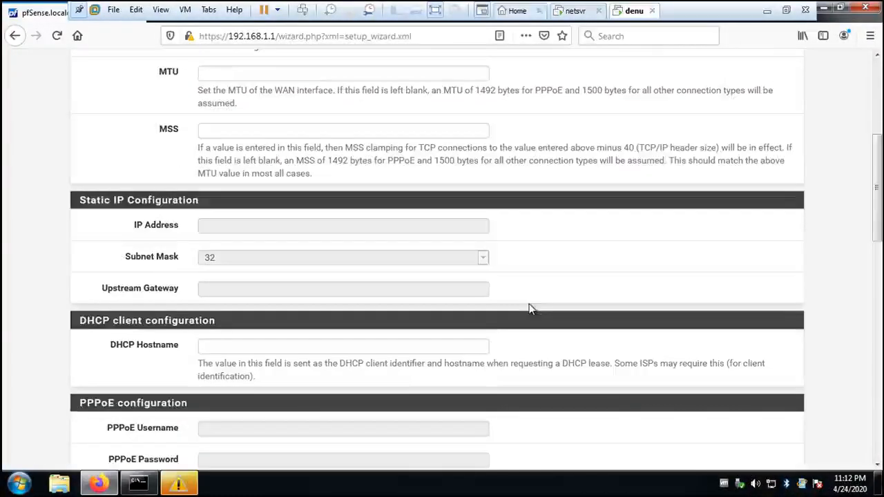
pyautogui.scroll(4, 529, 309)
pyautogui.scroll(-8, 529, 309)
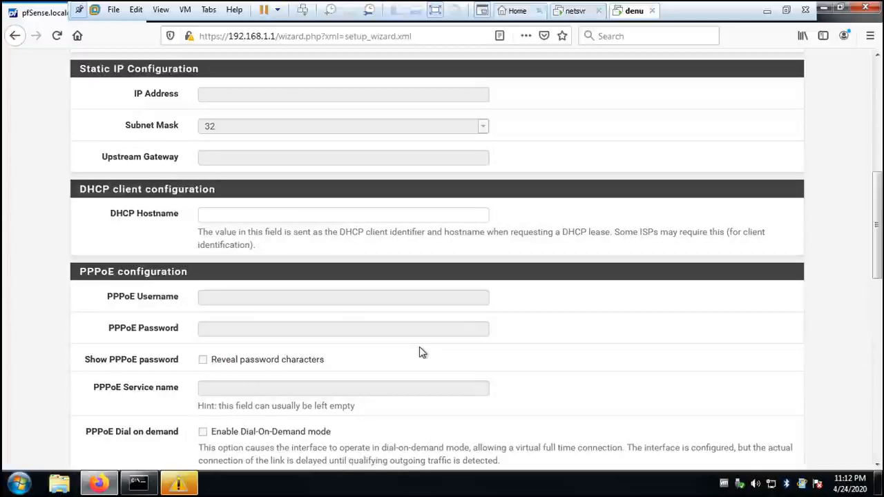
pyautogui.scroll(-5, 416, 352)
pyautogui.scroll(-10, 416, 353)
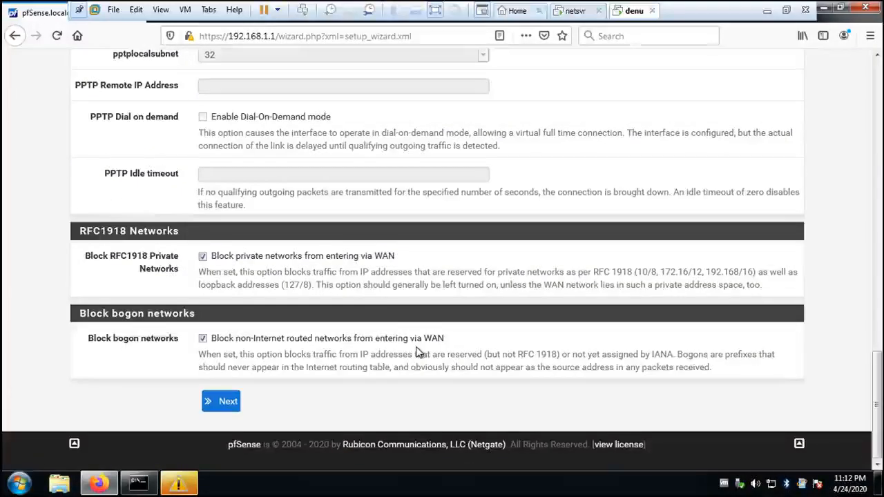
pyautogui.click(222, 401)
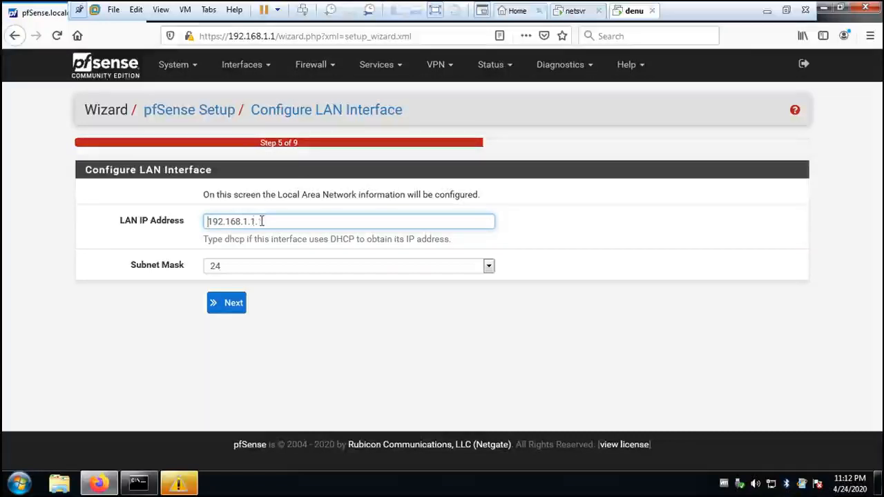
# Accept the LAN interface at 192.168.1.1/24 and advance to the admin password page.
pyautogui.click(230, 305)
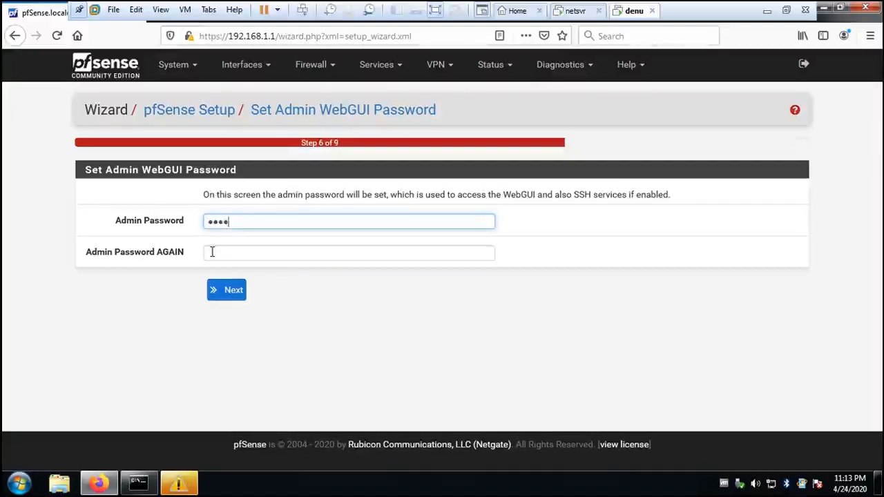
# Enter the new admin WebGUI password and retype it in the confirmation field.
pyautogui.write('•••')
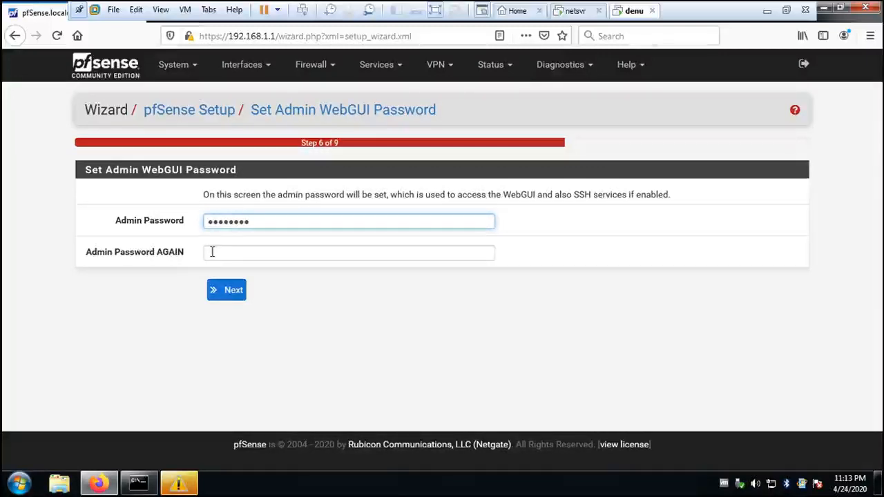
pyautogui.click(212, 253)
pyautogui.write('•')
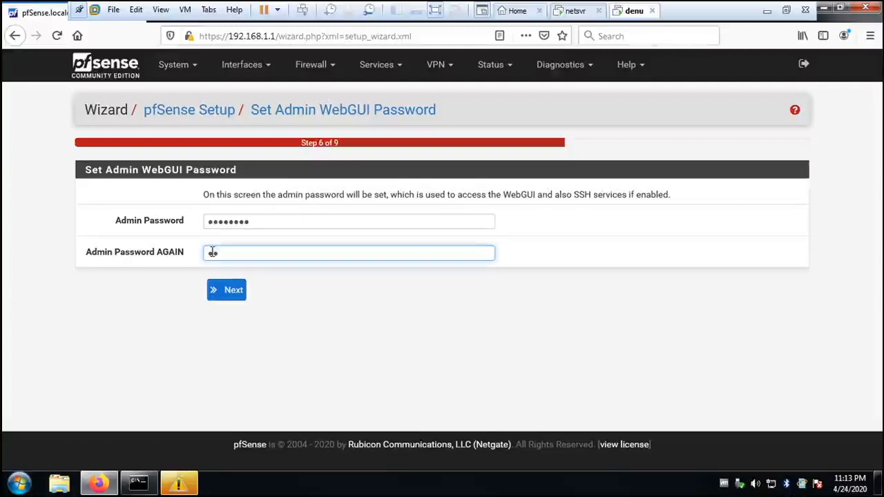
pyautogui.press('BackSpace')
pyautogui.press('BackSpace')
pyautogui.write('••')
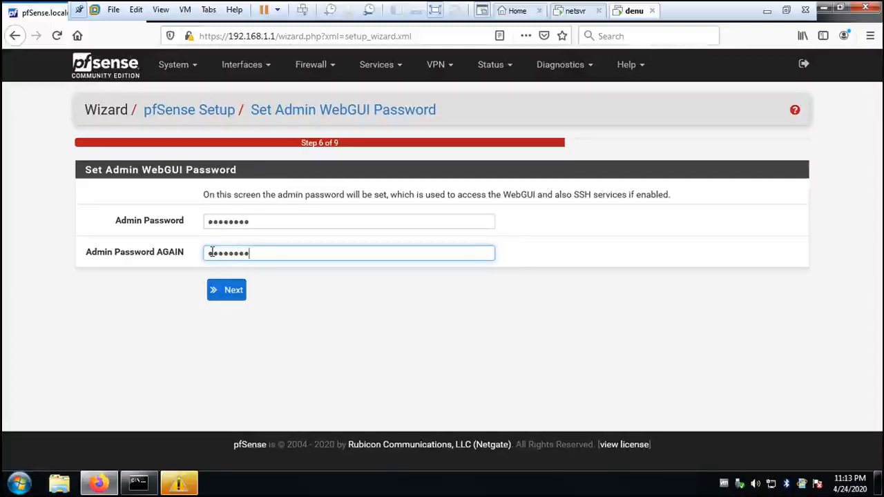
# Submit the password, decline Firefox's save prompt, and reload pfSense with the new configuration.
pyautogui.click(230, 290)
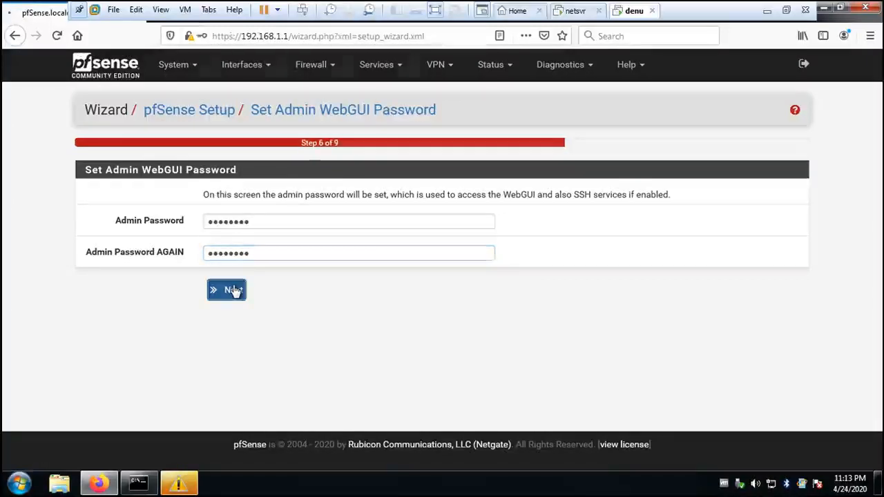
pyautogui.click(358, 149)
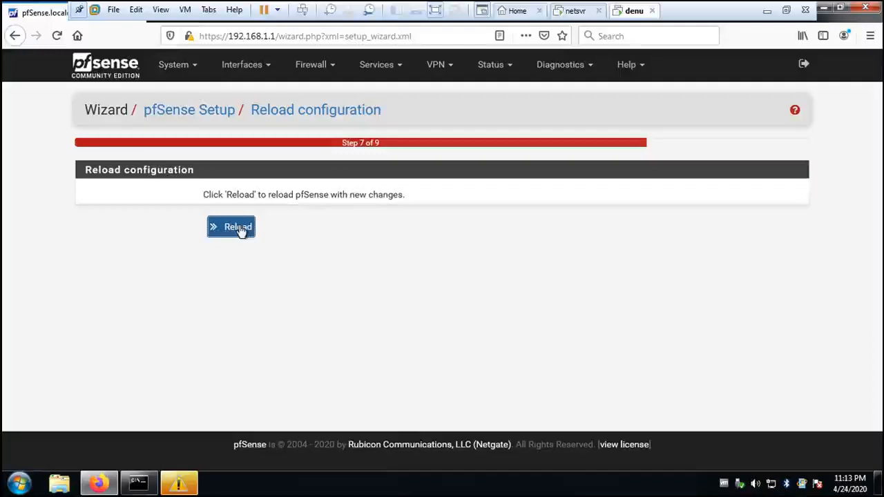
pyautogui.click(239, 229)
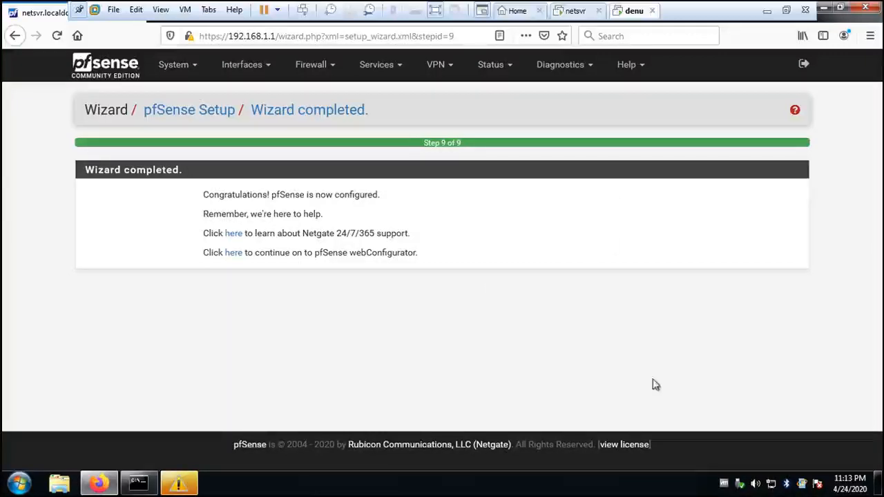
# Dismiss the Windows counterfeiting warning and take the denu VM out of full-screen mode.
pyautogui.moveTo(179, 487)
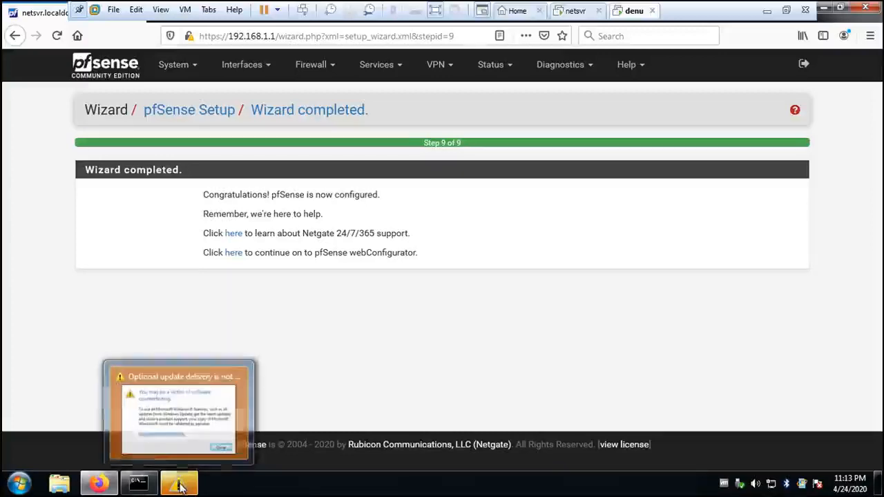
pyautogui.click(175, 430)
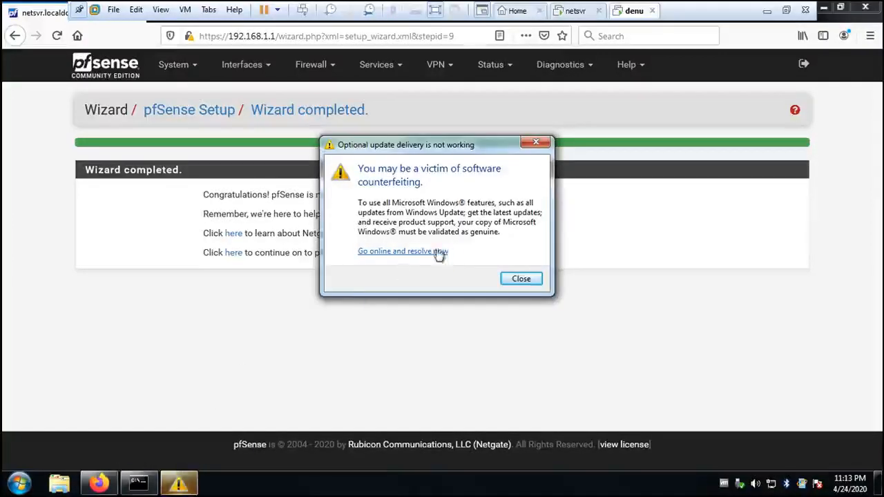
pyautogui.click(522, 279)
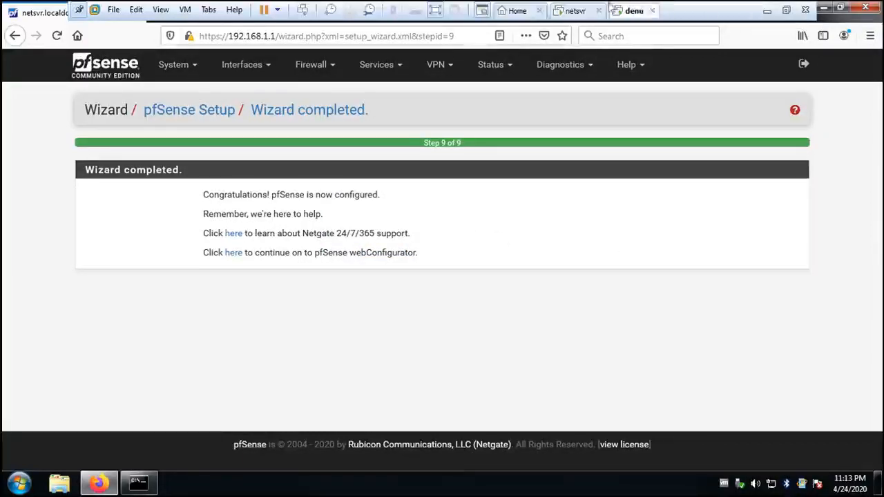
pyautogui.click(436, 10)
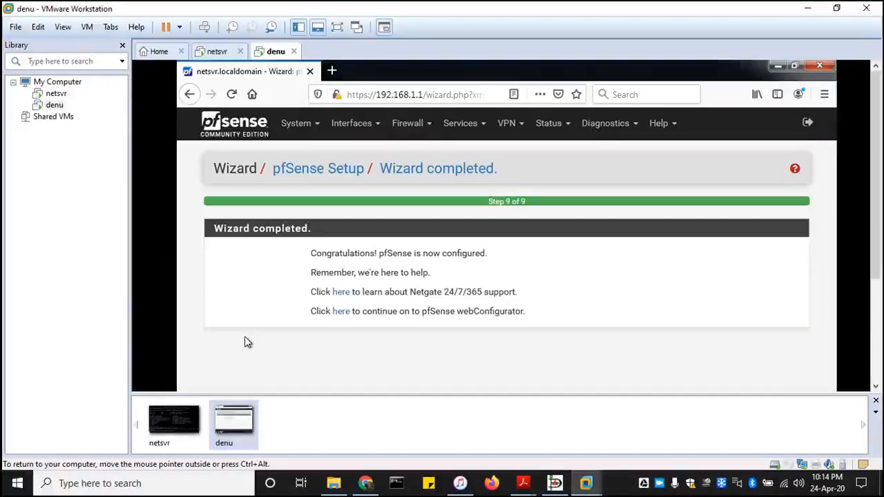
# Check the netsvr console, return to denu, and follow the link to the pfSense webConfigurator.
pyautogui.click(56, 95)
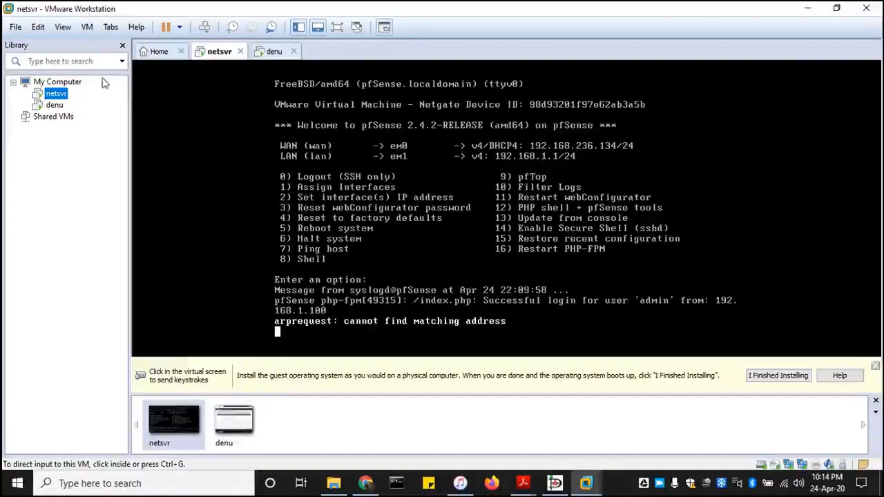
pyautogui.click(56, 106)
pyautogui.click(578, 342)
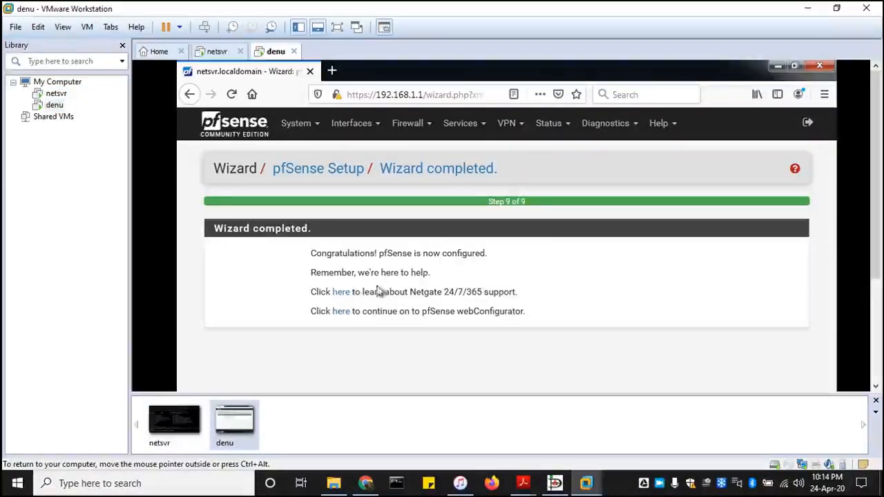
pyautogui.click(342, 312)
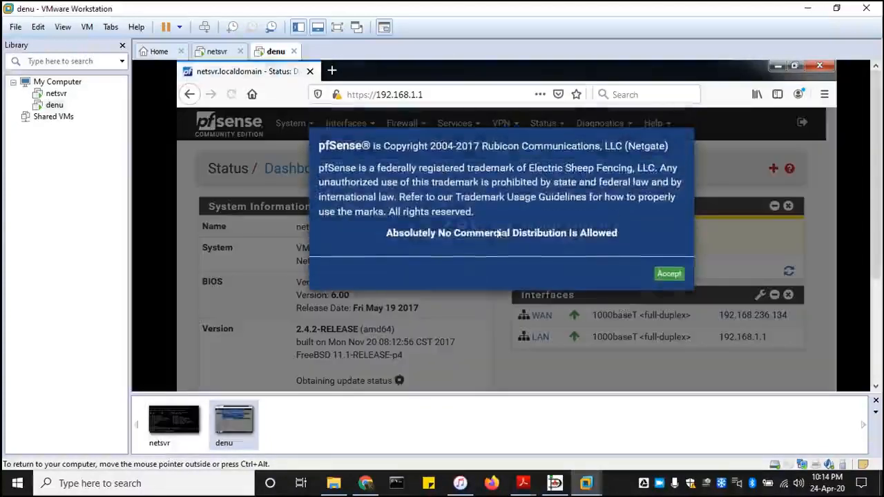
# Accept the pfSense copyright notice and show the denu VM's dashboard in full screen.
pyautogui.click(669, 274)
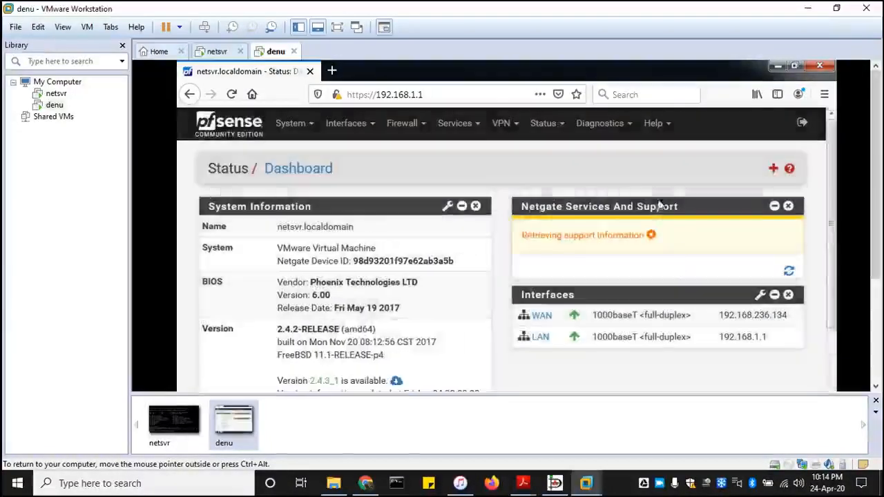
pyautogui.scroll(-5, 579, 276)
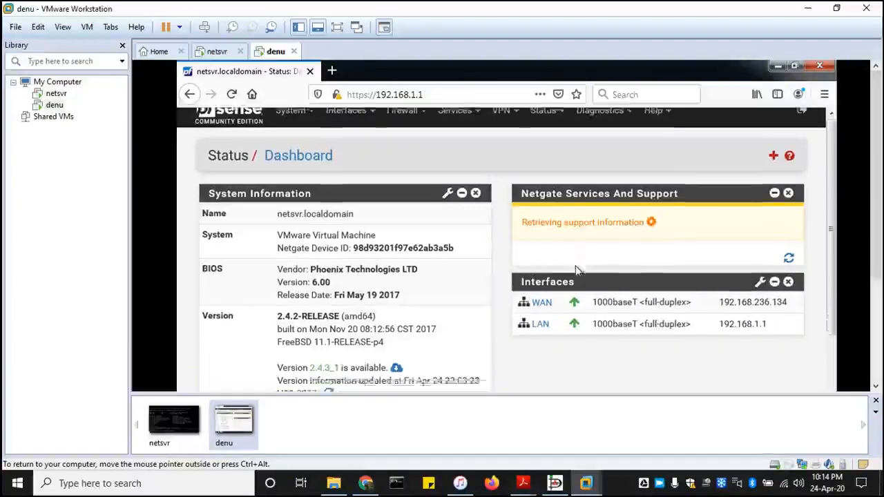
pyautogui.scroll(5, 578, 277)
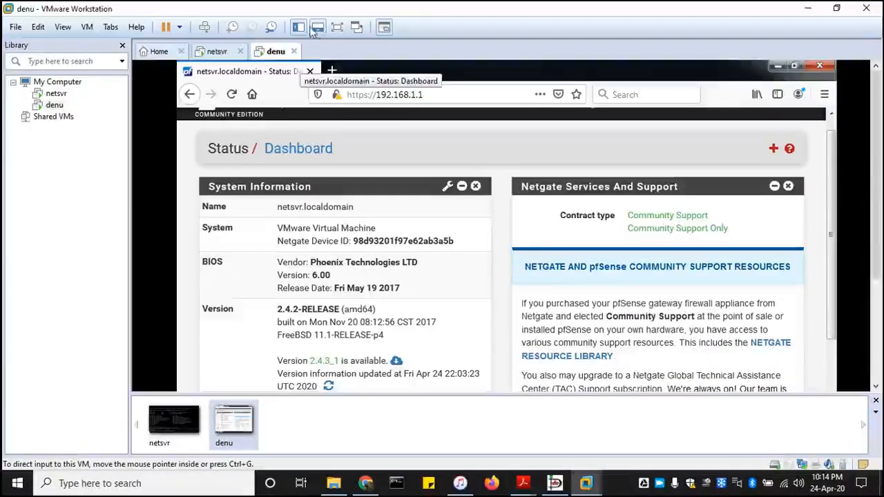
pyautogui.click(337, 27)
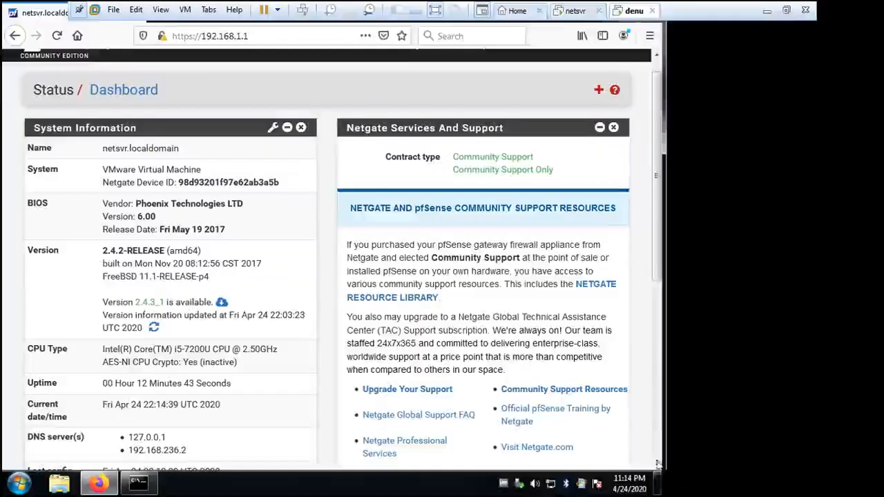
pyautogui.scroll(1, 449, 258)
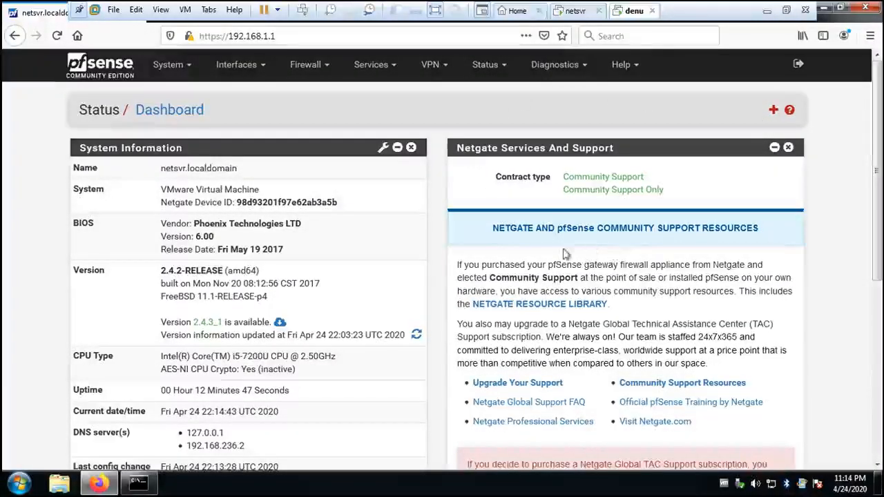
pyautogui.scroll(-4, 403, 251)
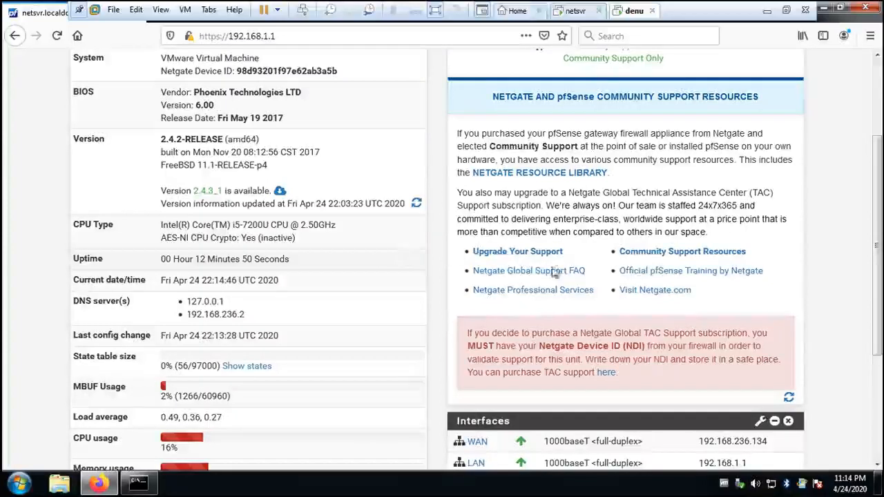
pyautogui.scroll(4, 376, 249)
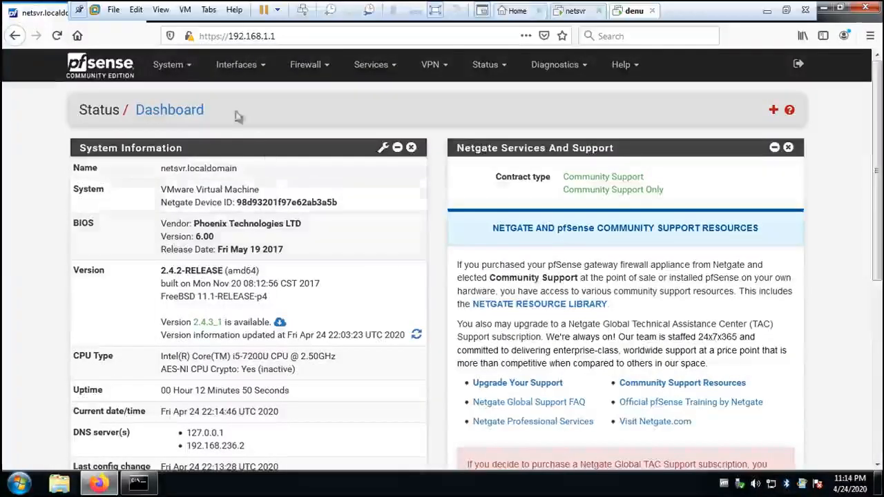
# Browse the pfSense System, Interfaces and Services menus.
pyautogui.click(183, 68)
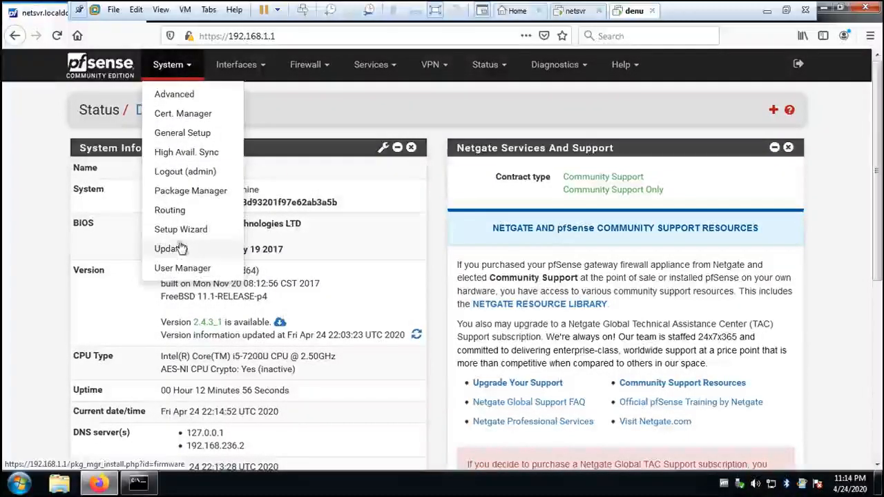
pyautogui.click(263, 70)
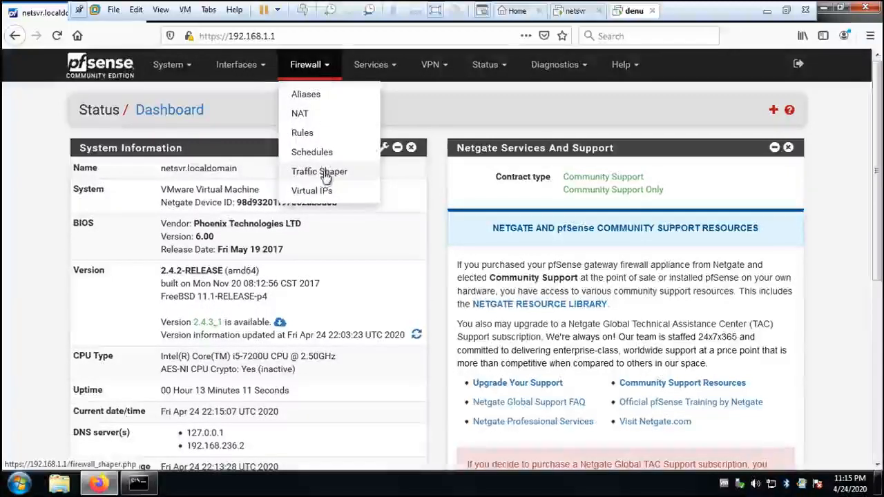
pyautogui.click(394, 65)
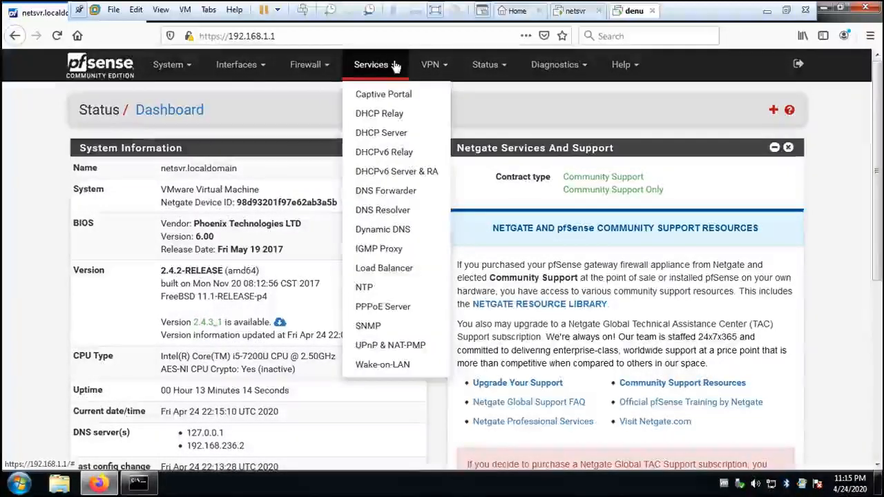
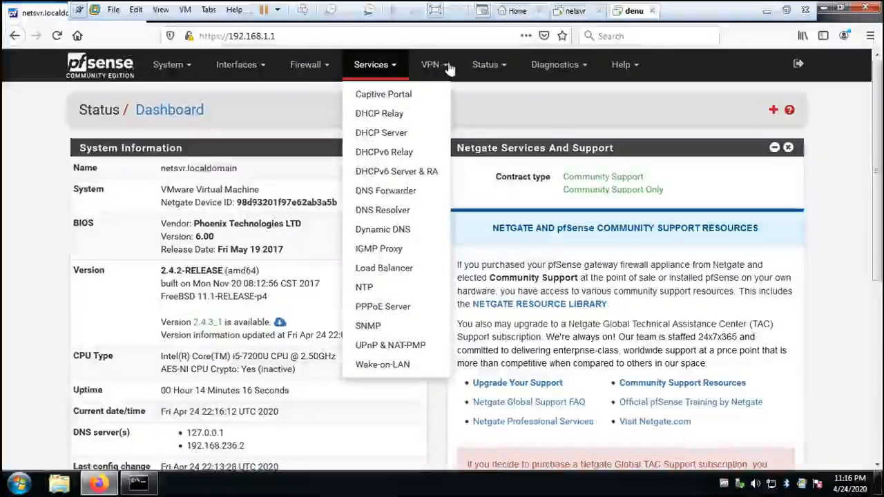
# Close the pfSense Services menu, scroll the dashboard and back to the top, then exit full screen.
pyautogui.click(391, 64)
pyautogui.scroll(-5, 343, 297)
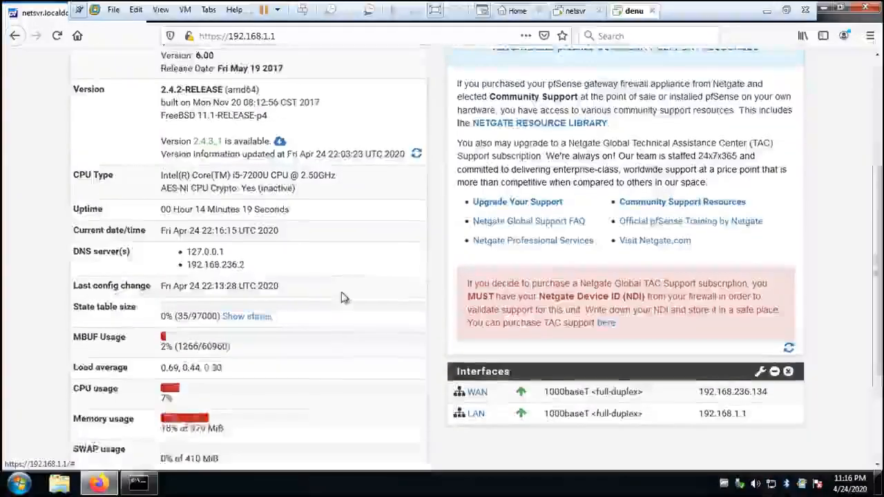
pyautogui.scroll(5, 438, 292)
pyautogui.scroll(-3, 446, 286)
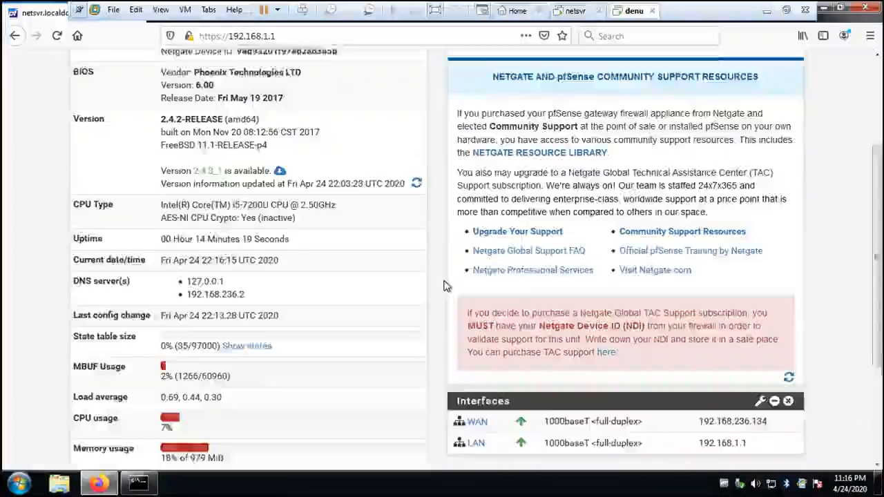
pyautogui.scroll(-3, 442, 288)
pyautogui.scroll(8, 392, 267)
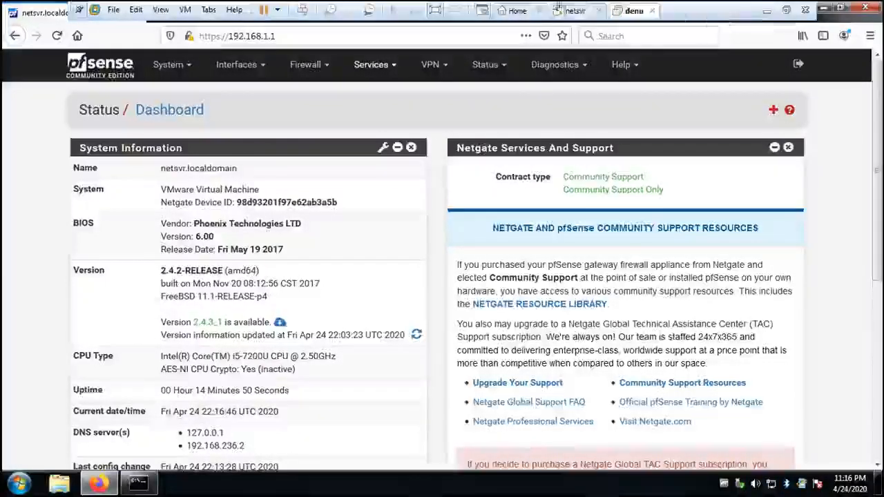
pyautogui.click(787, 10)
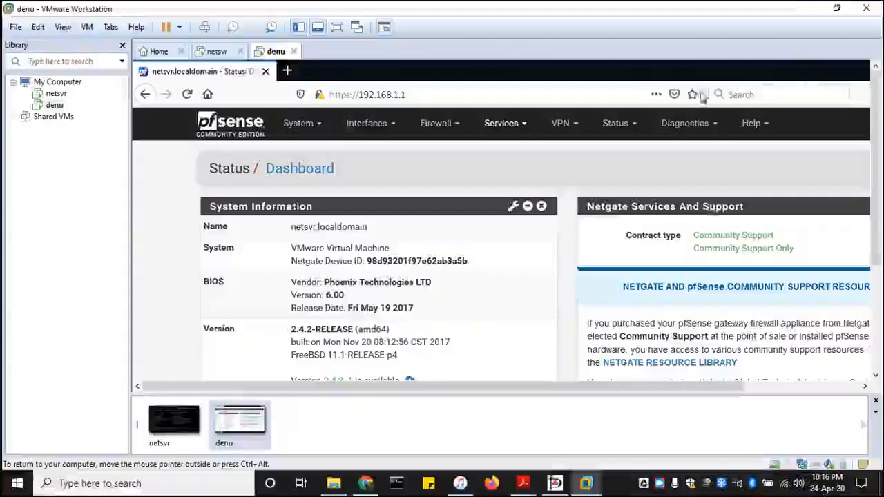
# Minimize the guest Firefox window to reveal the Windows 7 desktop.
pyautogui.scroll(-5, 721, 237)
pyautogui.scroll(5, 721, 236)
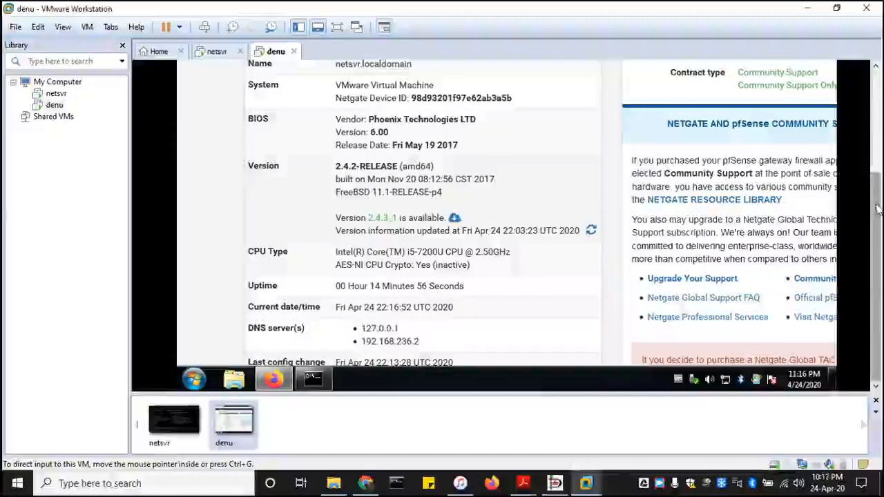
pyautogui.moveTo(878, 208); pyautogui.dragTo(880, 104)
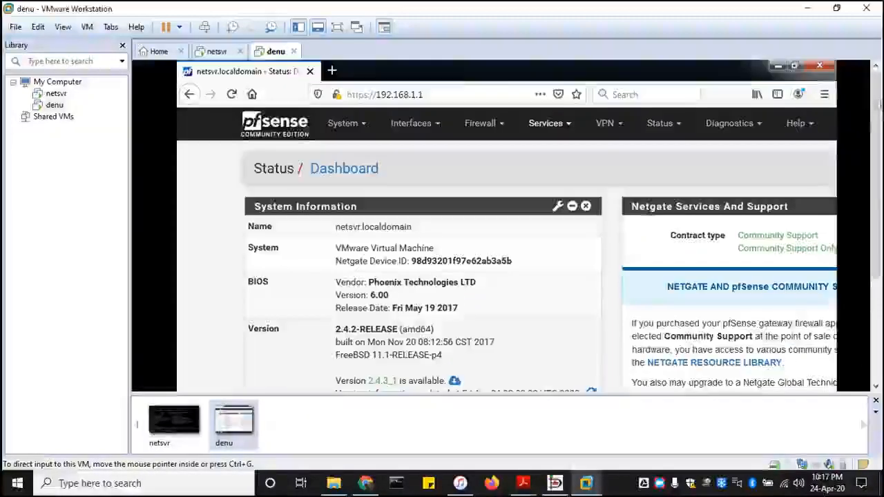
pyautogui.click(780, 69)
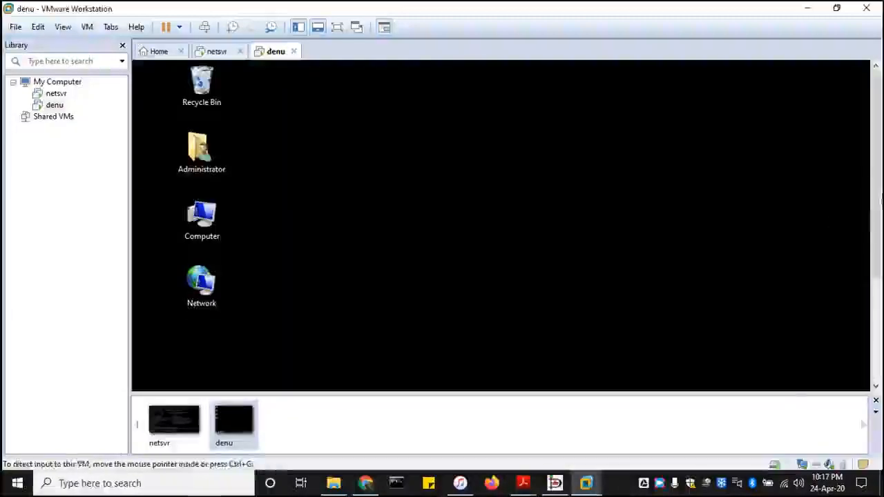
# Select and deselect the Administrator desktop icon, then bring up the Dia network diagram.
pyautogui.moveTo(880, 200); pyautogui.dragTo(880, 166)
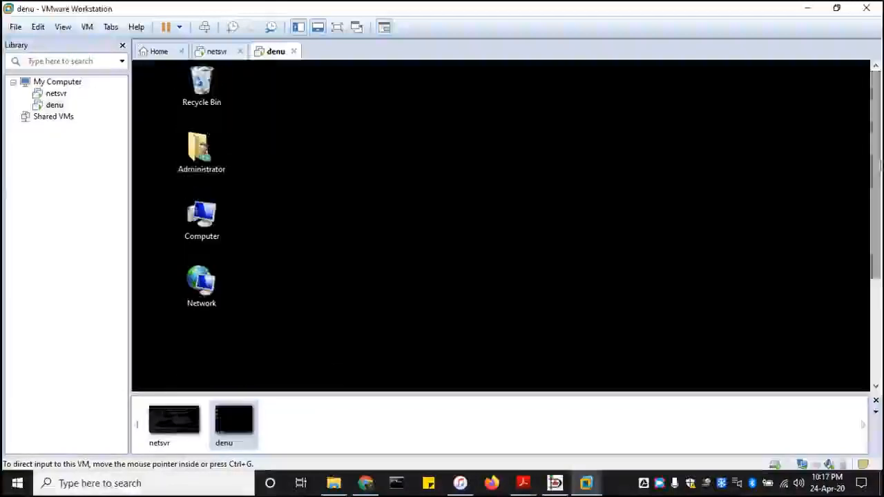
pyautogui.click(202, 152)
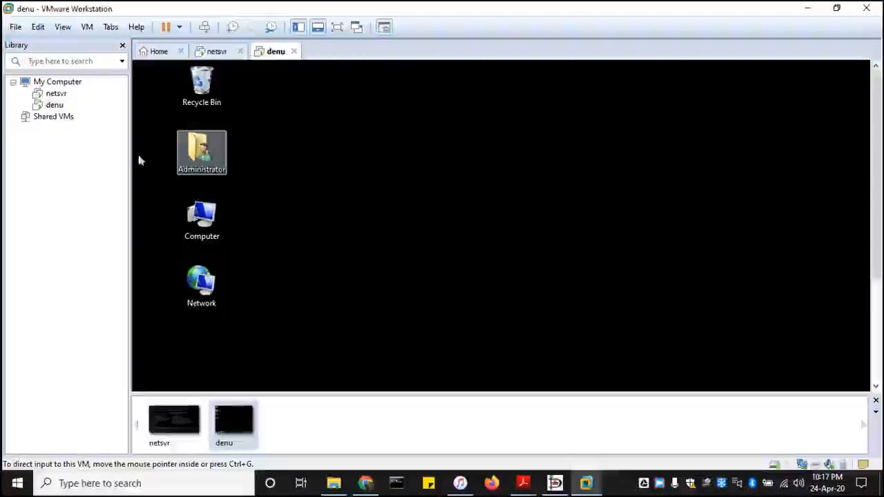
pyautogui.click(218, 197)
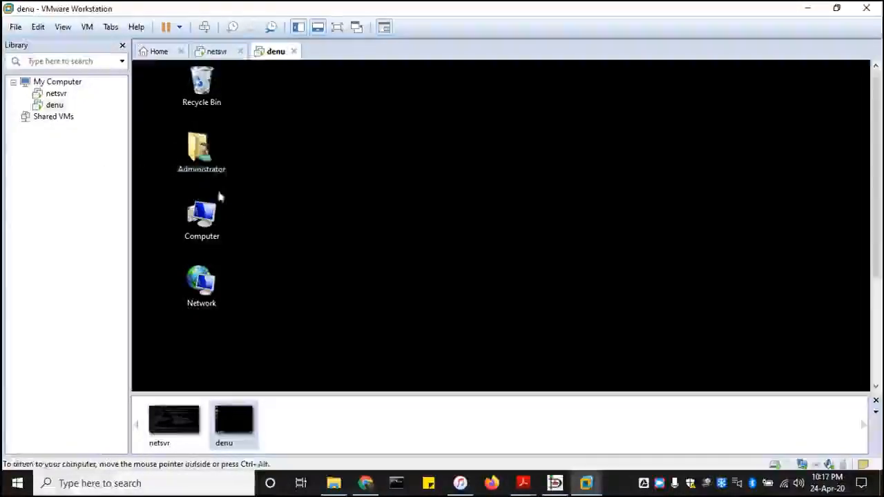
pyautogui.click(555, 484)
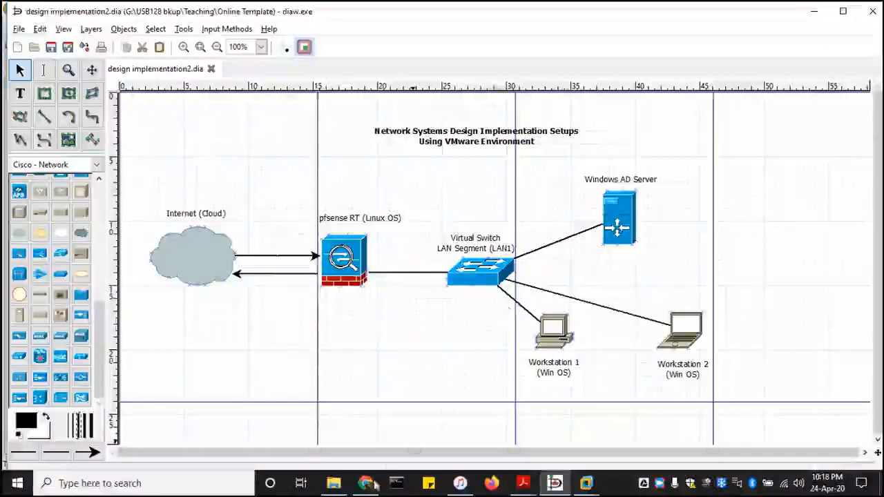
# Bring the netsvr VM's pfSense console forward from the VMware taskbar preview.
pyautogui.click(586, 484)
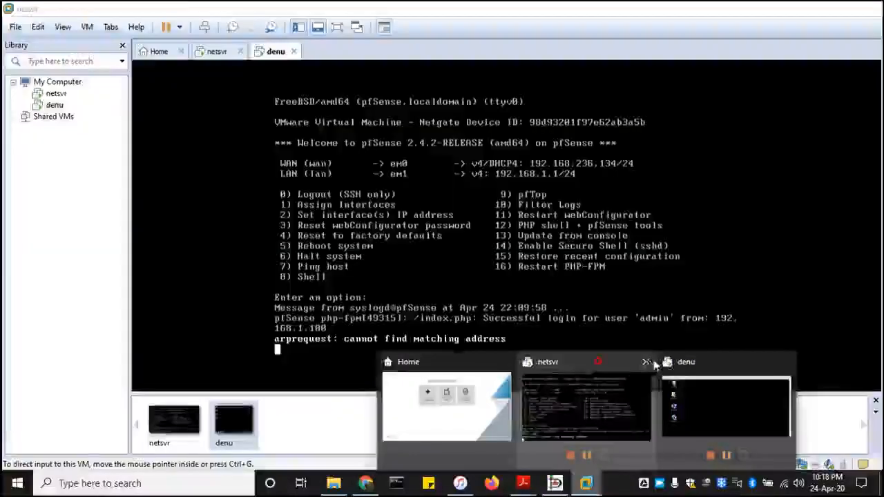
pyautogui.click(599, 369)
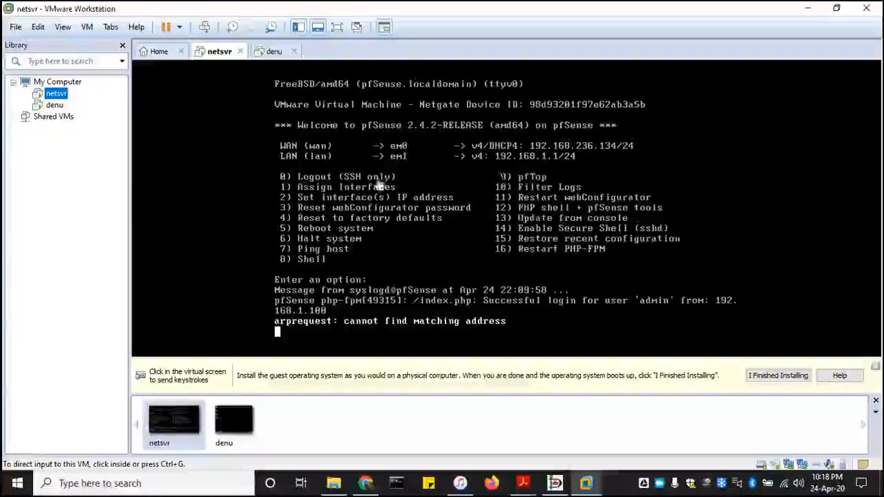
# Switch to the denu VM and restore its Firefox window showing the pfSense dashboard.
pyautogui.click(56, 105)
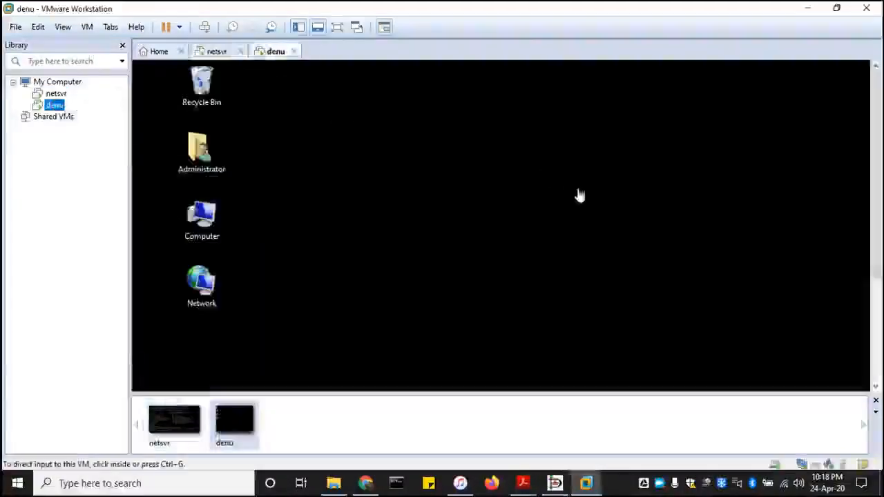
pyautogui.moveTo(879, 239); pyautogui.dragTo(879, 345)
pyautogui.click(277, 376)
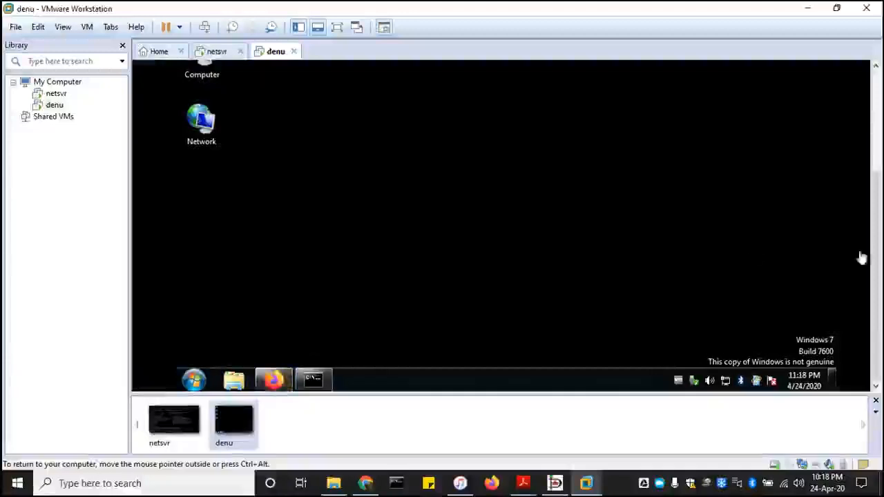
pyautogui.moveTo(876, 292); pyautogui.dragTo(881, 321)
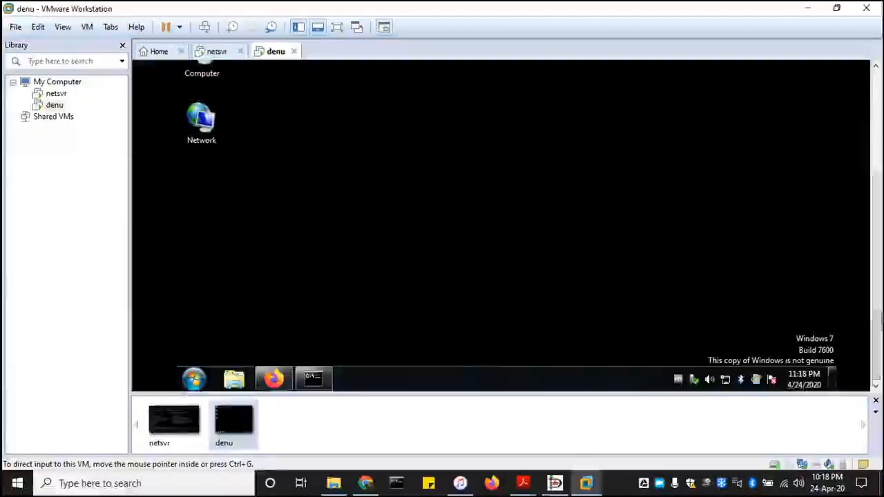
pyautogui.click(274, 379)
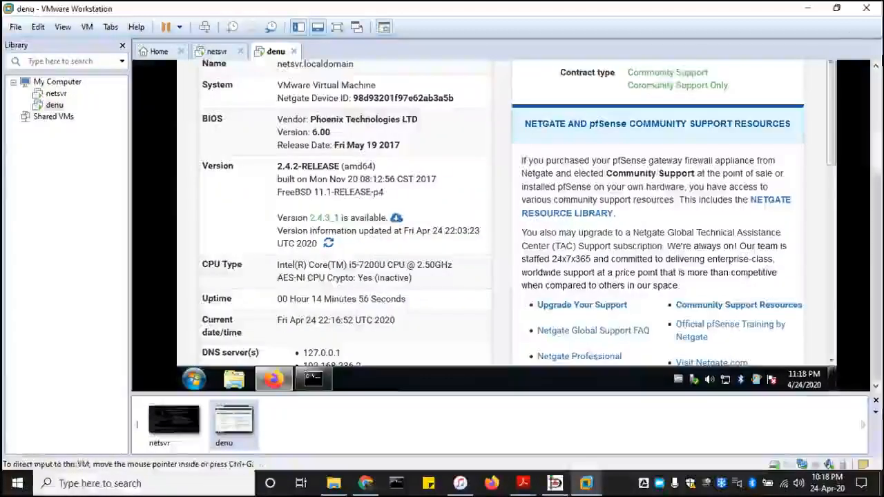
pyautogui.moveTo(881, 202); pyautogui.dragTo(875, 86)
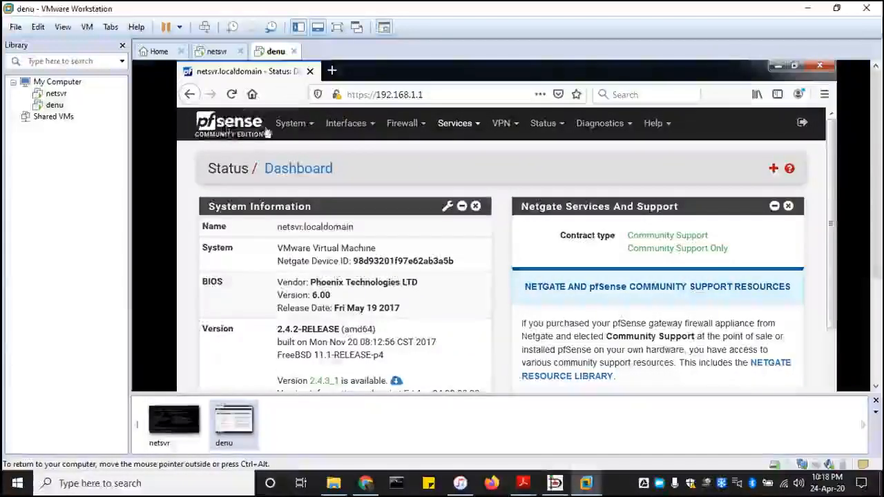
# Open pfSense's System menu, scroll down to the Interfaces widget, and dismiss the session-timeout notice.
pyautogui.click(311, 129)
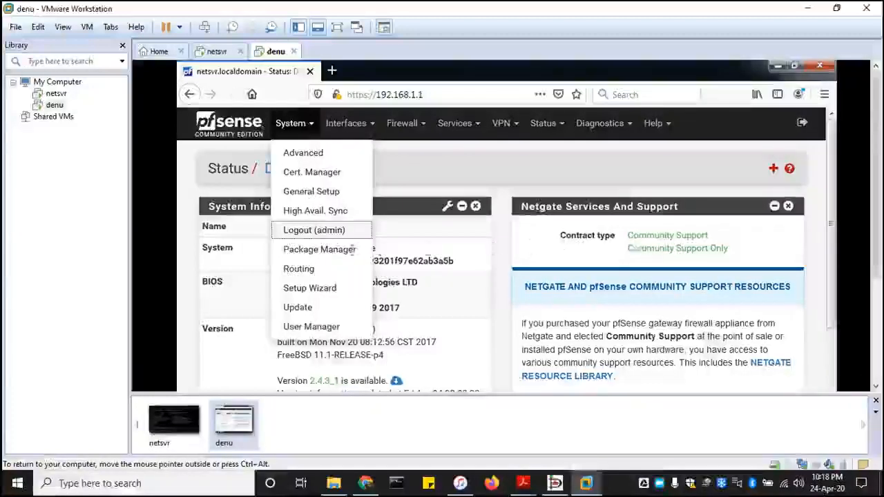
pyautogui.scroll(-3, 684, 253)
pyautogui.scroll(-5, 549, 297)
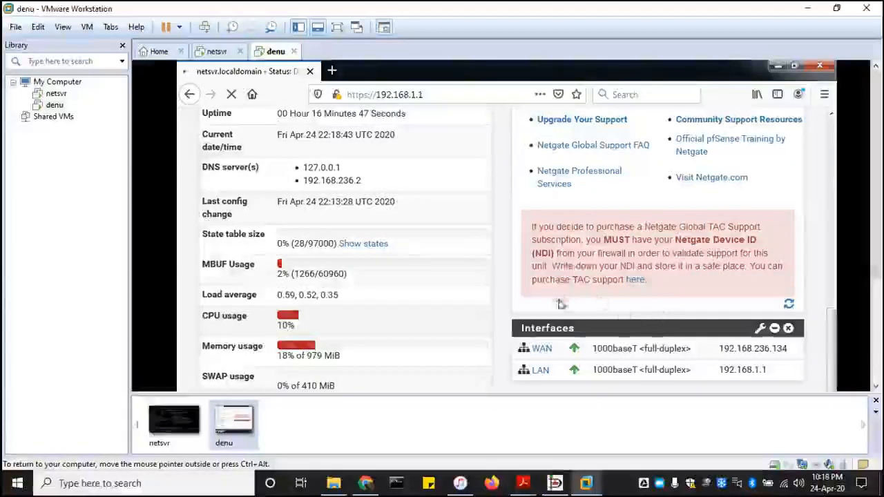
pyautogui.moveTo(877, 258); pyautogui.dragTo(879, 296)
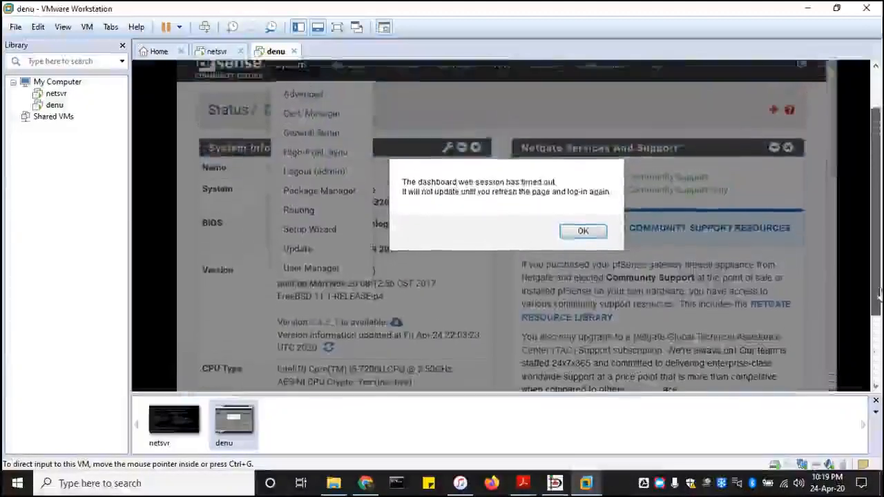
pyautogui.click(583, 231)
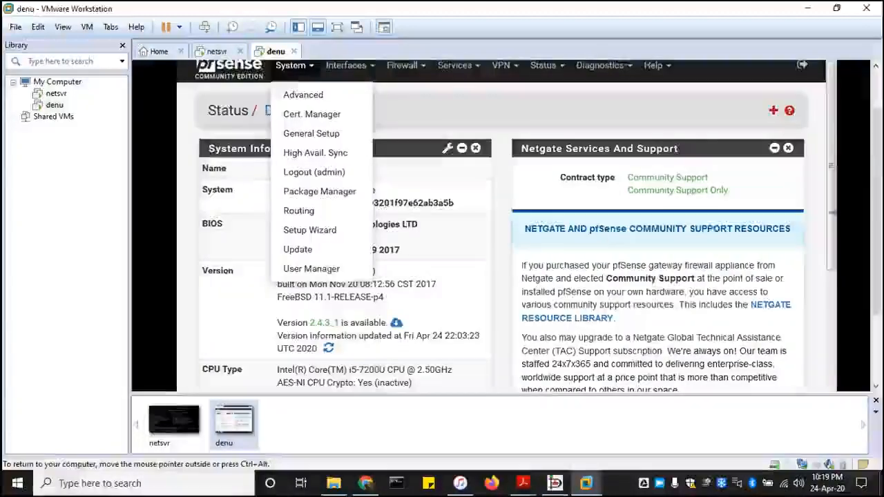
pyautogui.moveTo(879, 170); pyautogui.dragTo(879, 250)
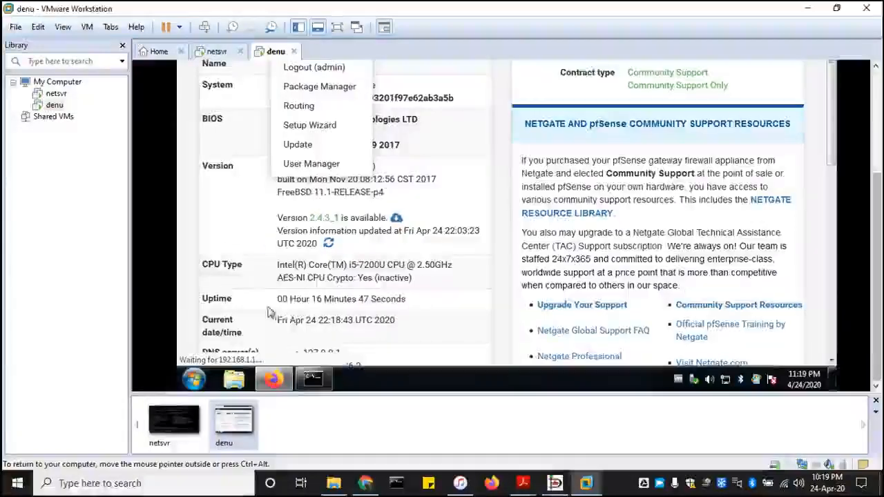
# Shut down the denu Windows 7 guest from its Start menu, forcing it and confirming with Yes.
pyautogui.click(196, 377)
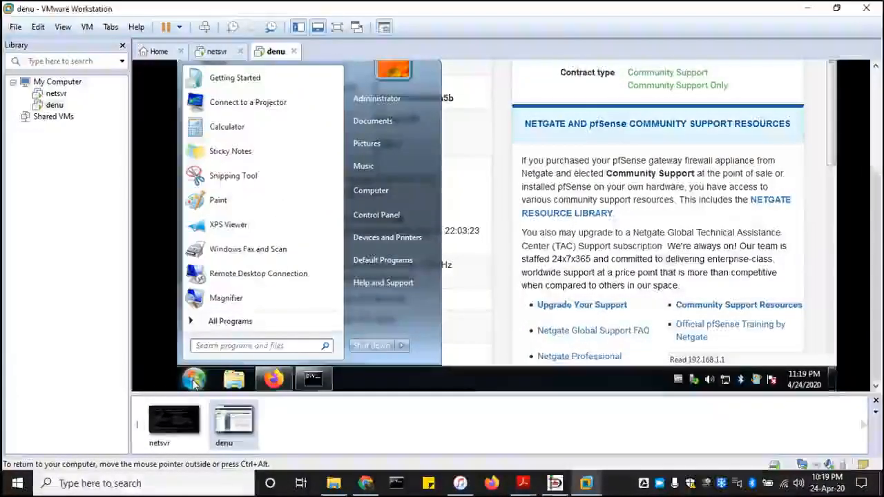
pyautogui.click(368, 347)
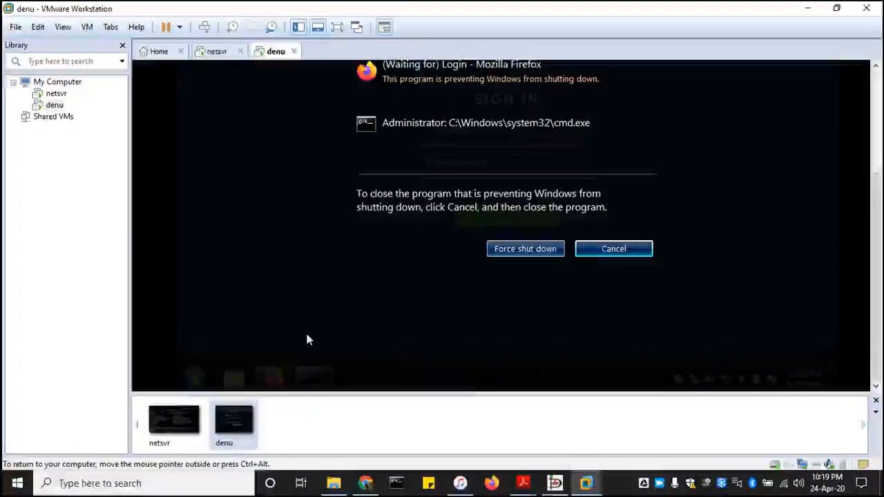
pyautogui.click(525, 248)
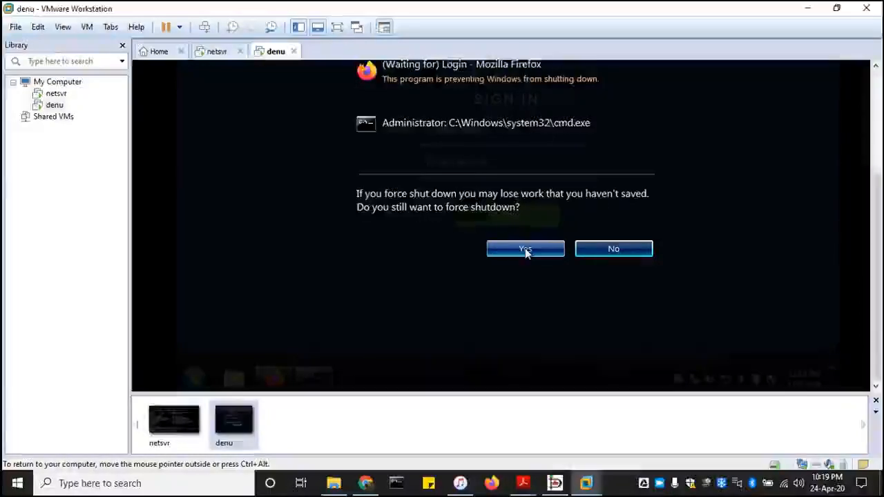
pyautogui.click(525, 248)
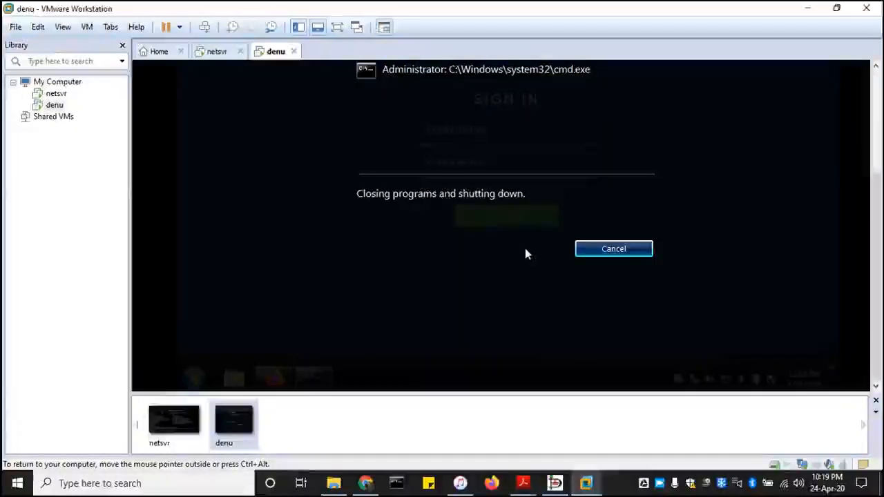